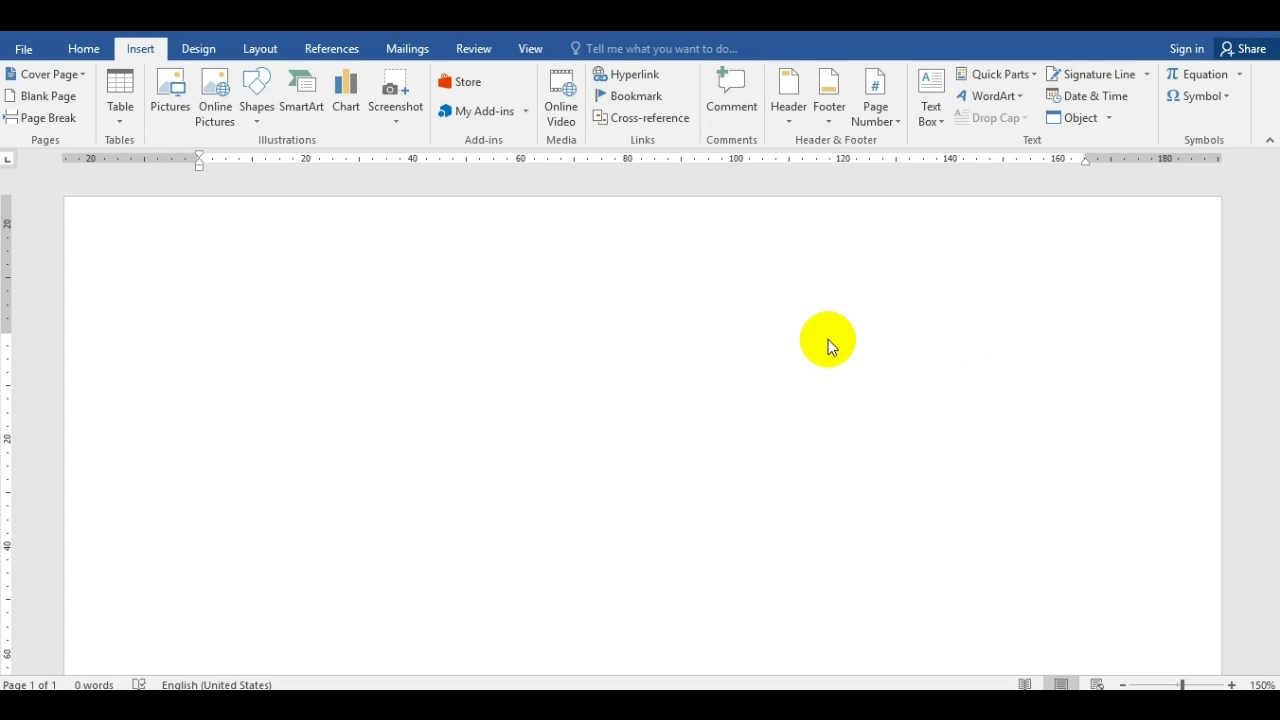
- Type the heading 'Cara menyisipkan gambar pada halaman kerja word' at the top and start a new line
click(826, 343)
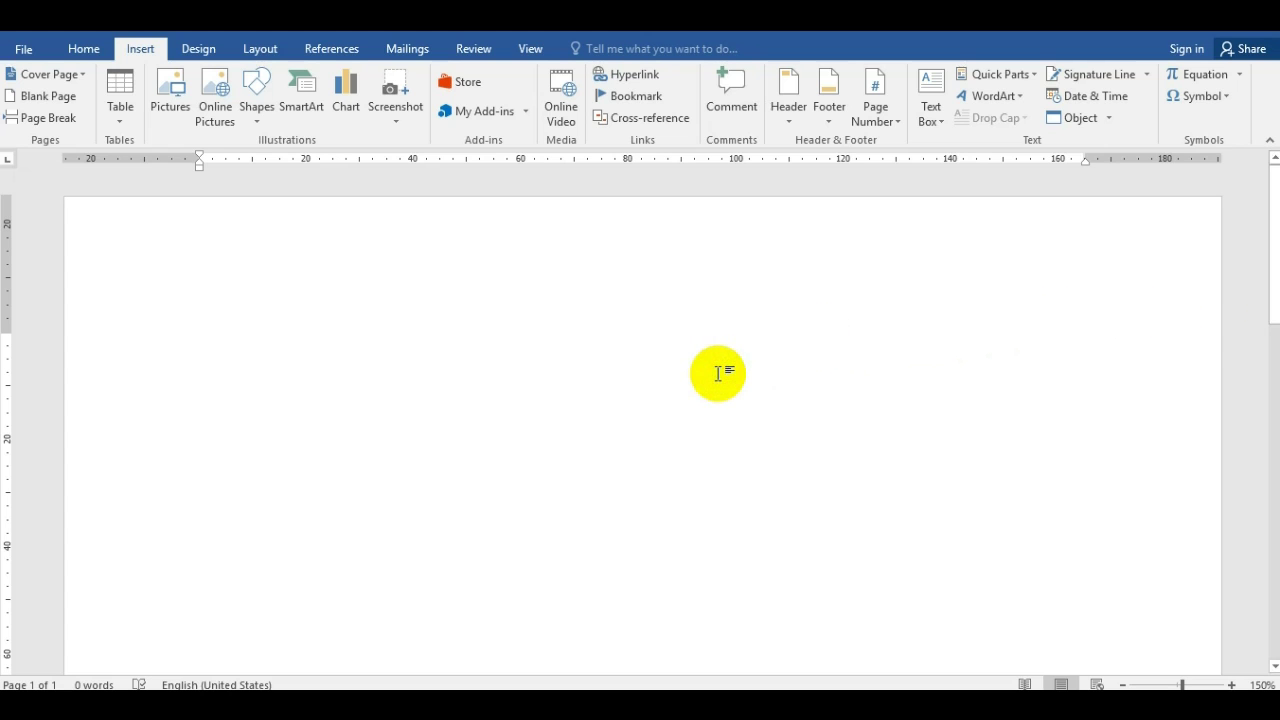
text(Cara menyisipkan )
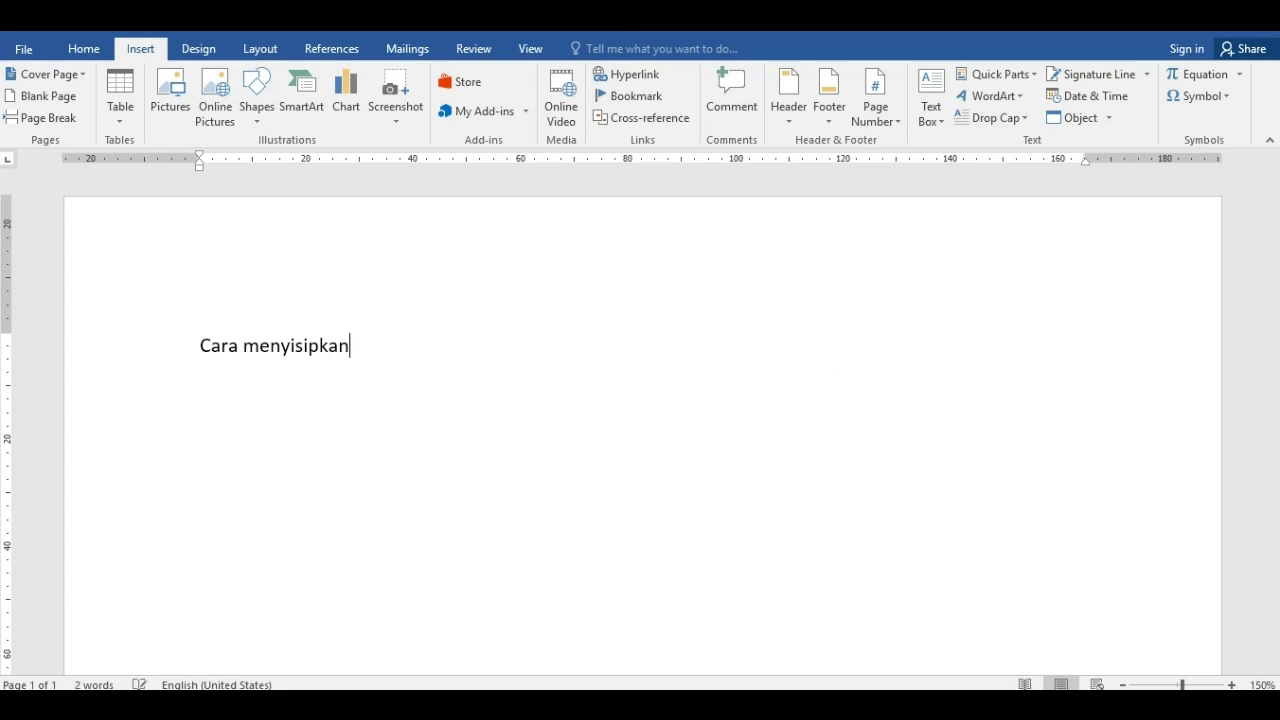
text(gambar )
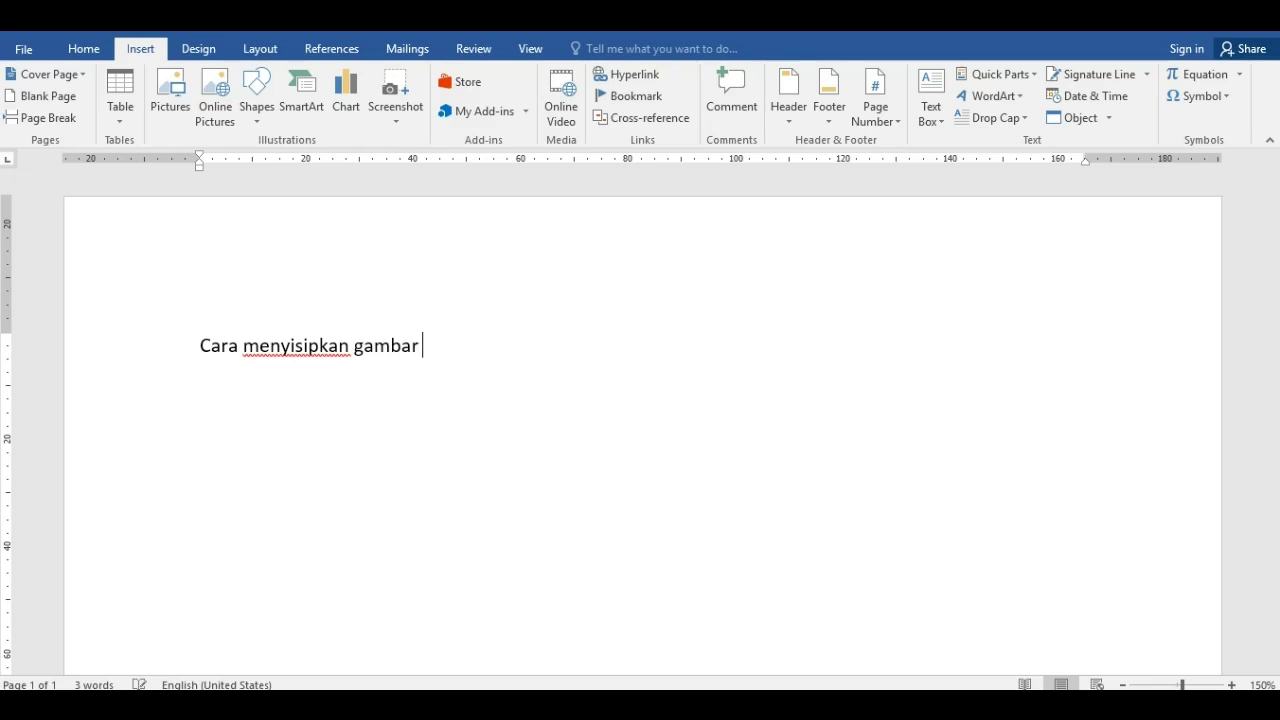
text(pada halaman kerja )
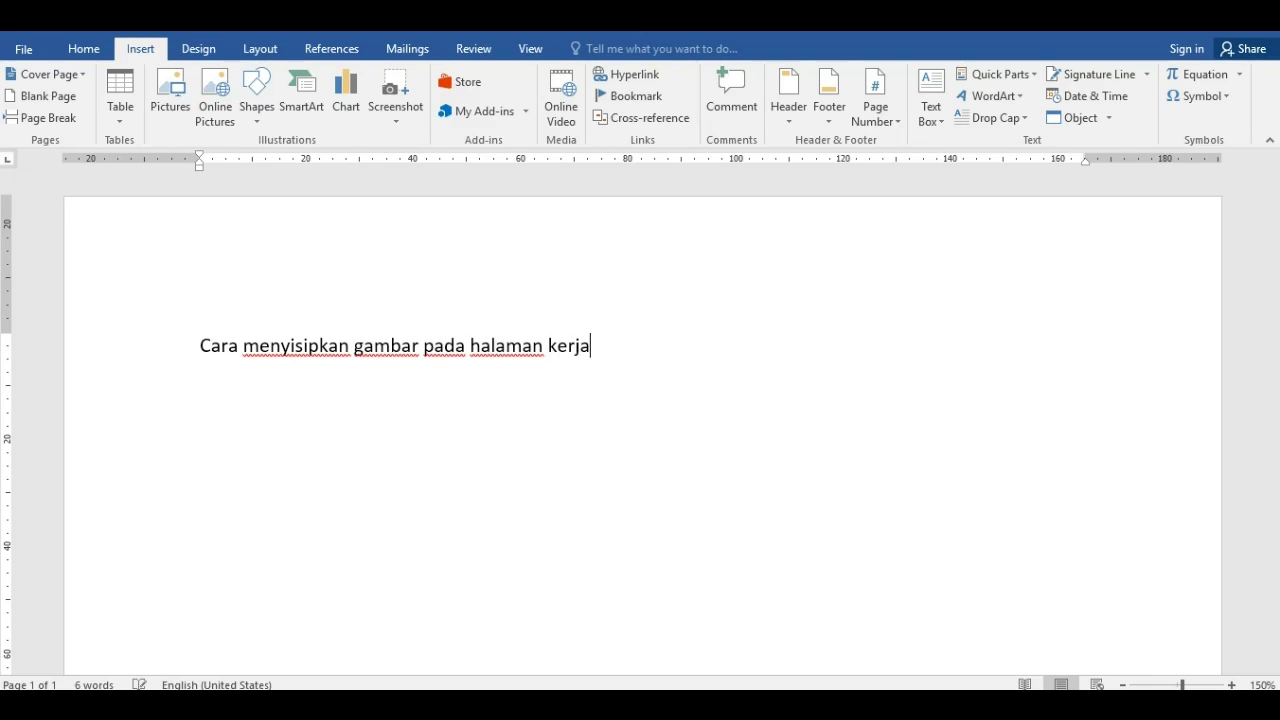
text(word)
key(Return)
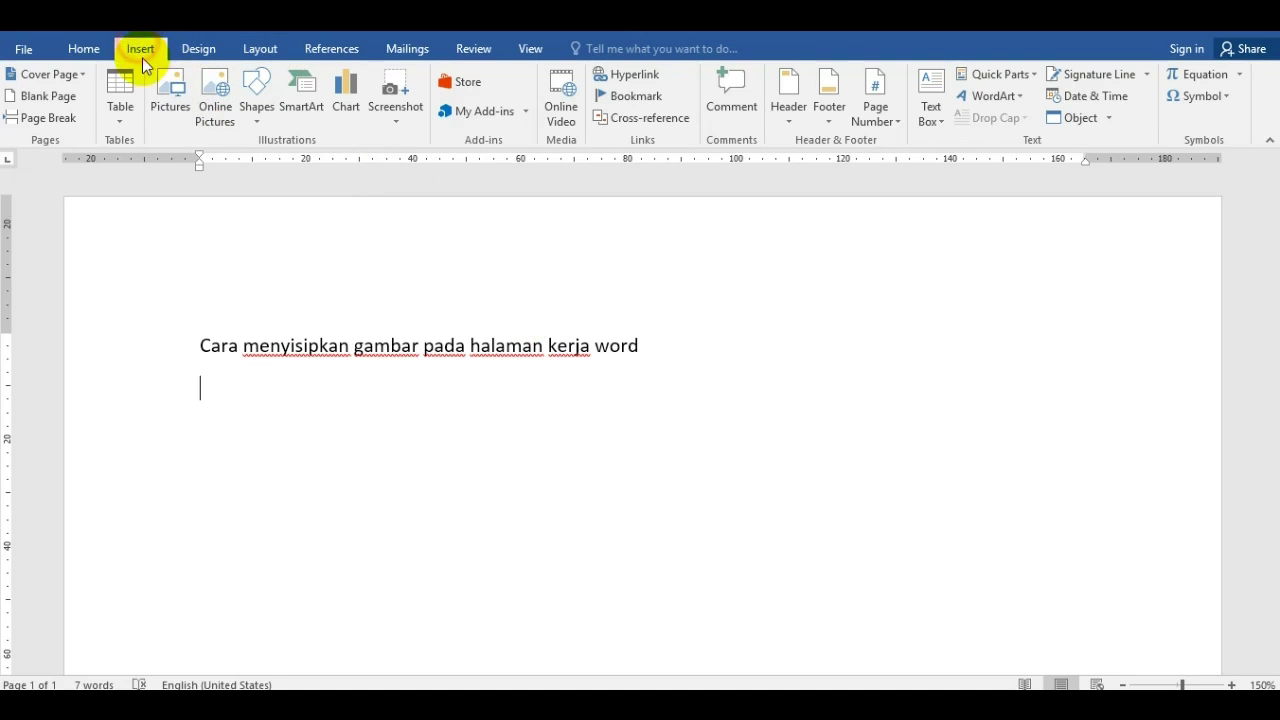
- Insert the picture IMG_0016 from the Desktop below the heading
click(163, 98)
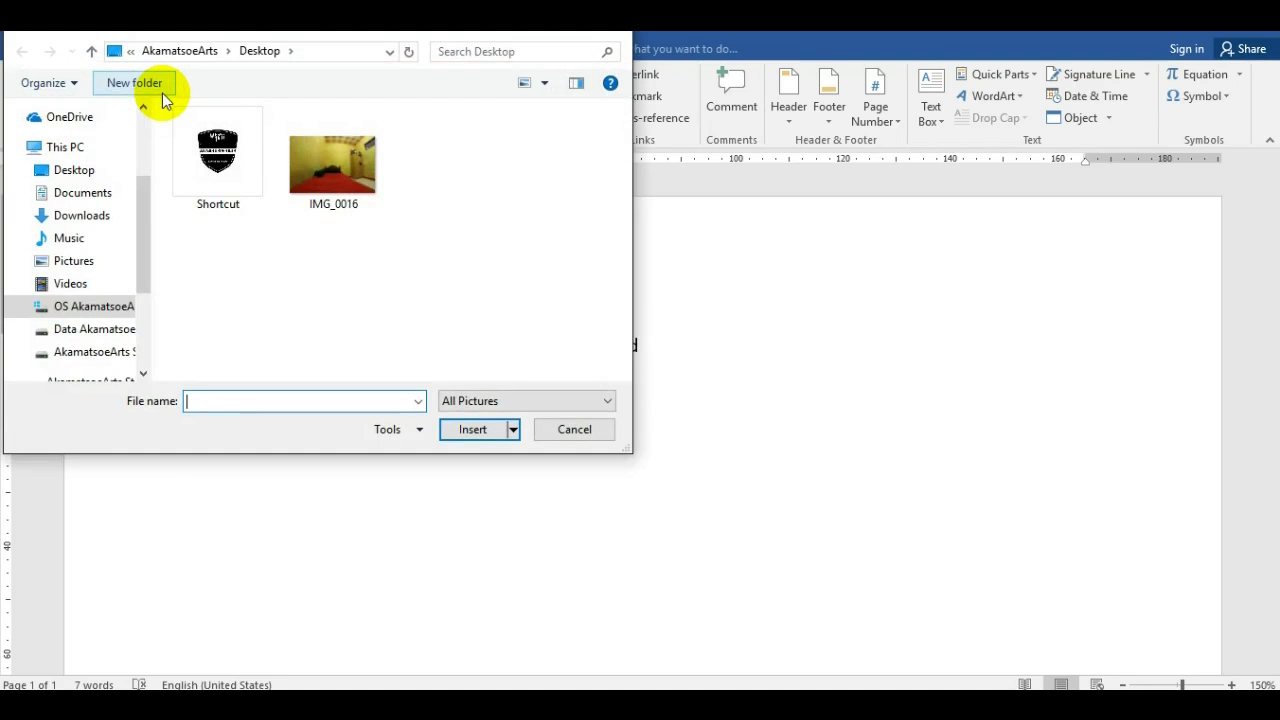
double_click(338, 166)
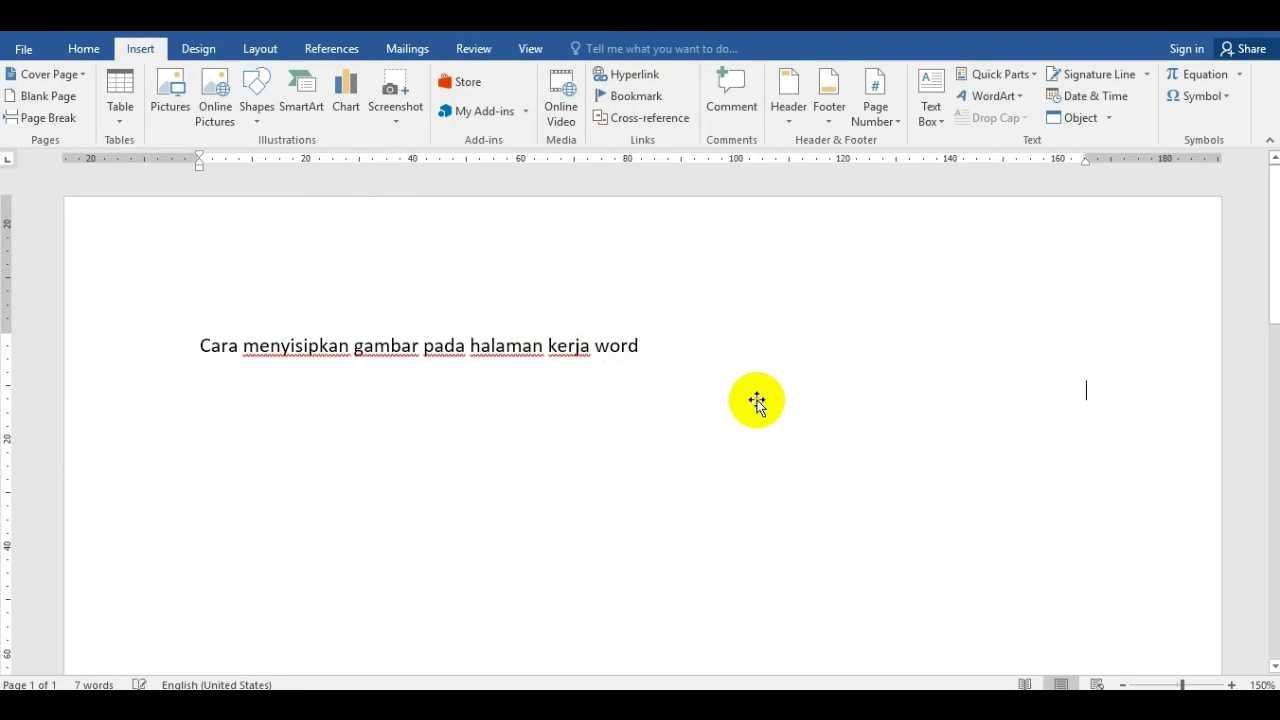
scroll(757, 405, down, 5)
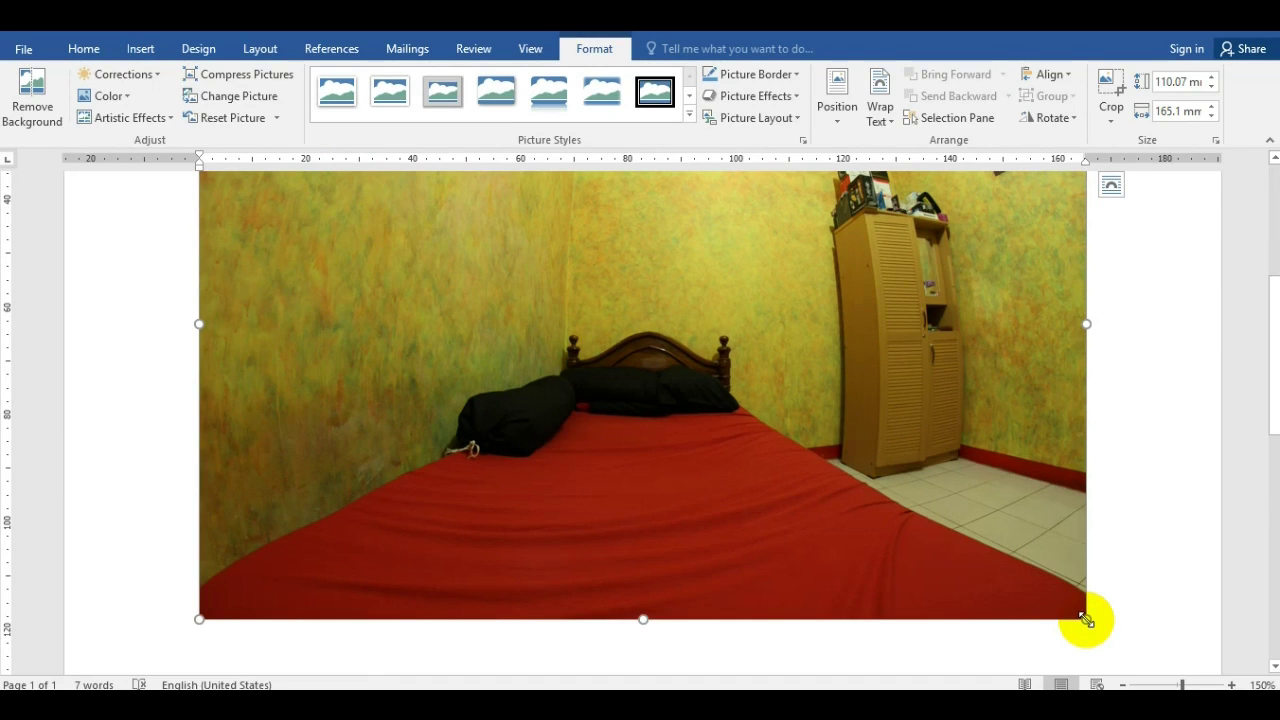
click(1086, 618)
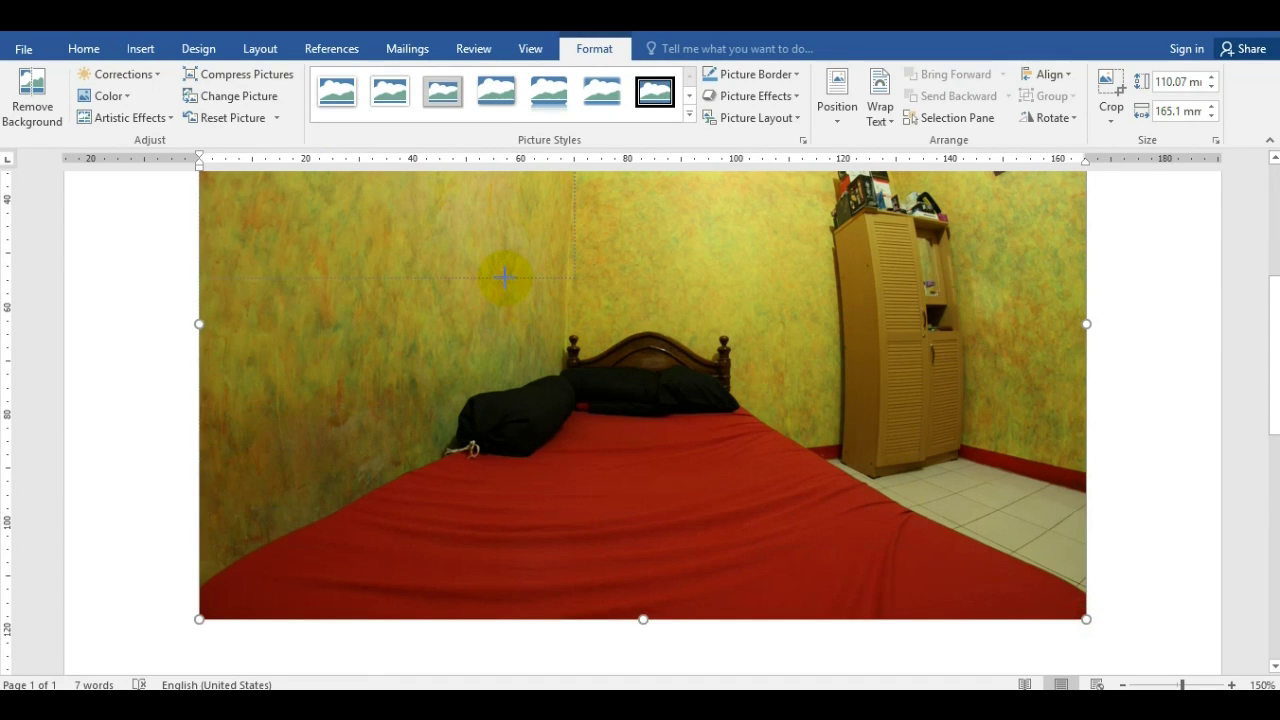
- Shrink the bedroom photo to a thumbnail of about 28.22 mm by 42.33 mm
drag(505, 277, 594, 325)
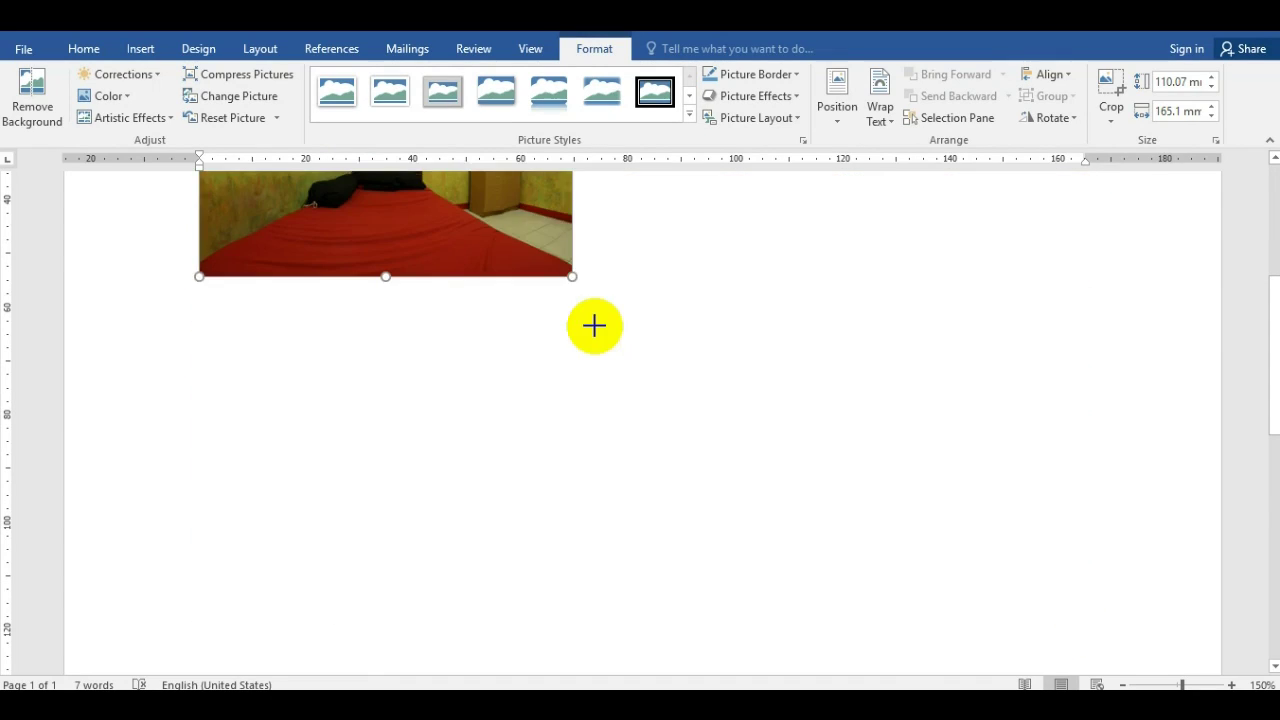
scroll(610, 280, up, 2)
scroll(610, 400, up, 4)
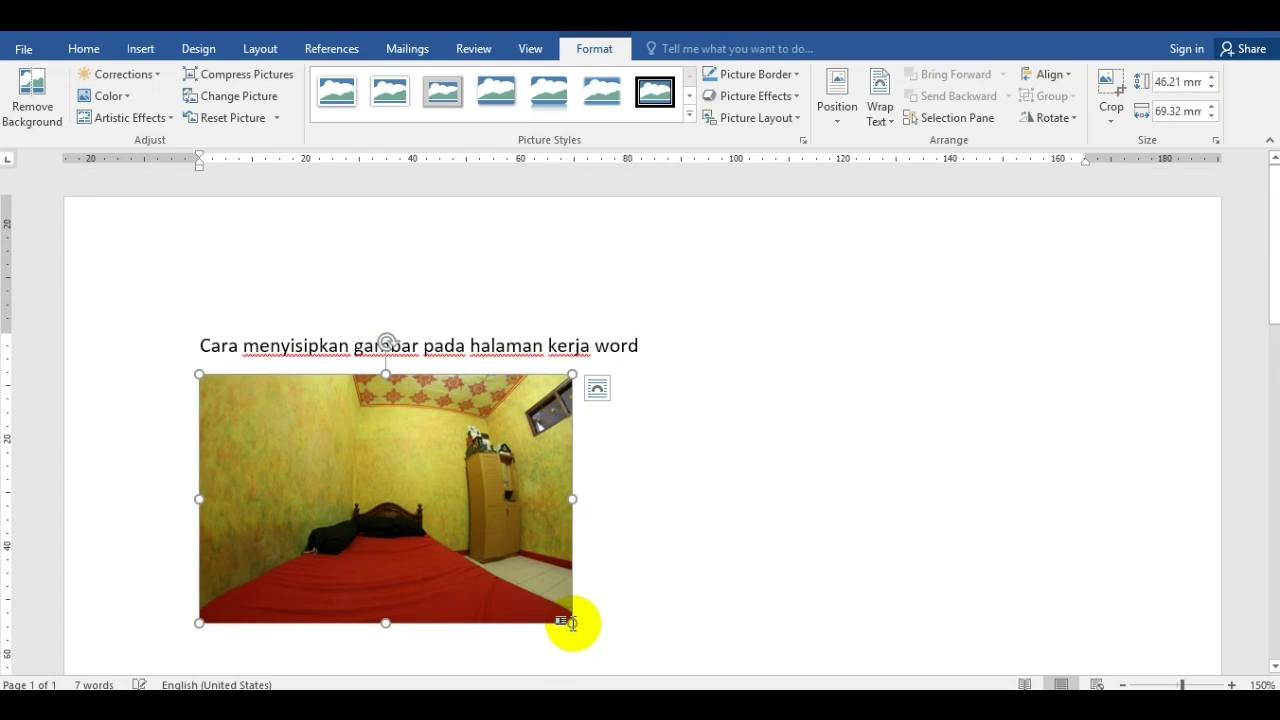
drag(570, 621, 427, 487)
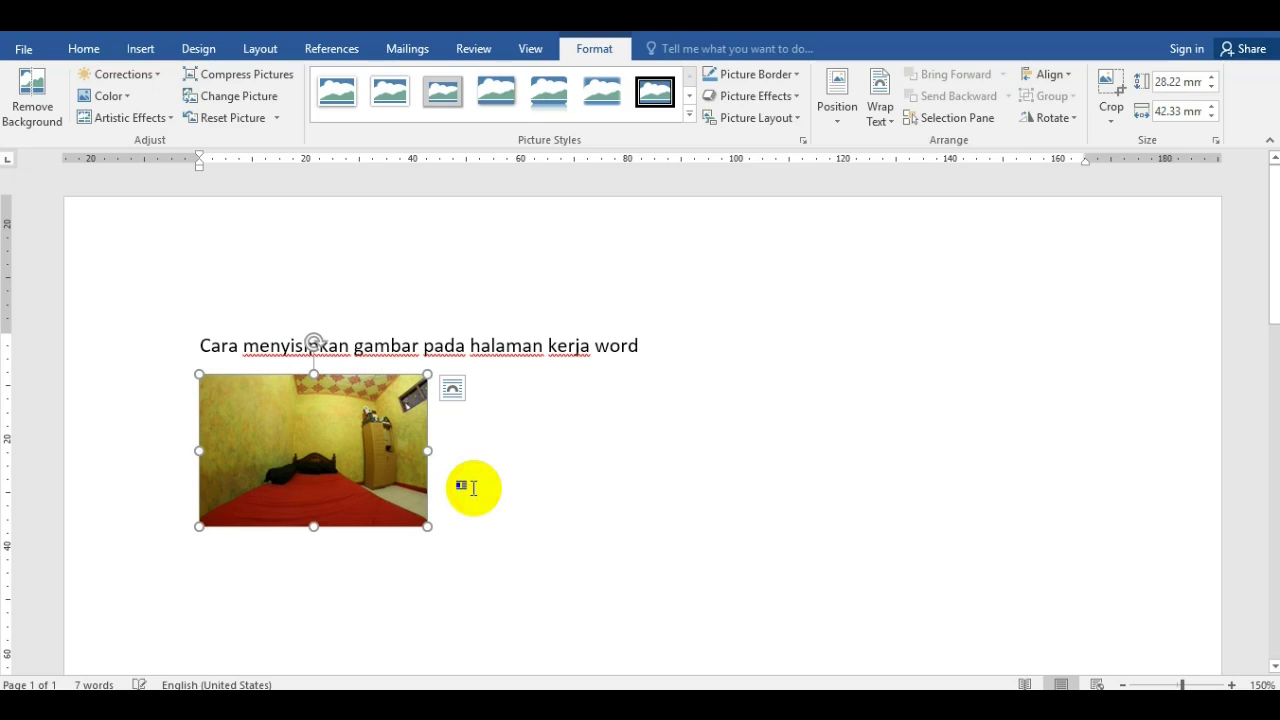
- Add two blank lines after the photo and type 'Cara menyisipkan clipart pada halaman kerja word'
click(472, 487)
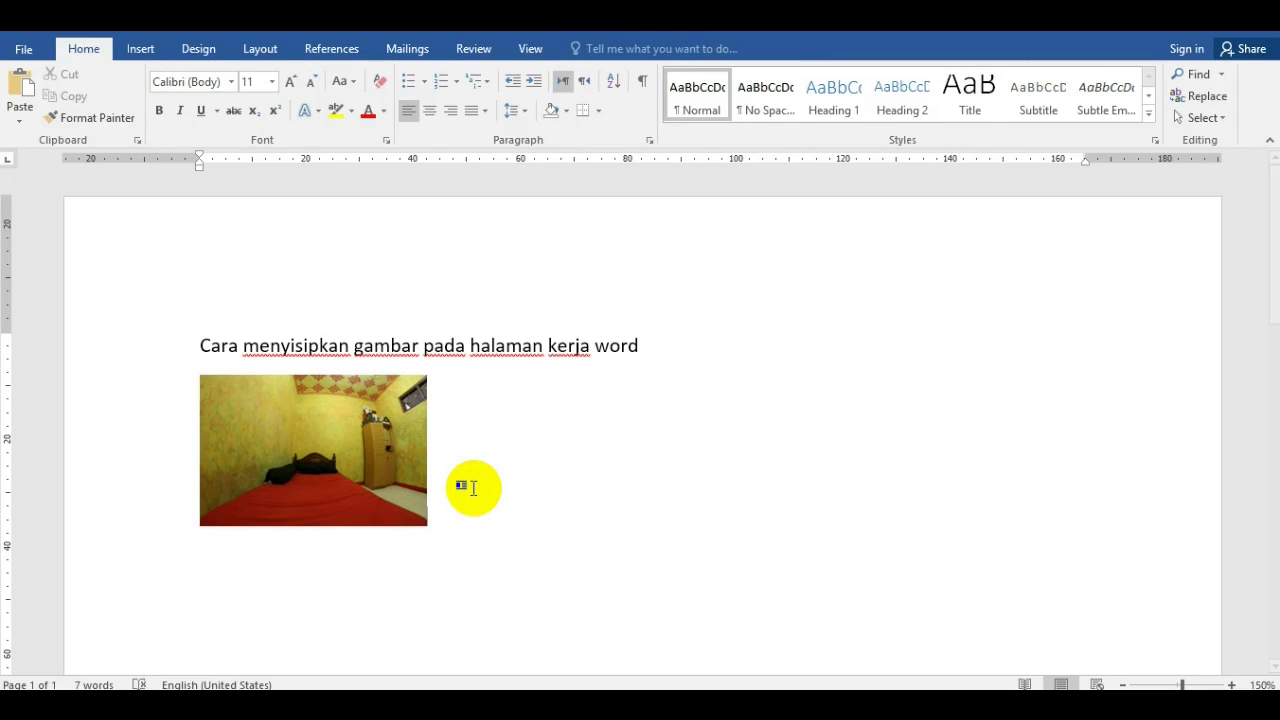
key(Return)
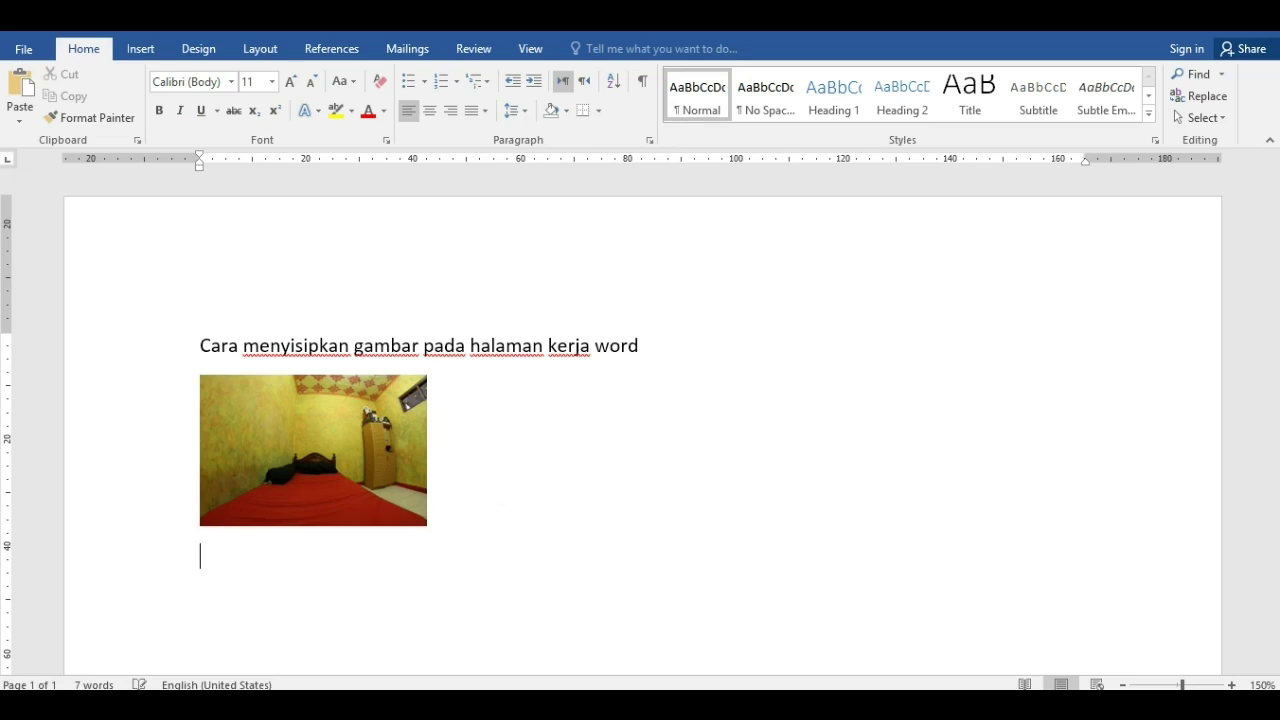
key(Return)
click(298, 598)
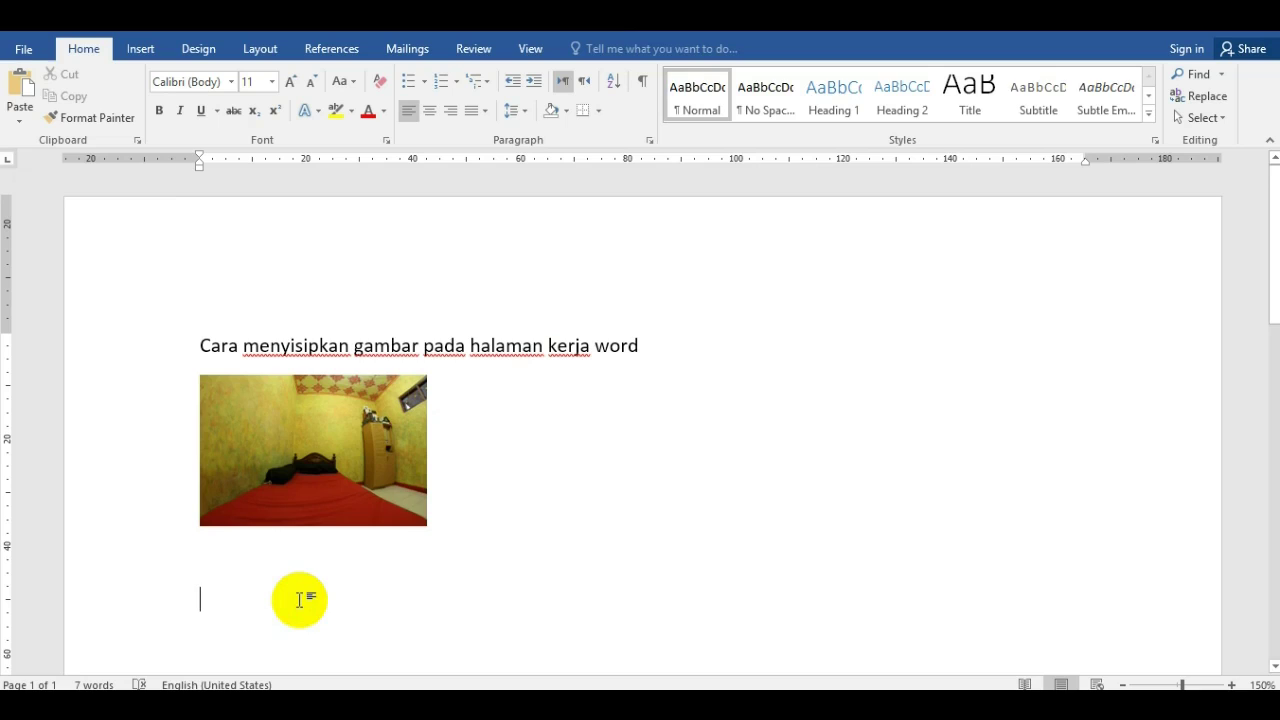
text(Cara menyisipkan clipart pada halaman kerja )
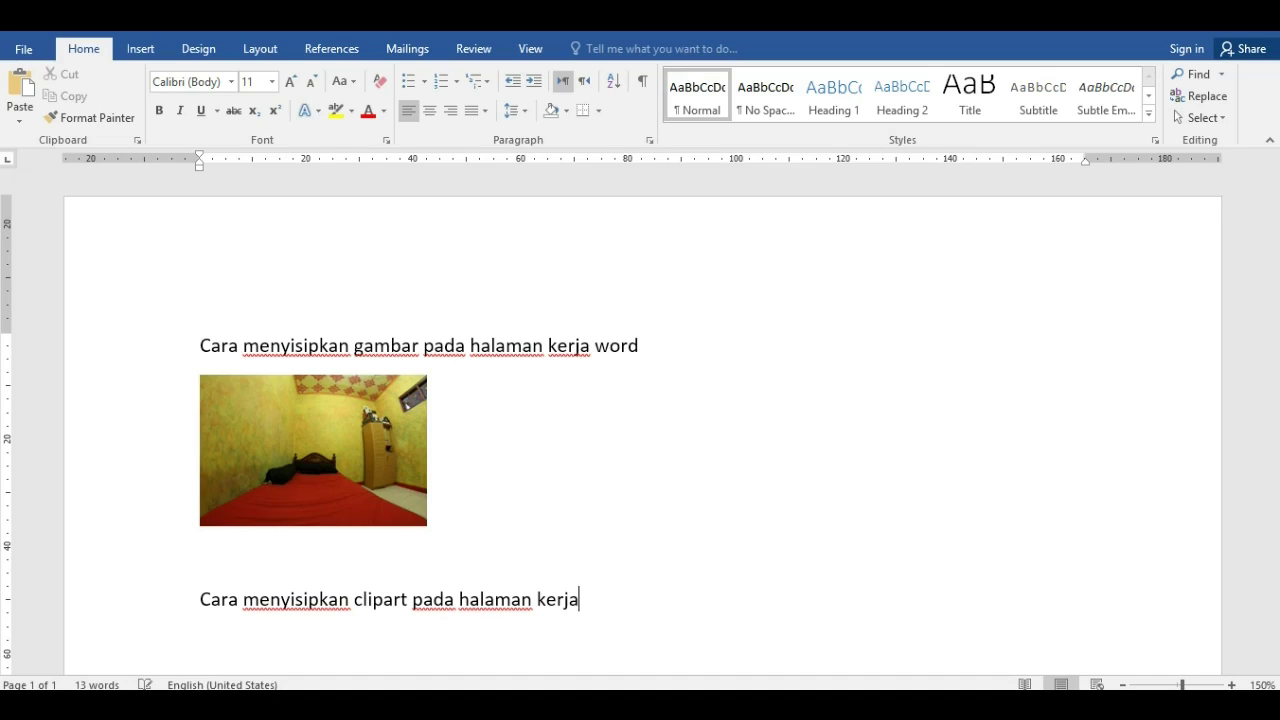
text(word)
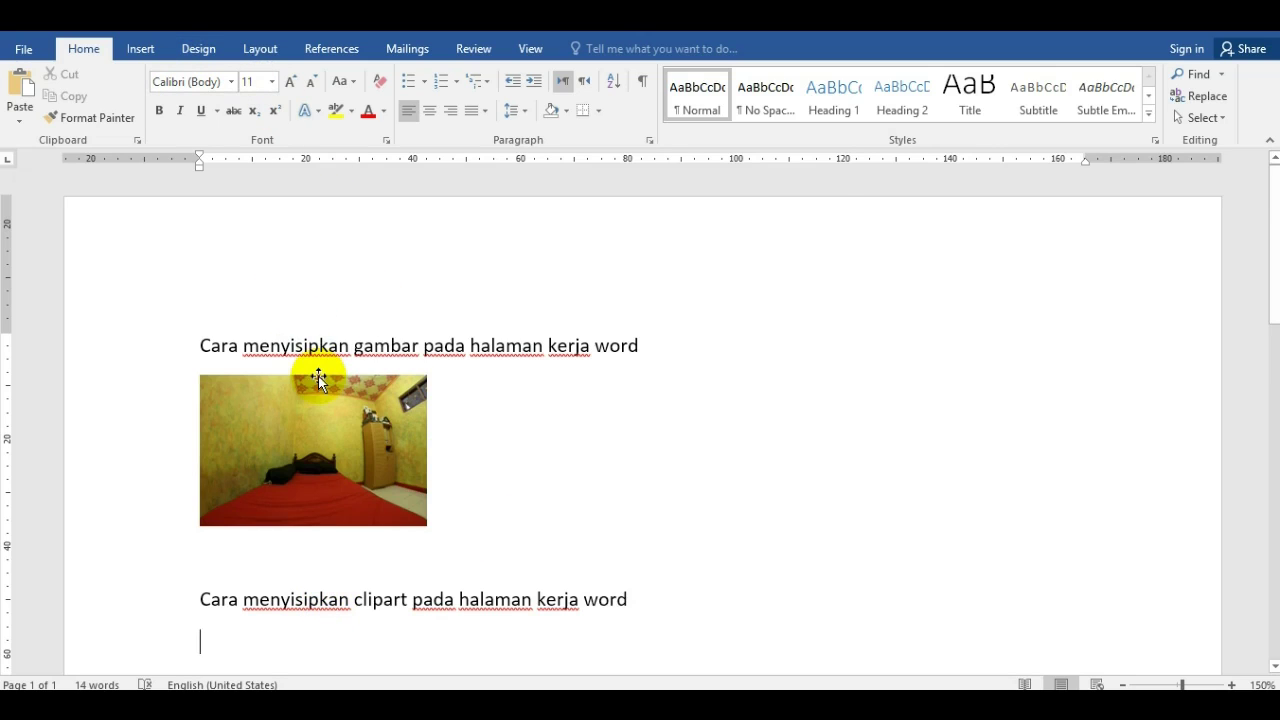
scroll(318, 376, down, 2)
scroll(320, 380, down, 1)
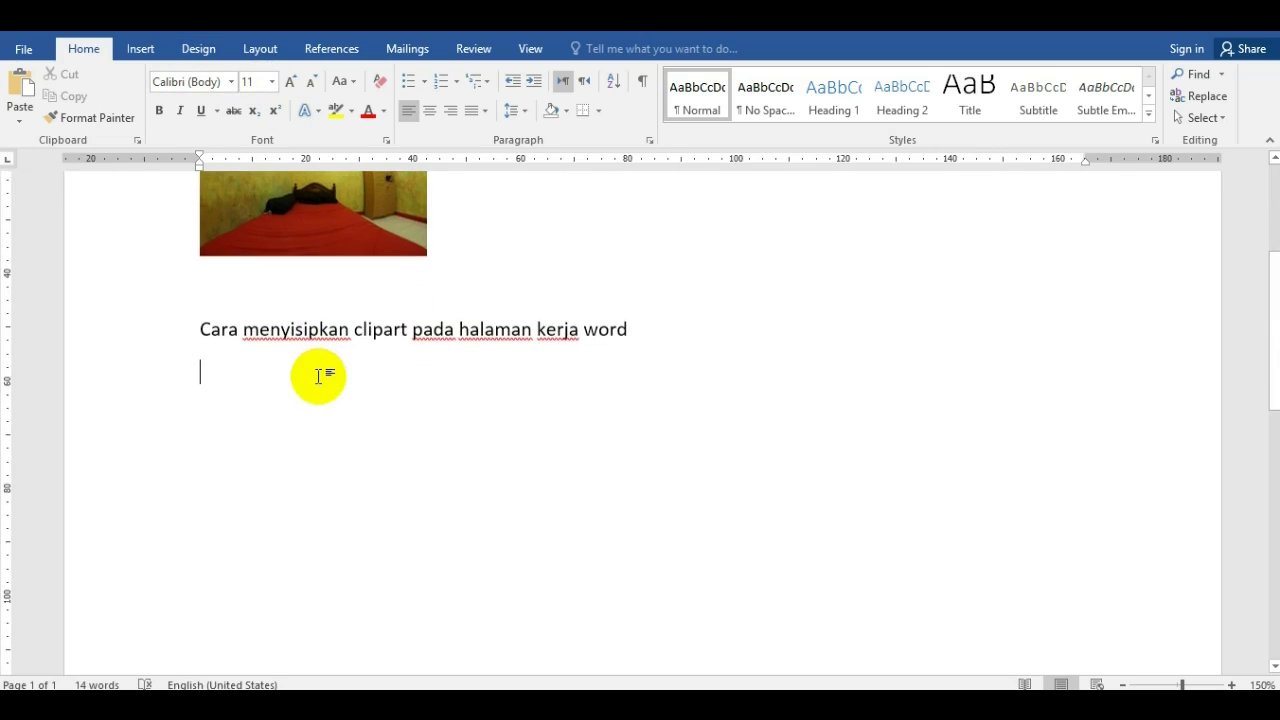
click(142, 50)
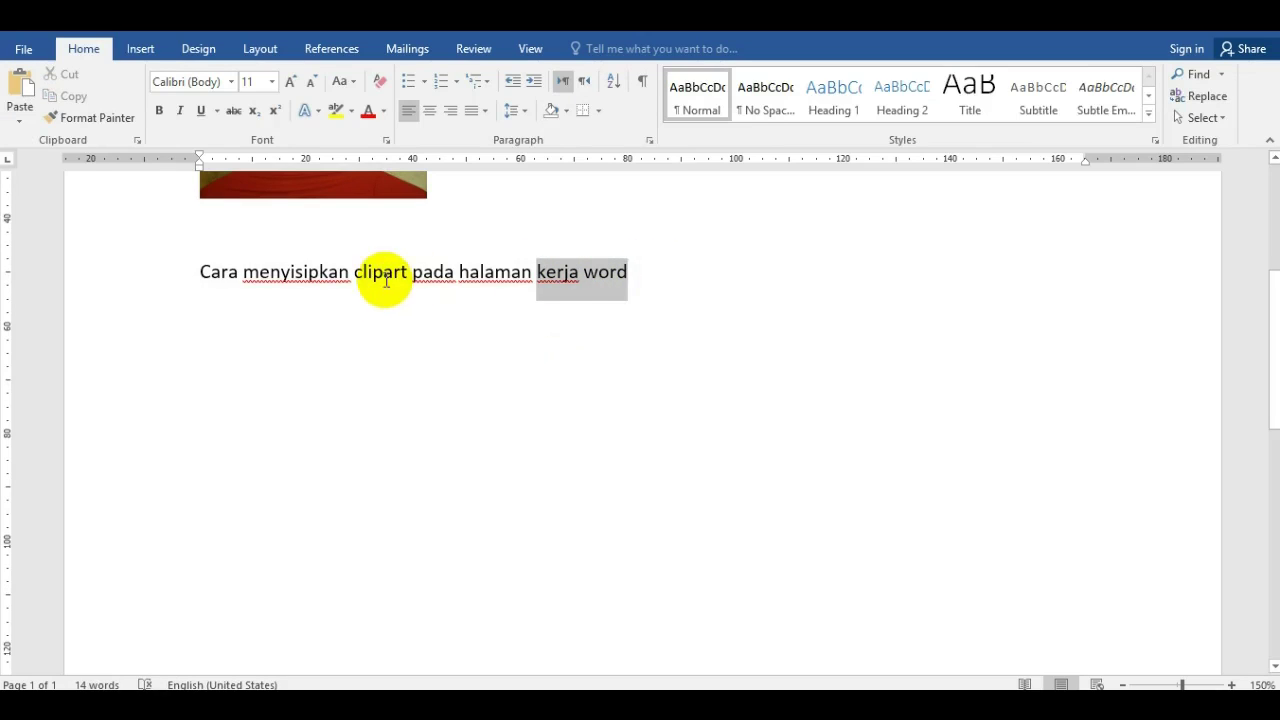
- Replace the clipart line with 'Cara menyisipkan shapes pada halaman kerja word' and add an empty line
drag(653, 272, 228, 288)
key(Delete)
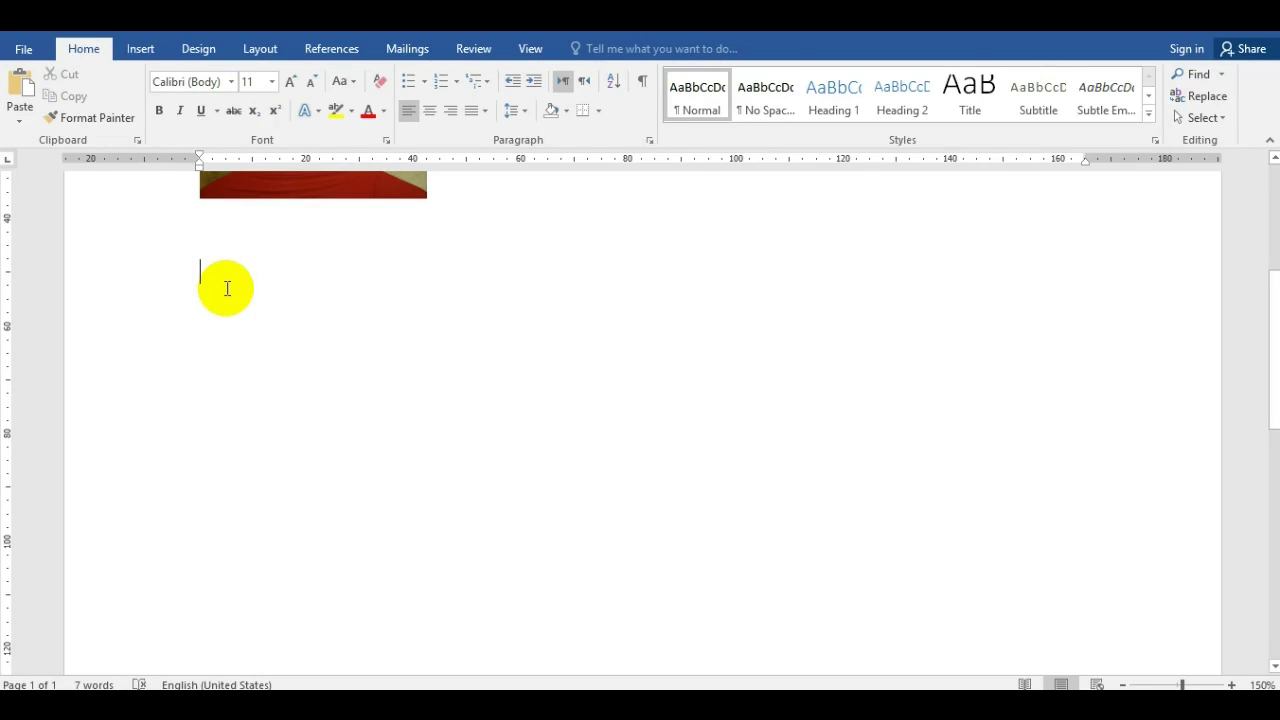
click(228, 288)
text(Cara menyisipkan shapes )
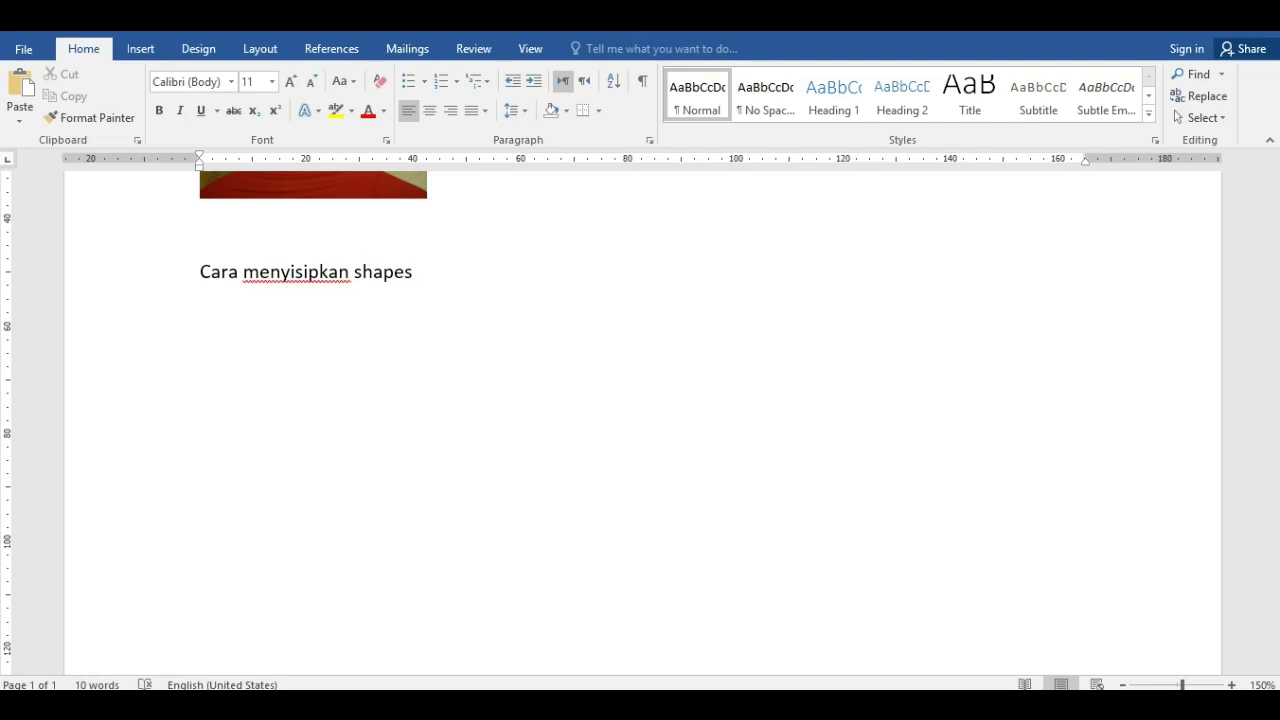
text(pada halaman kerja word)
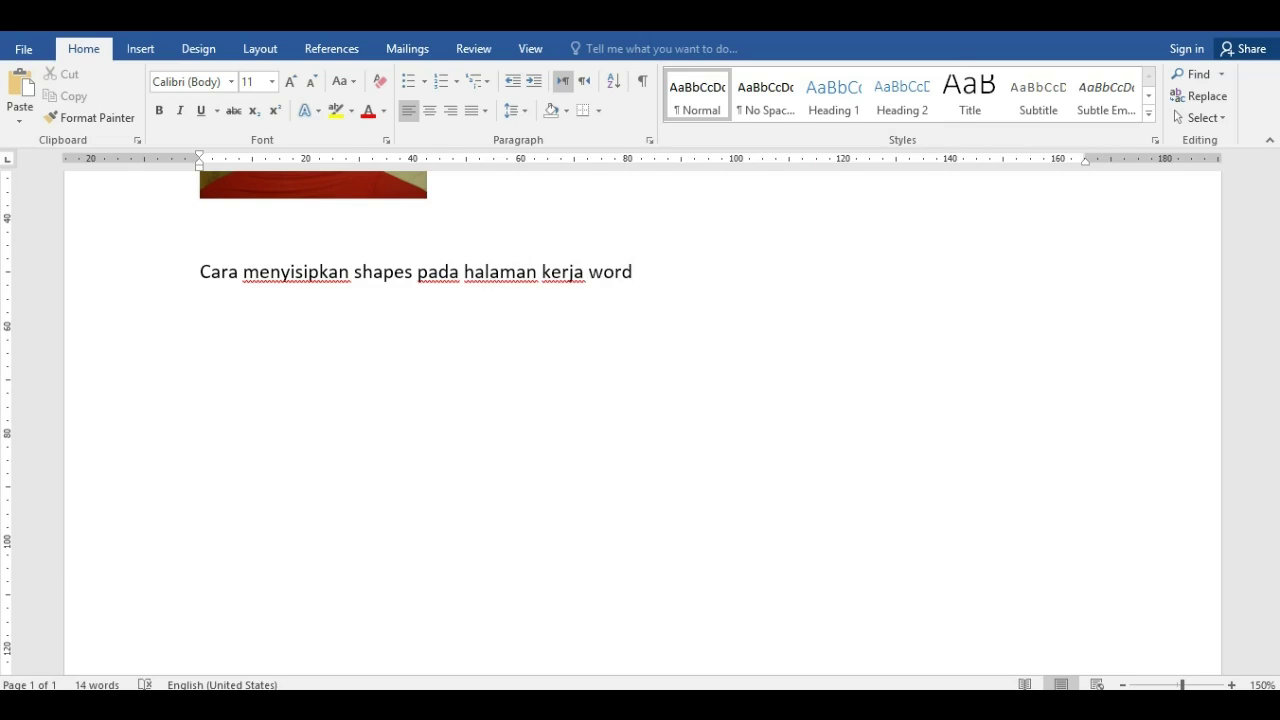
click(646, 270)
key(Return)
click(141, 50)
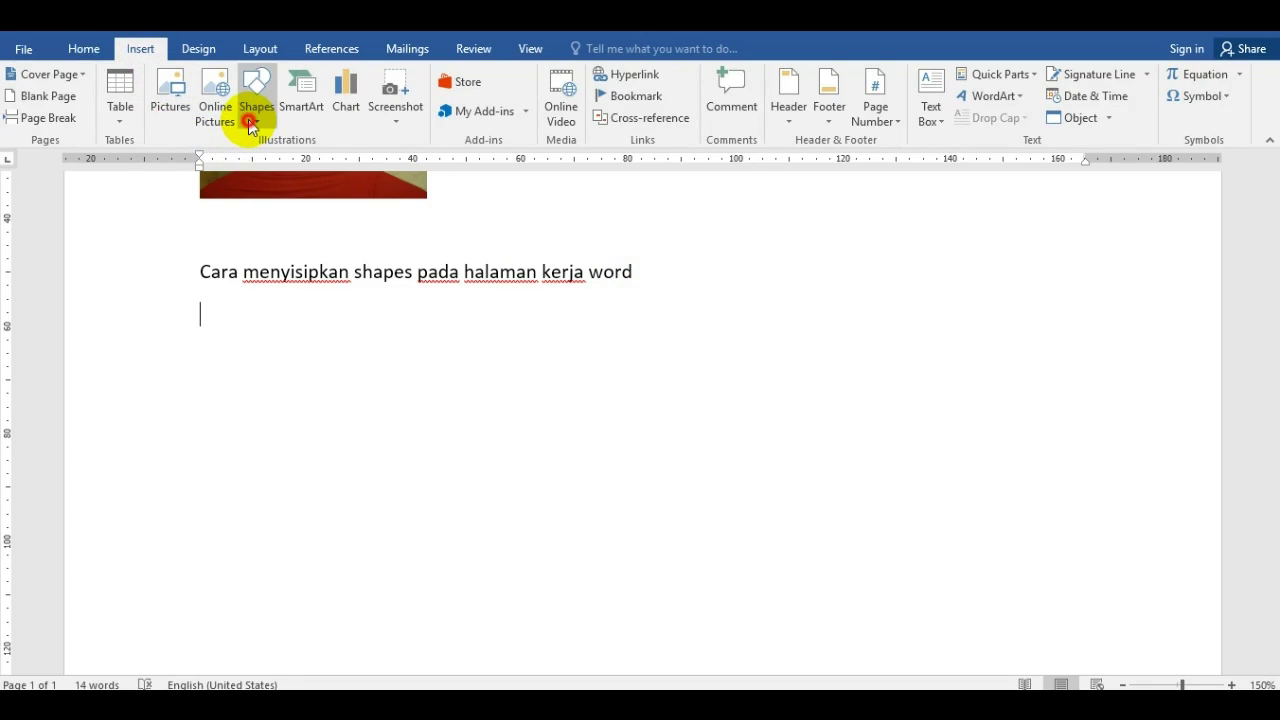
- Draw a square, a cylinder and a heart side by side below the shapes heading
click(252, 118)
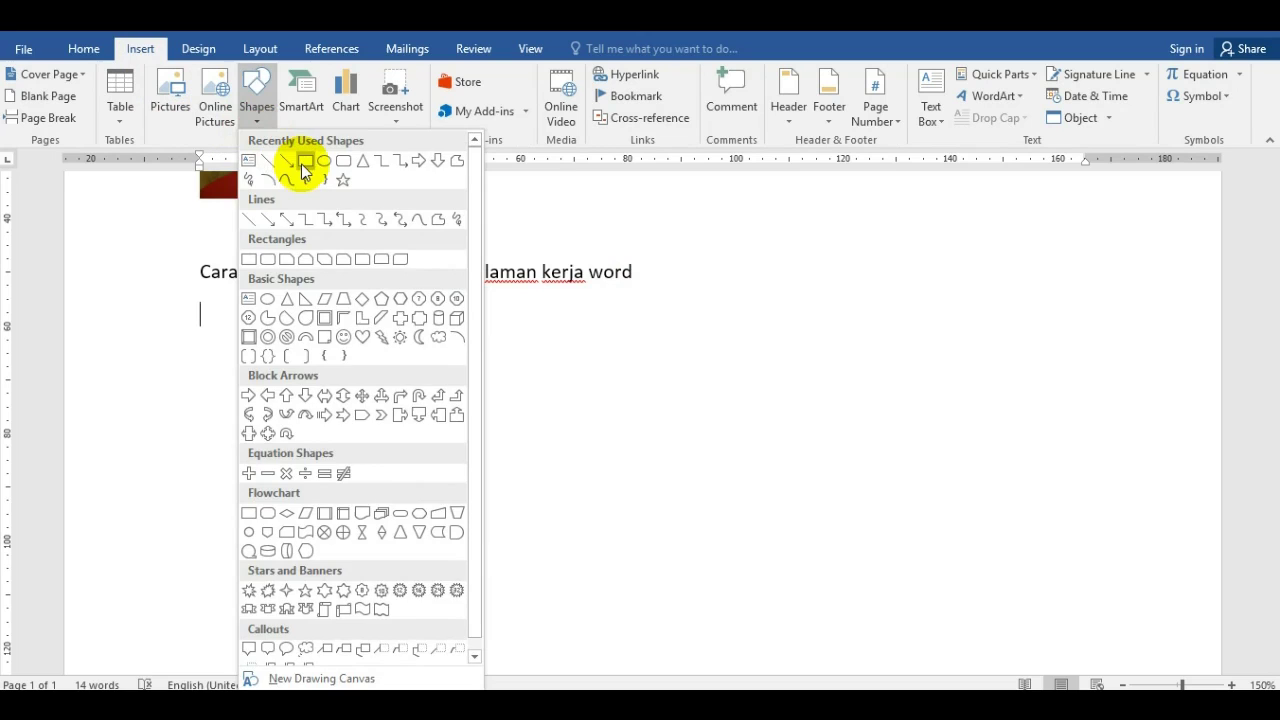
click(305, 160)
drag(200, 306, 316, 409)
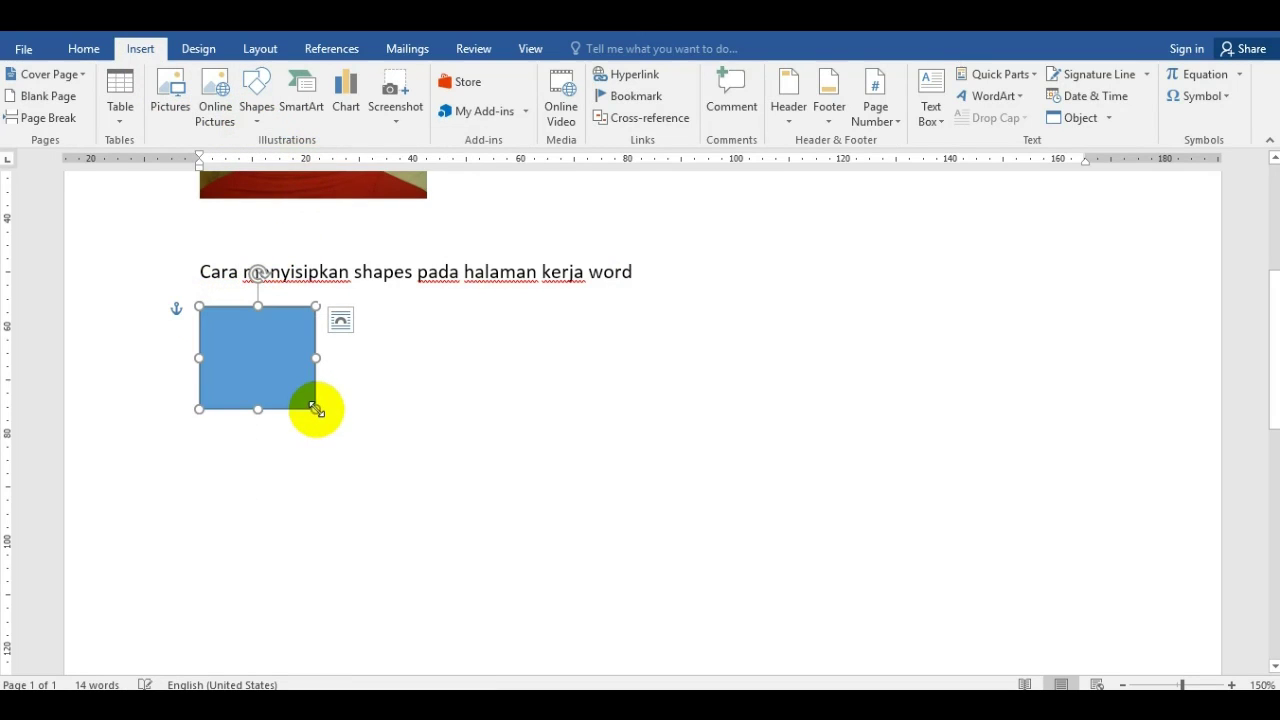
click(373, 390)
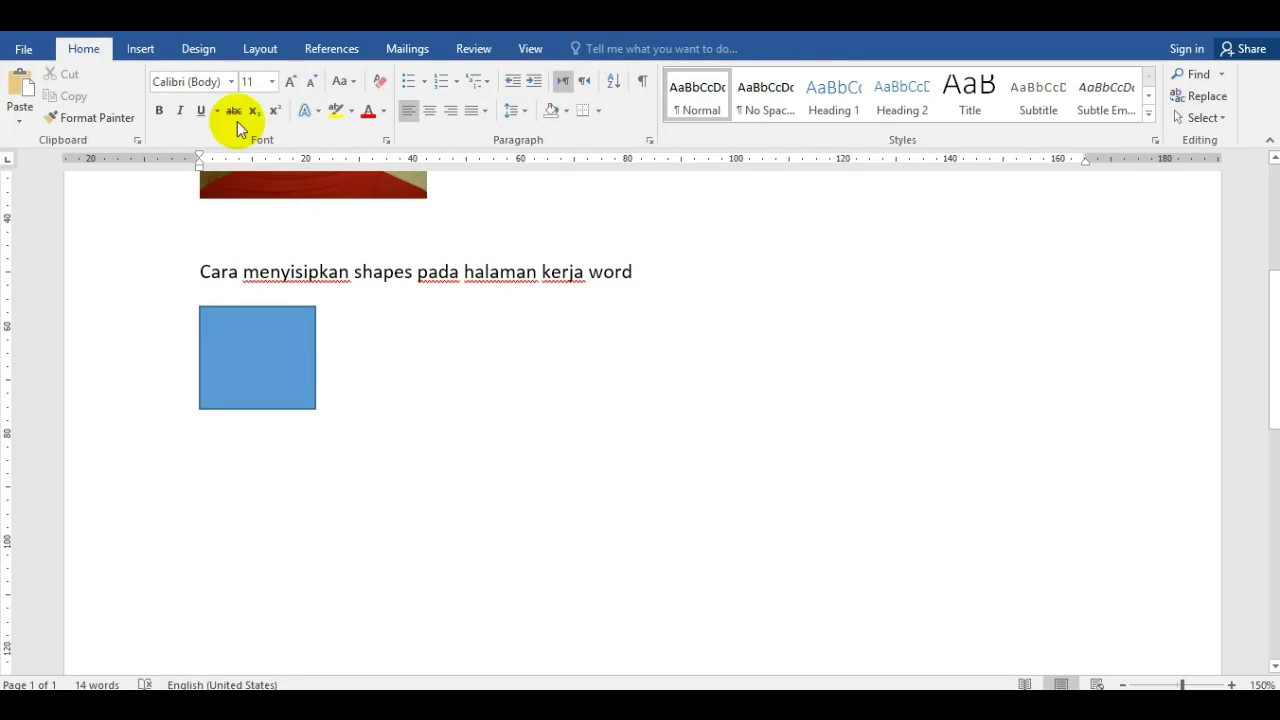
click(150, 49)
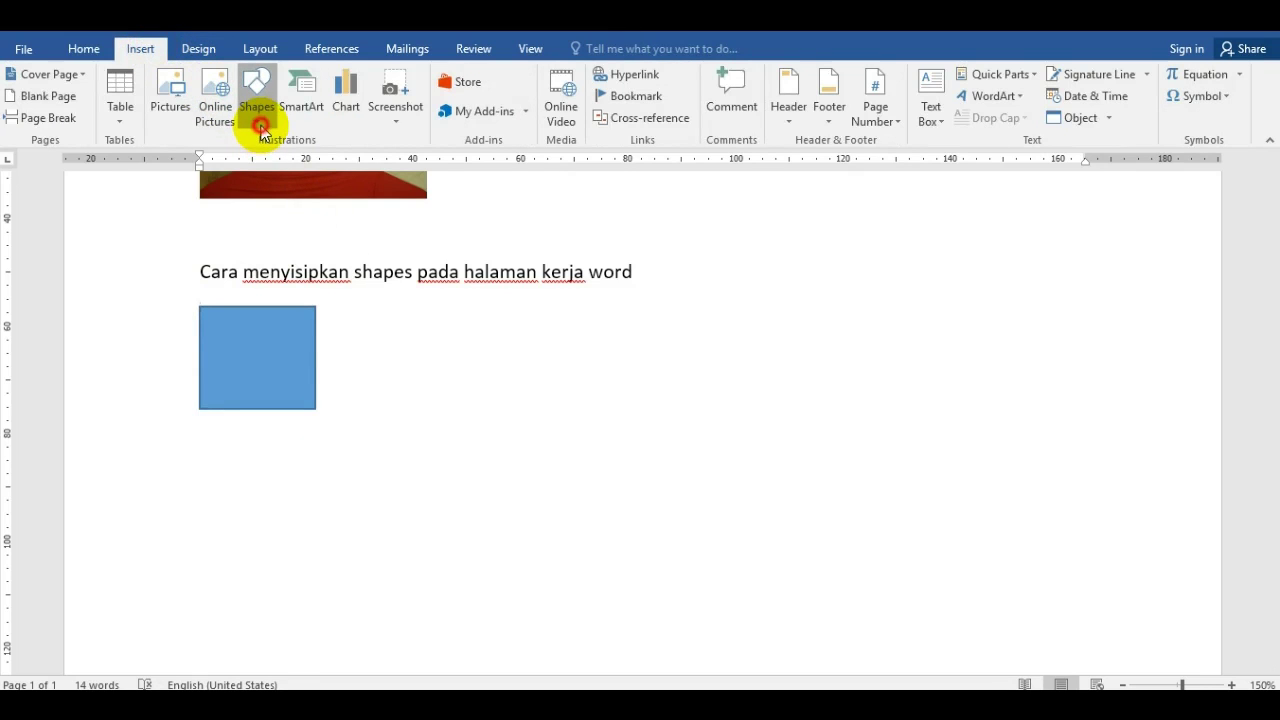
click(257, 112)
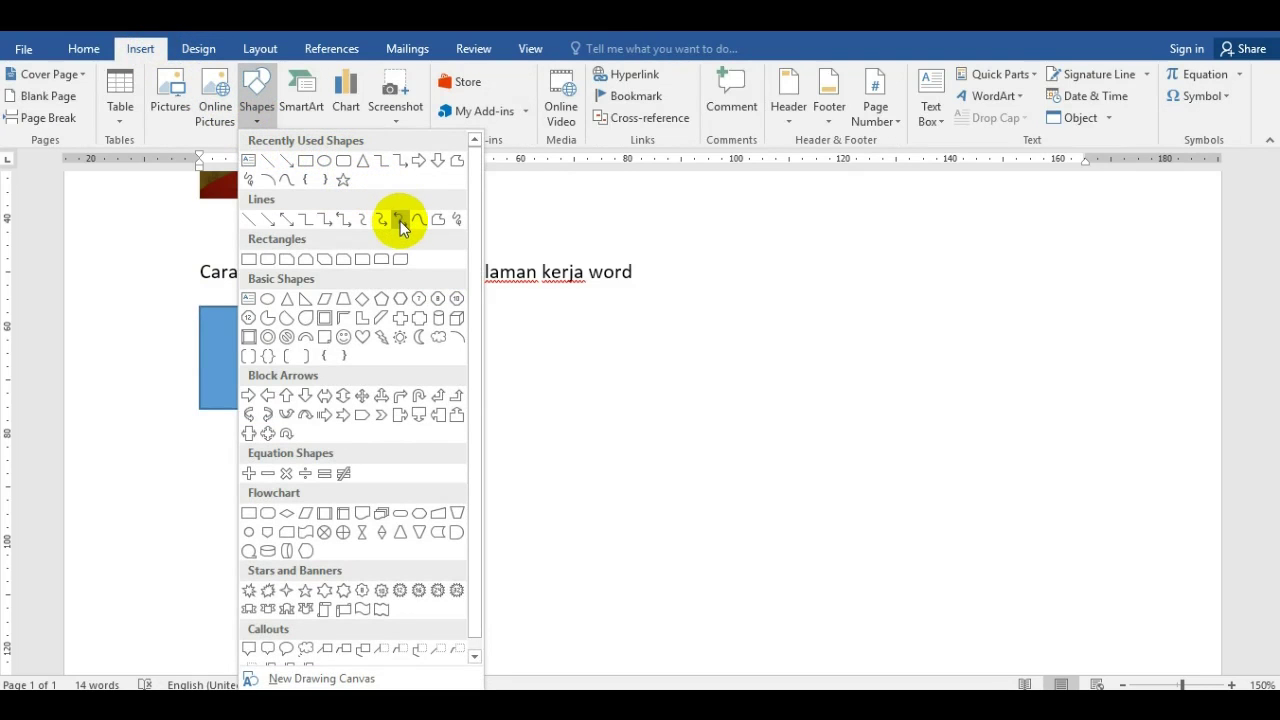
click(437, 316)
mouse_move(406, 307)
mouse_down()
mouse_move(461, 376)
mouse_move(545, 410)
mouse_up()
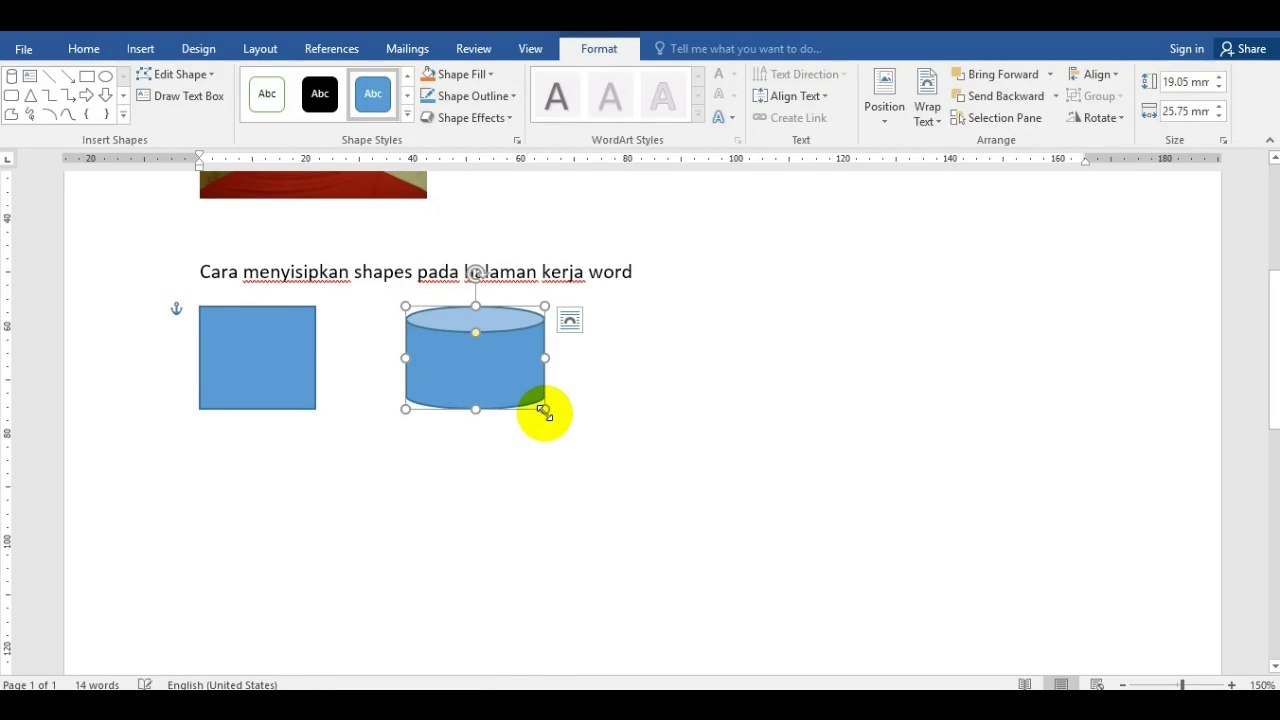
click(146, 57)
click(257, 125)
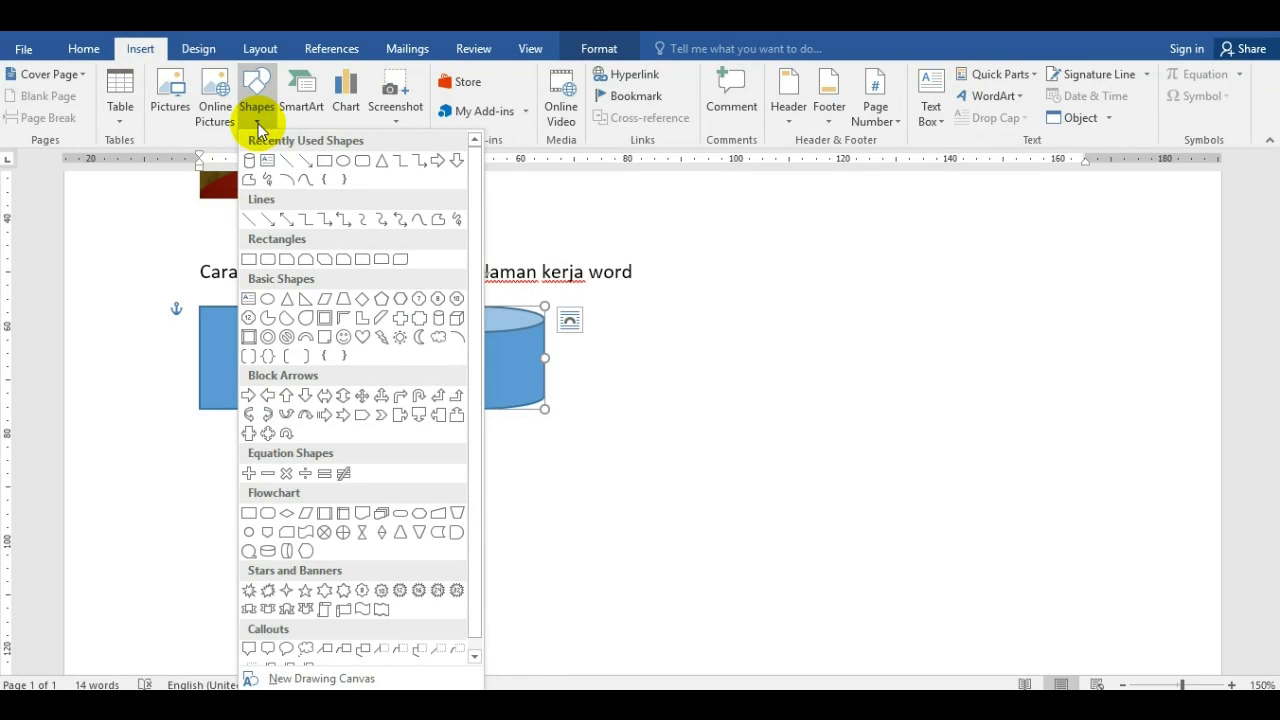
click(372, 346)
mouse_move(650, 298)
mouse_down()
mouse_move(782, 418)
mouse_move(833, 406)
mouse_up()
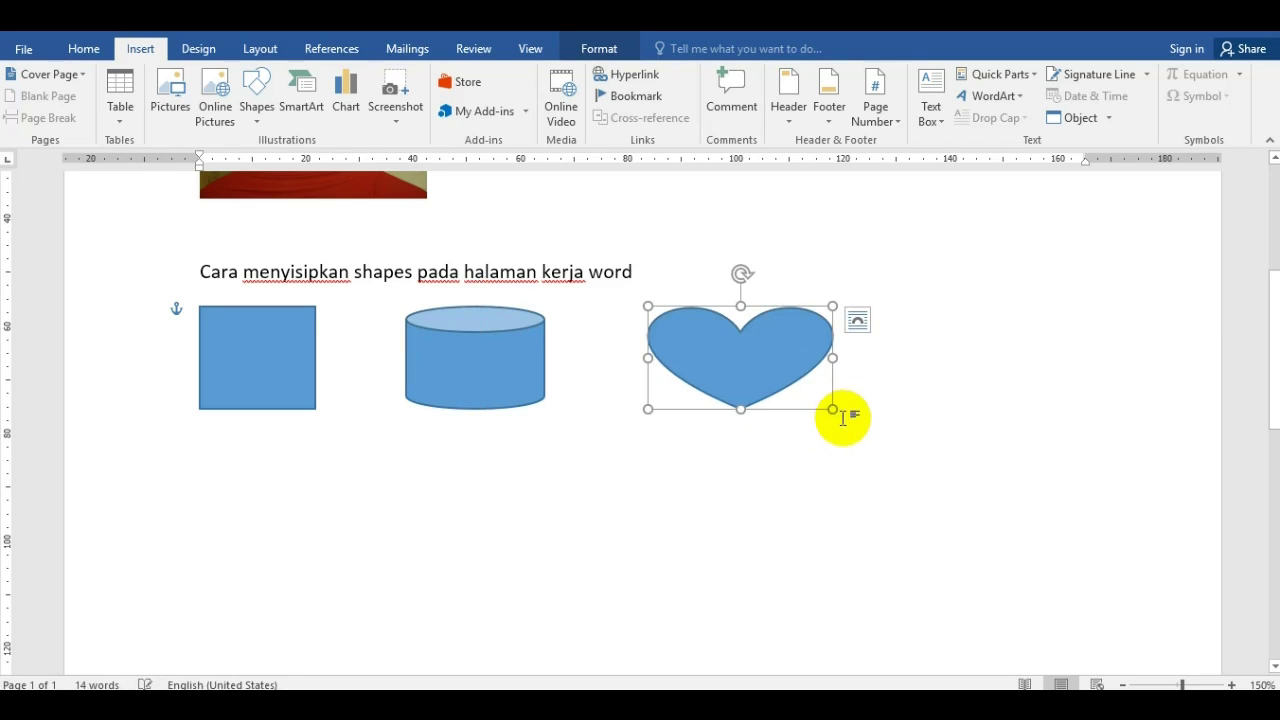
click(885, 408)
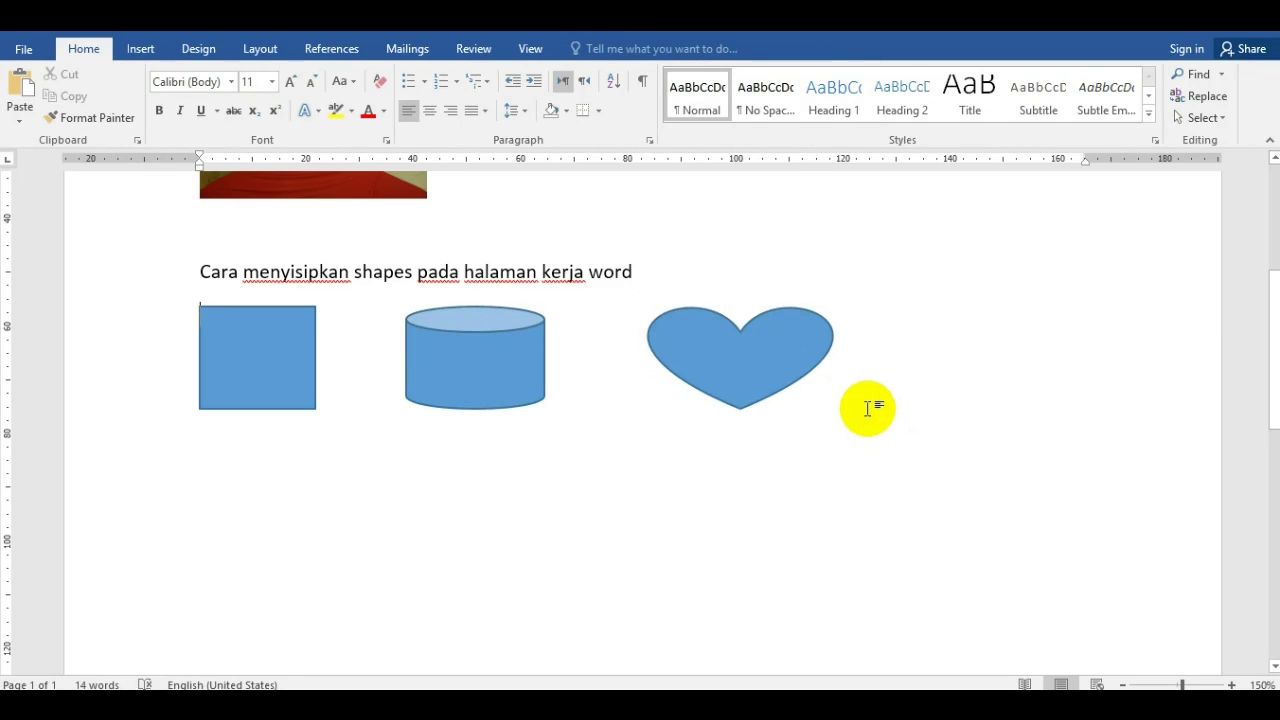
- Move the square, cylinder and heart up into a row just under the heading
key(Return)
key(Return)
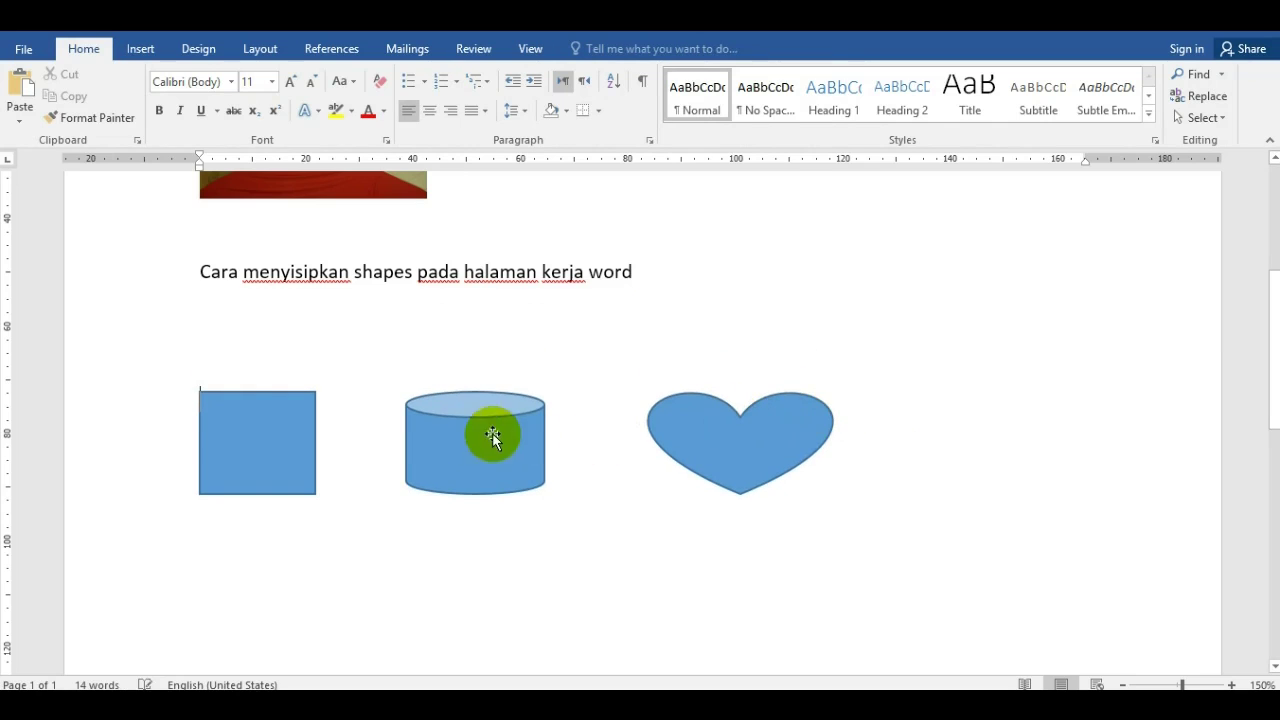
key(Return)
click(286, 480)
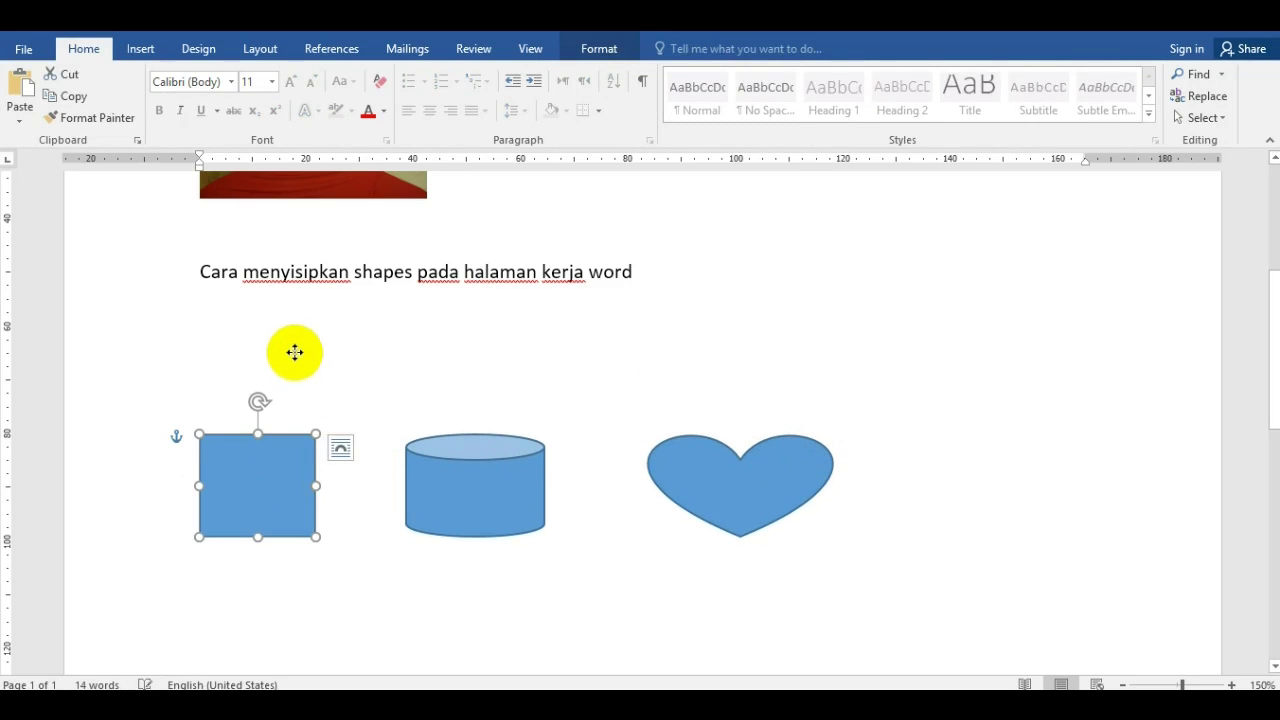
drag(286, 480, 292, 346)
drag(466, 474, 479, 347)
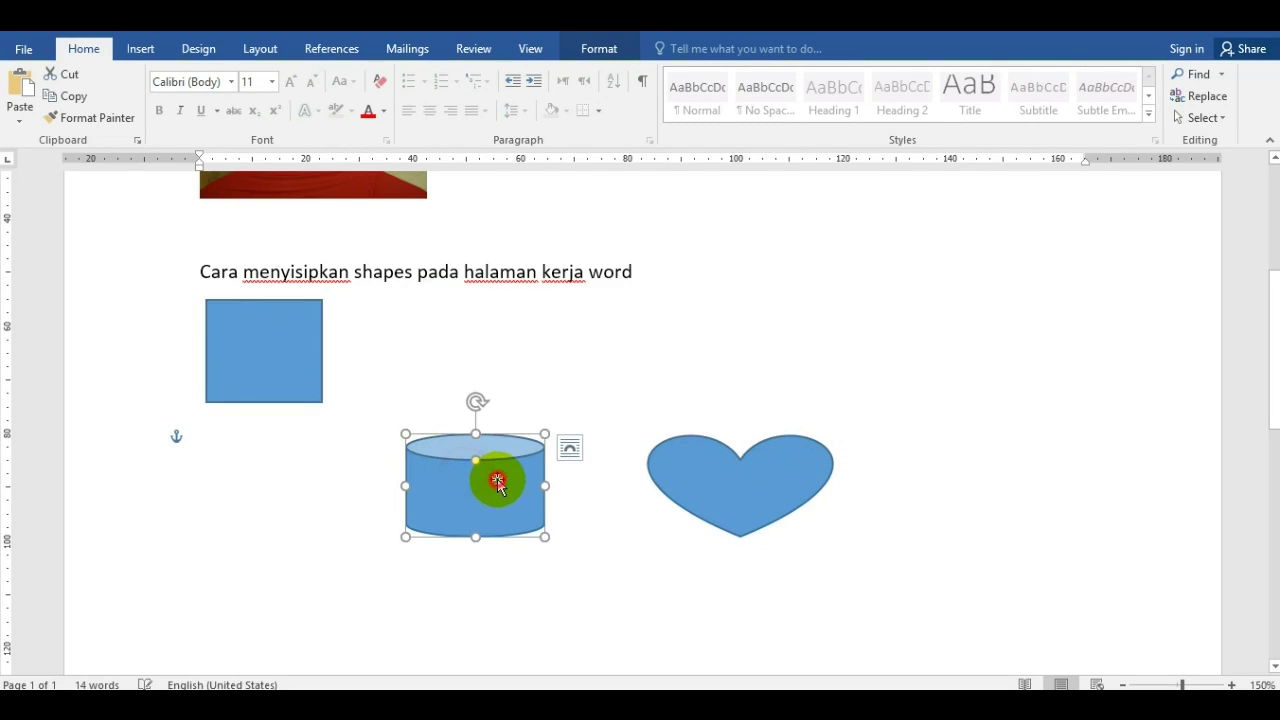
drag(760, 482, 703, 338)
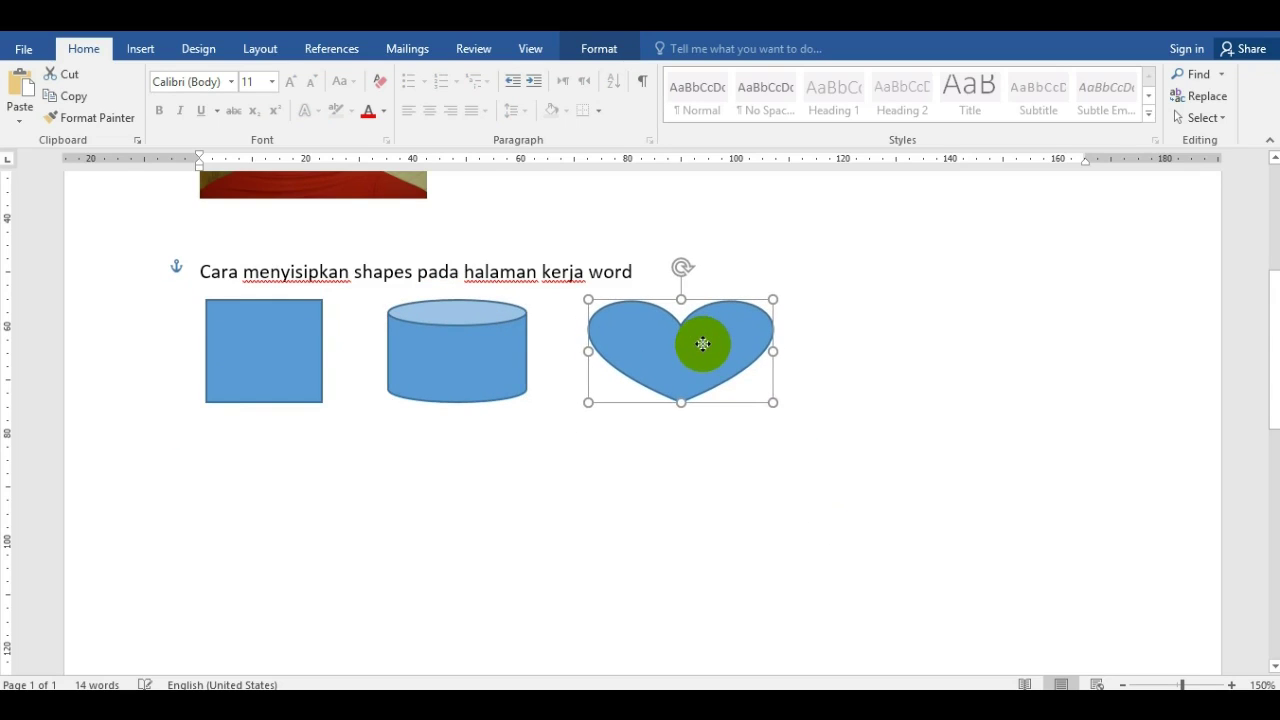
click(606, 514)
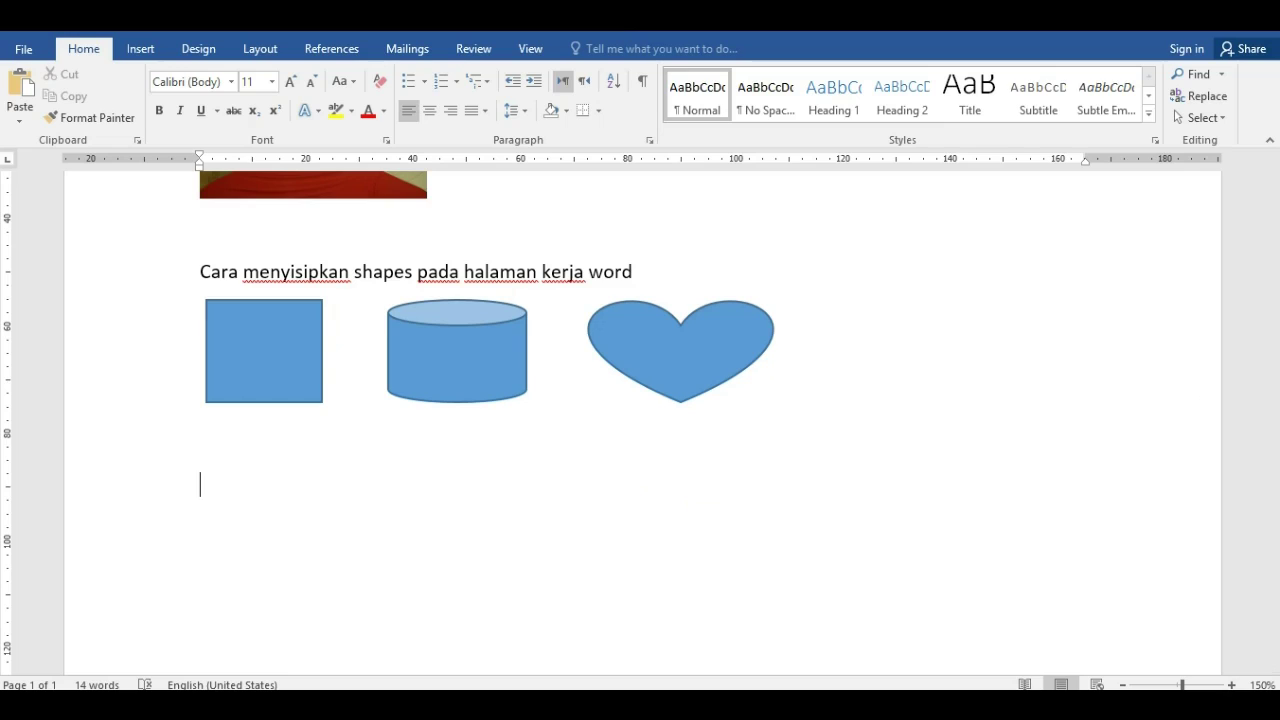
- Type 'Cara menyisipkan smartart pada halaman kerja word' below the shapes and start a new paragraph
click(545, 500)
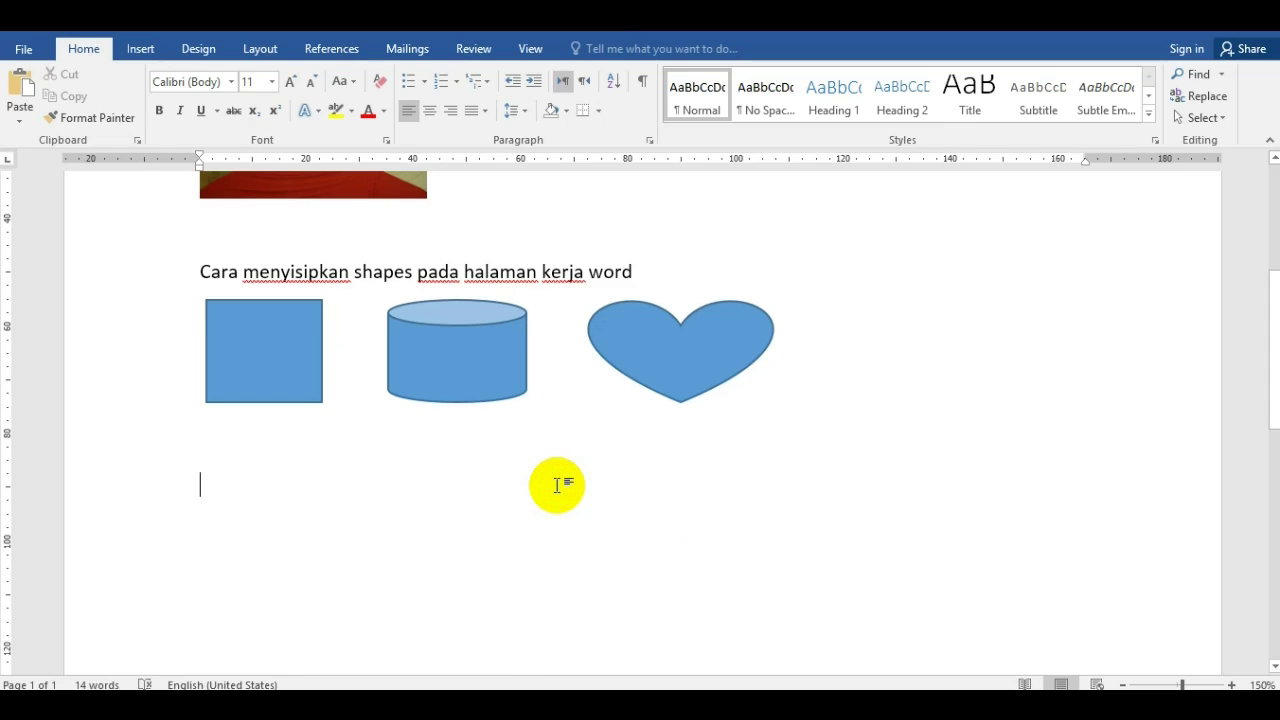
text(Cara menyisipkan smartart)
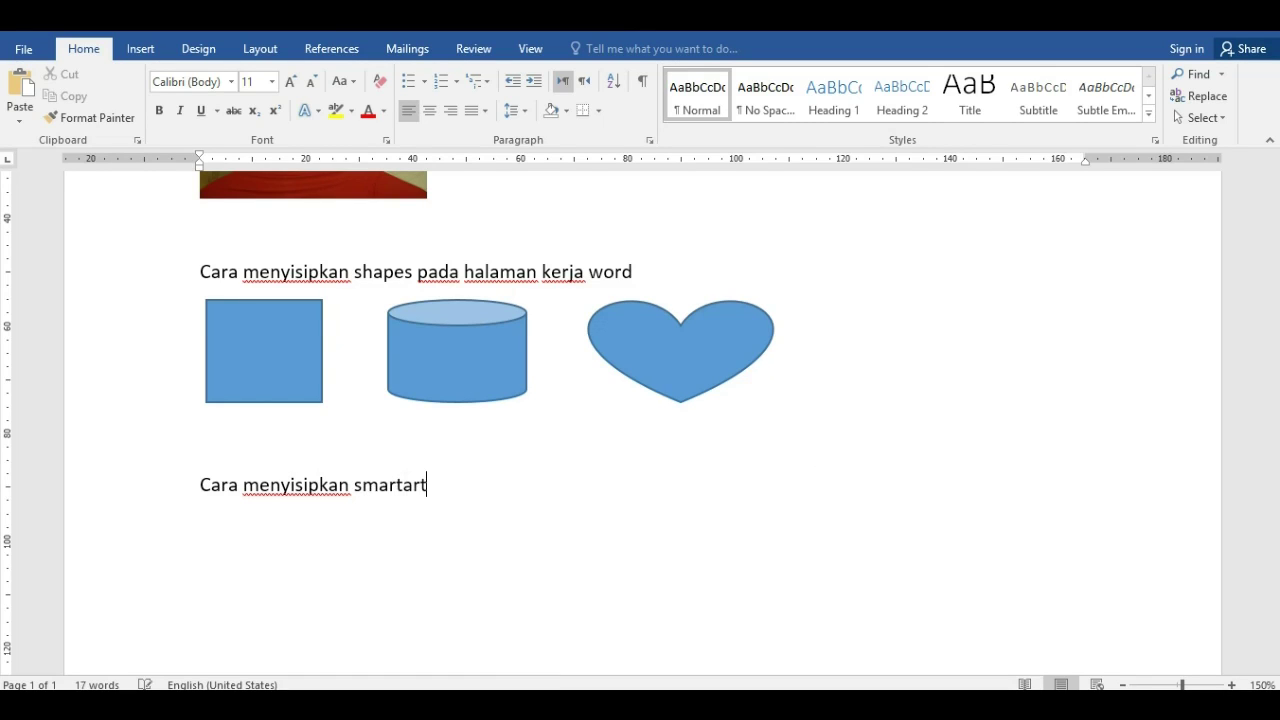
text( pada halaman kerja word)
key(Return)
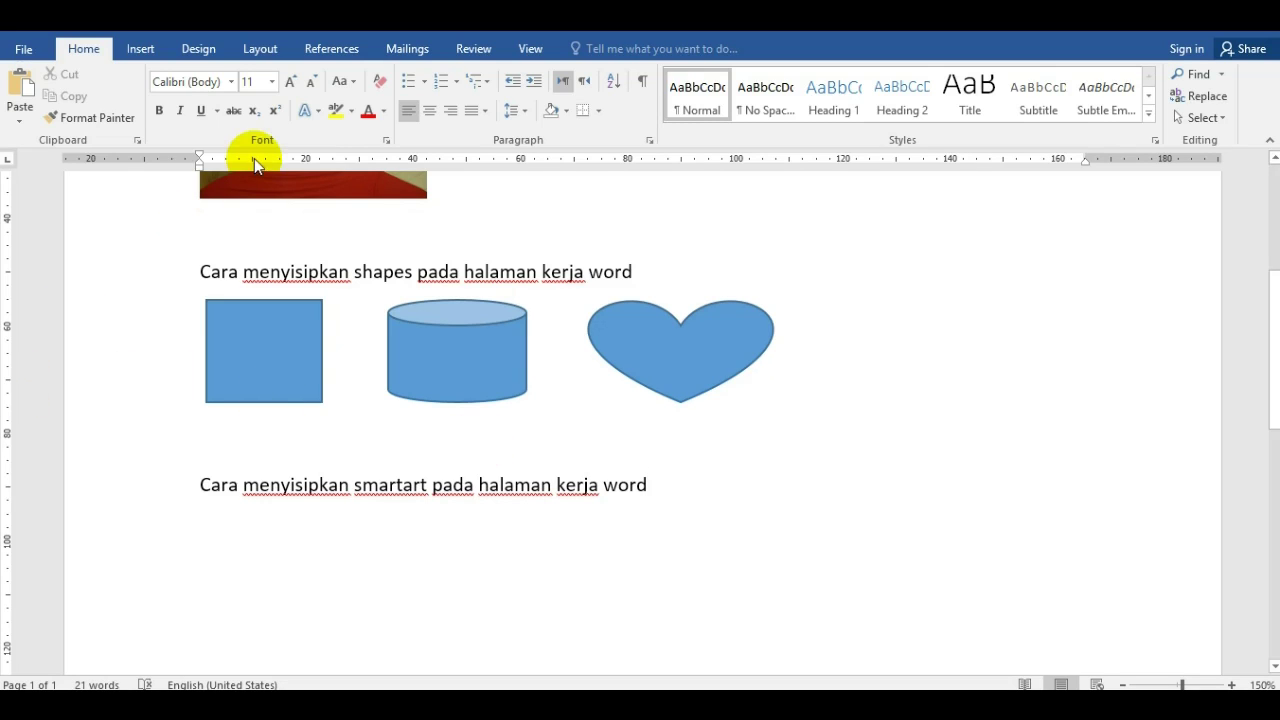
click(148, 55)
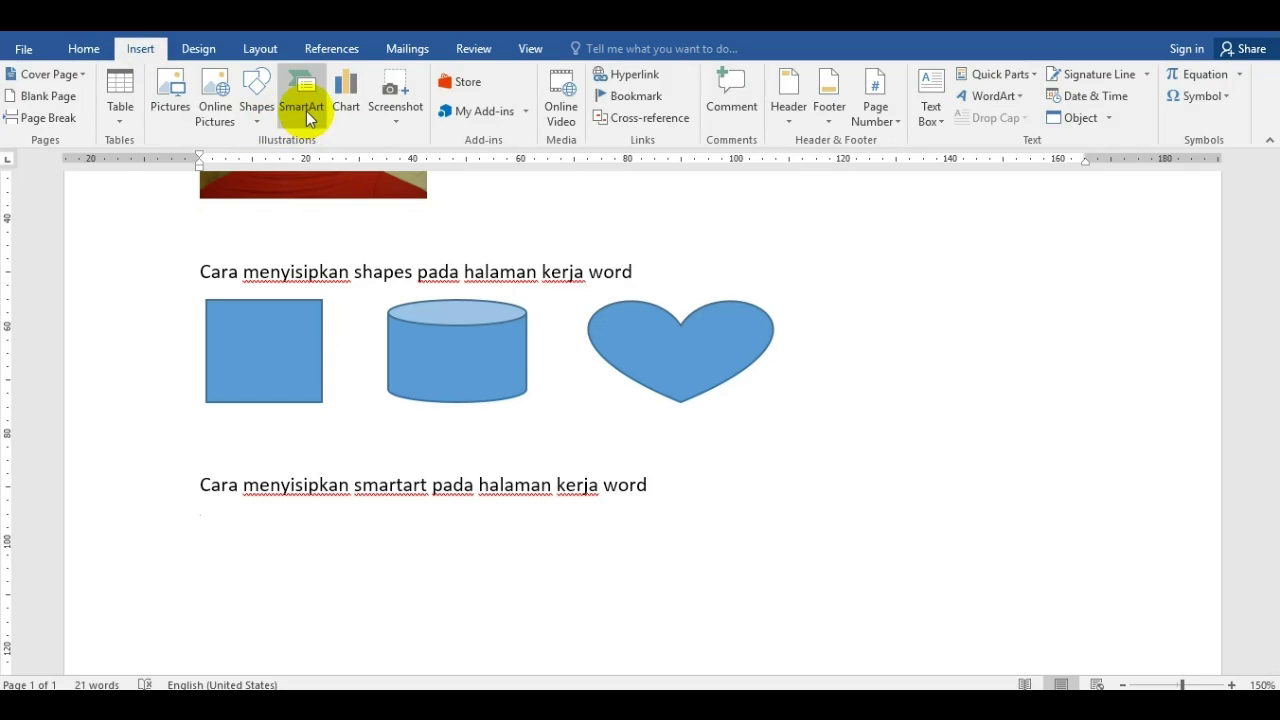
- Insert the Hierarchy SmartArt 'Name and Title Organization Chart' below the smartart heading
click(307, 114)
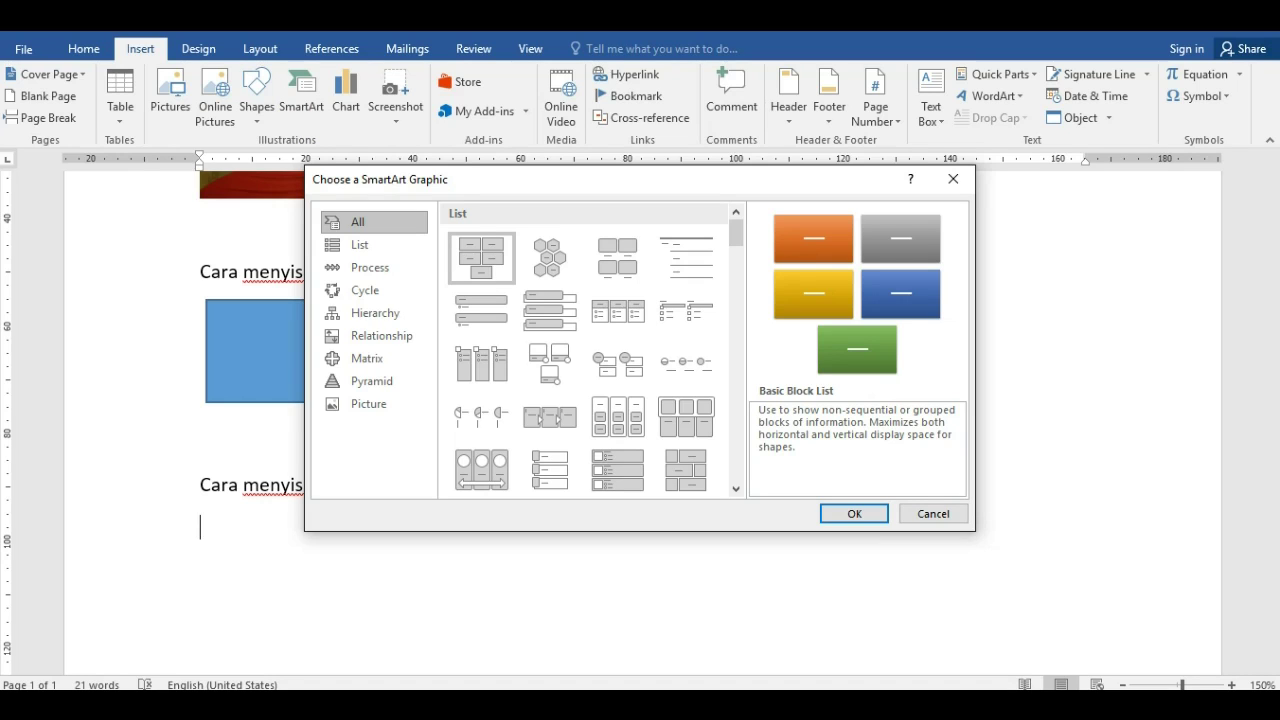
click(402, 312)
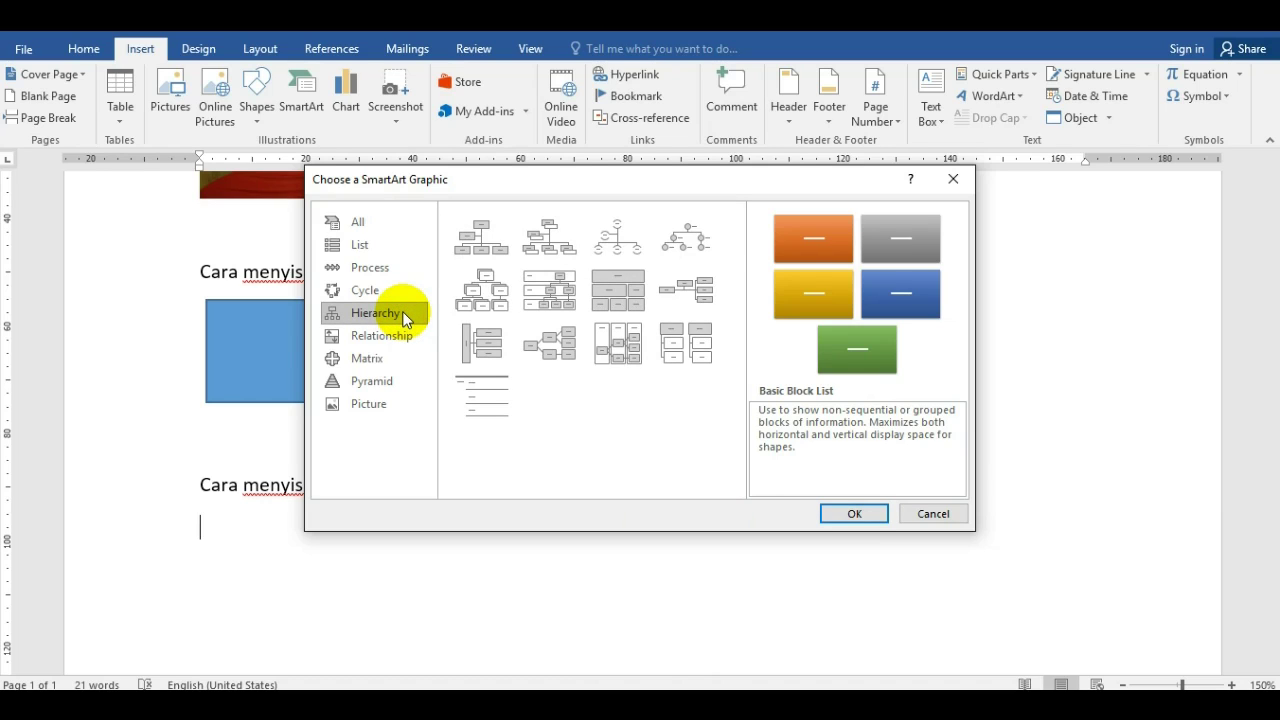
click(546, 243)
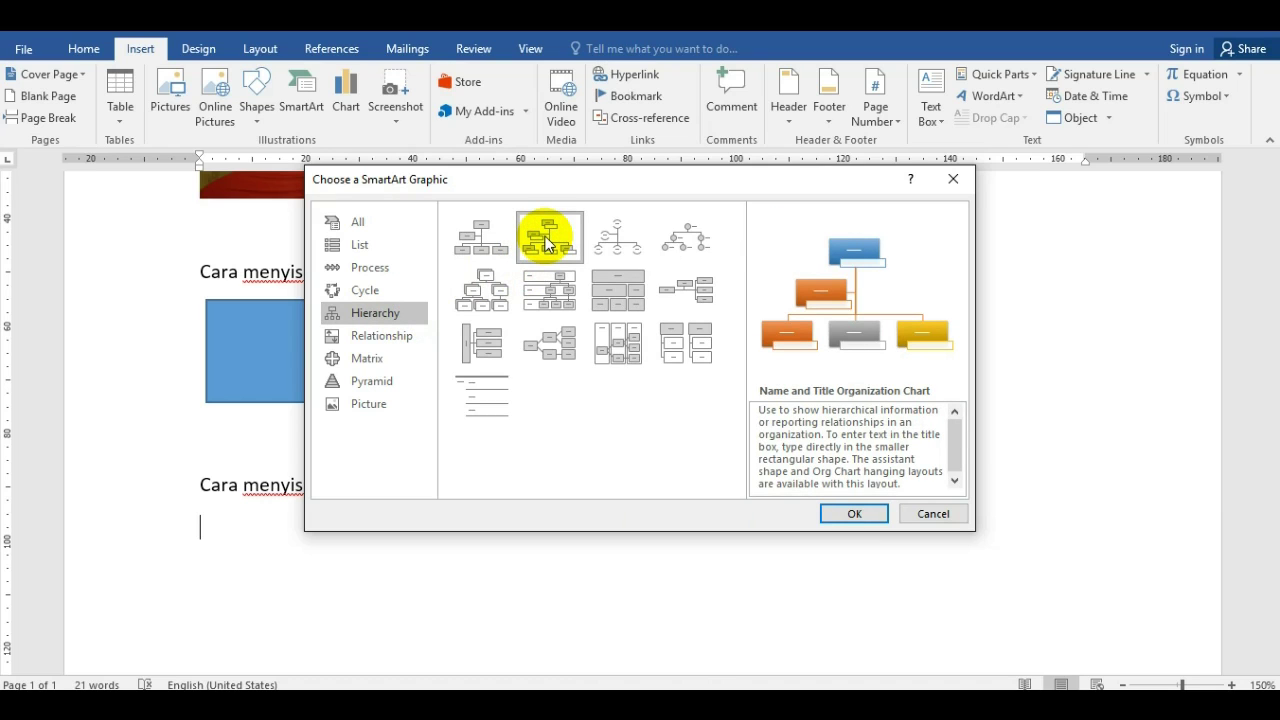
double_click(546, 243)
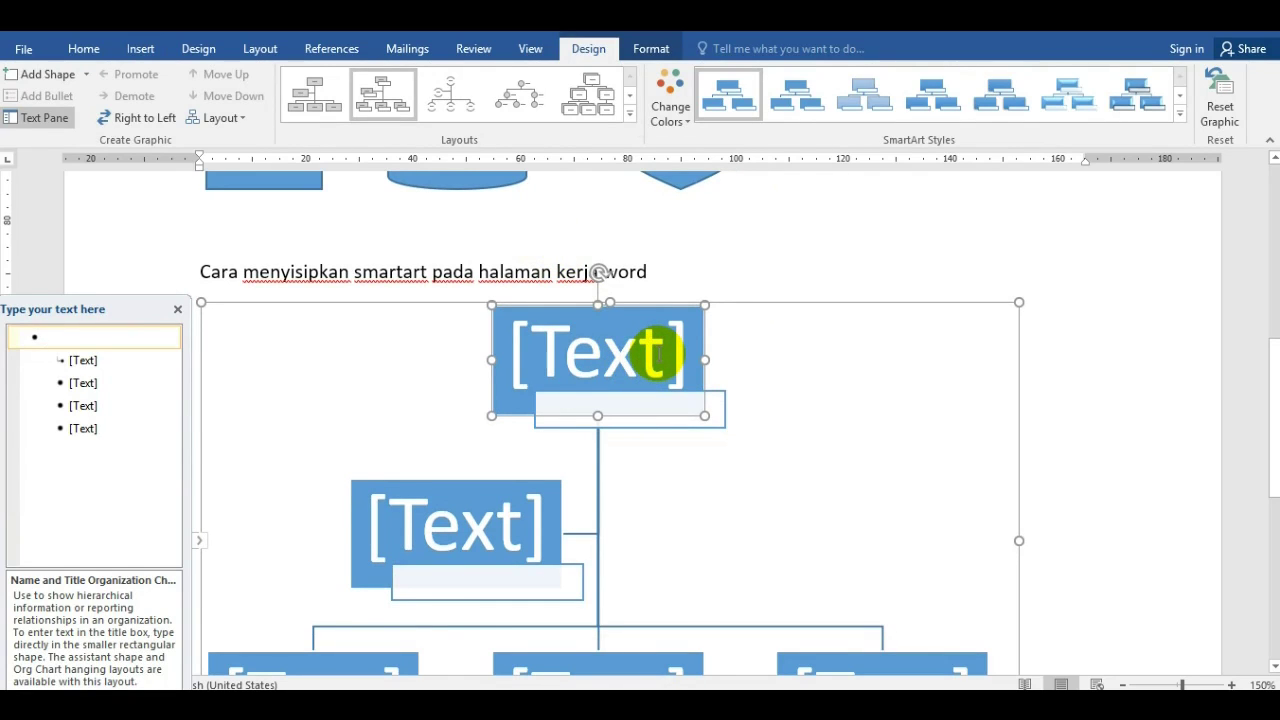
- Label the top org chart box 'Ketua Kelas' and enter a person's name in its name box
click(638, 352)
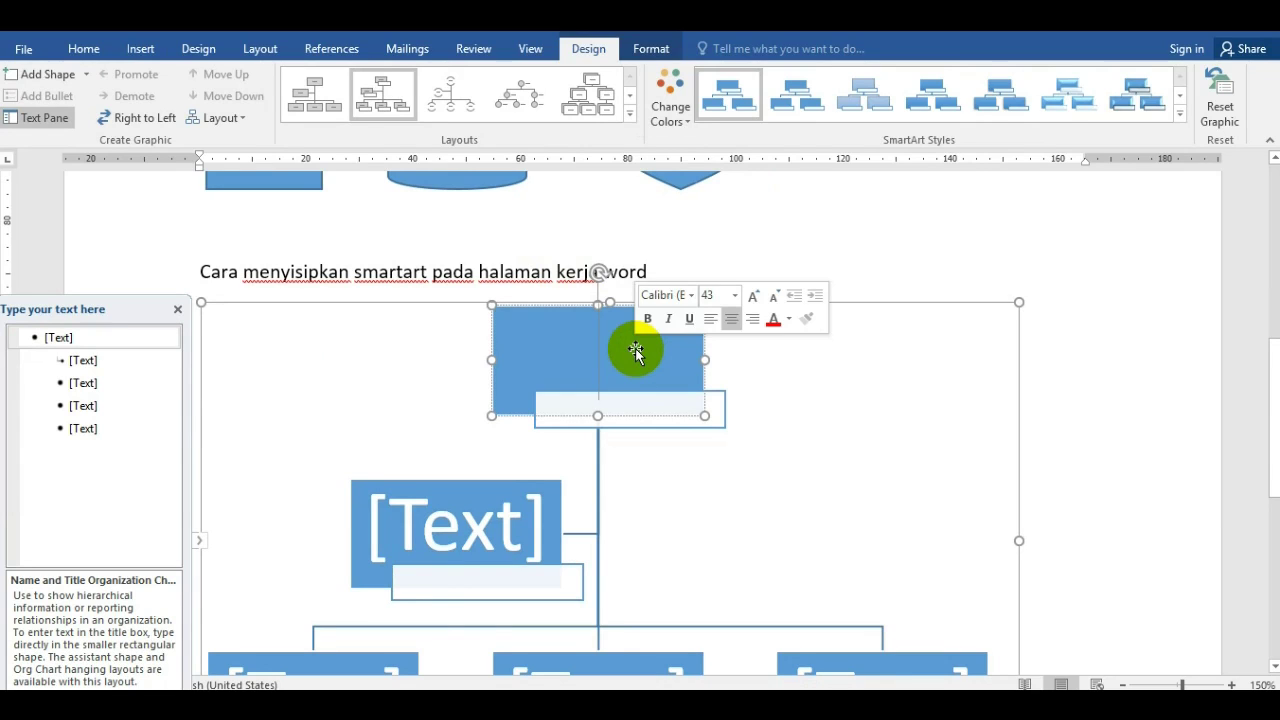
text(Ket)
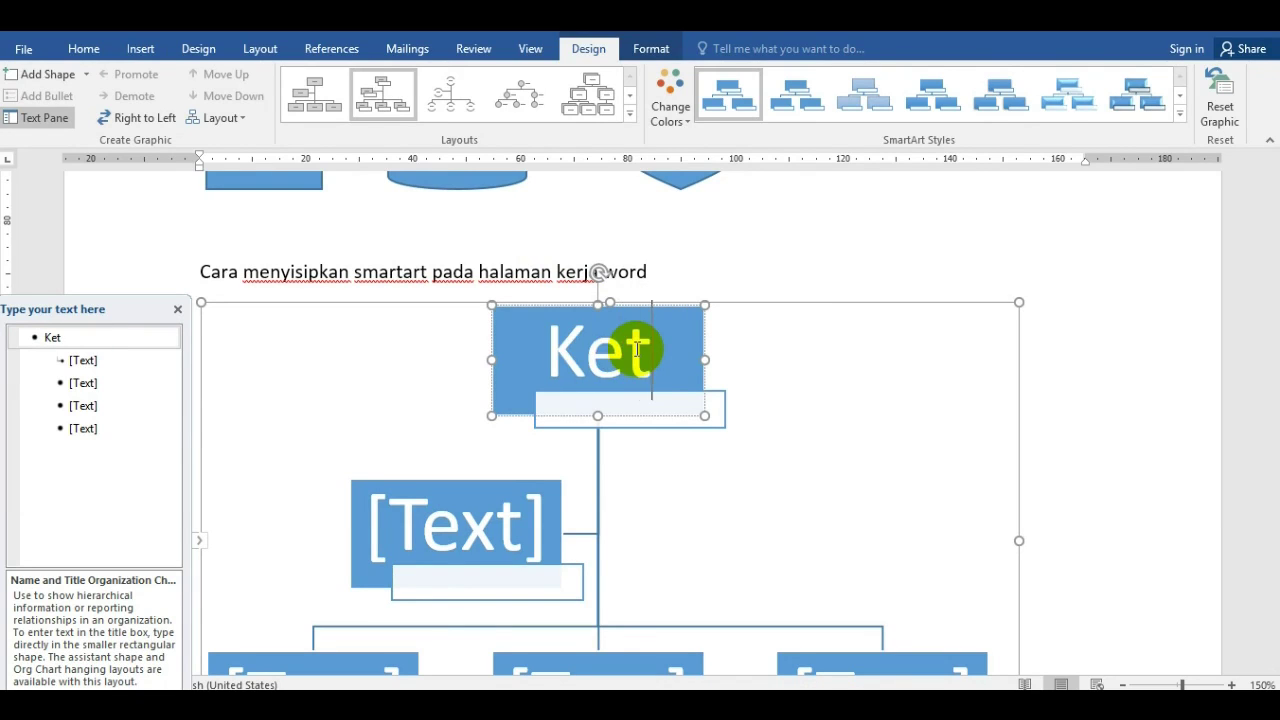
text(ua Ke)
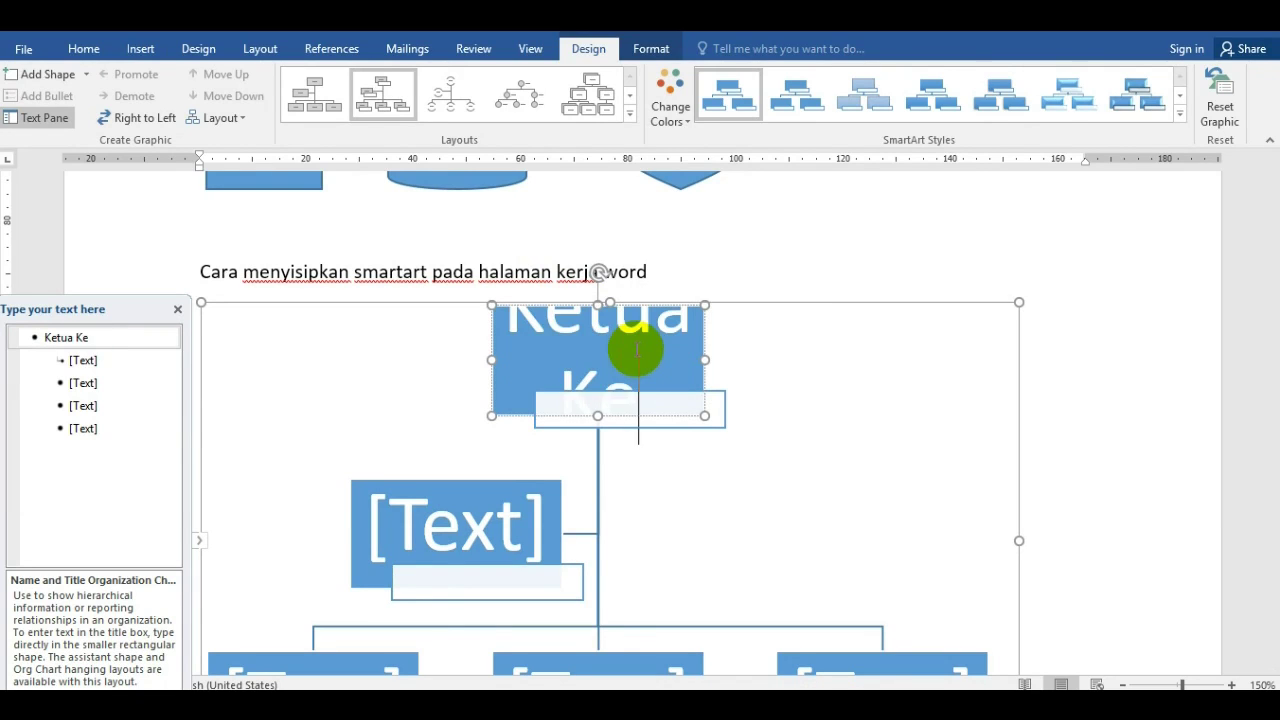
text(las)
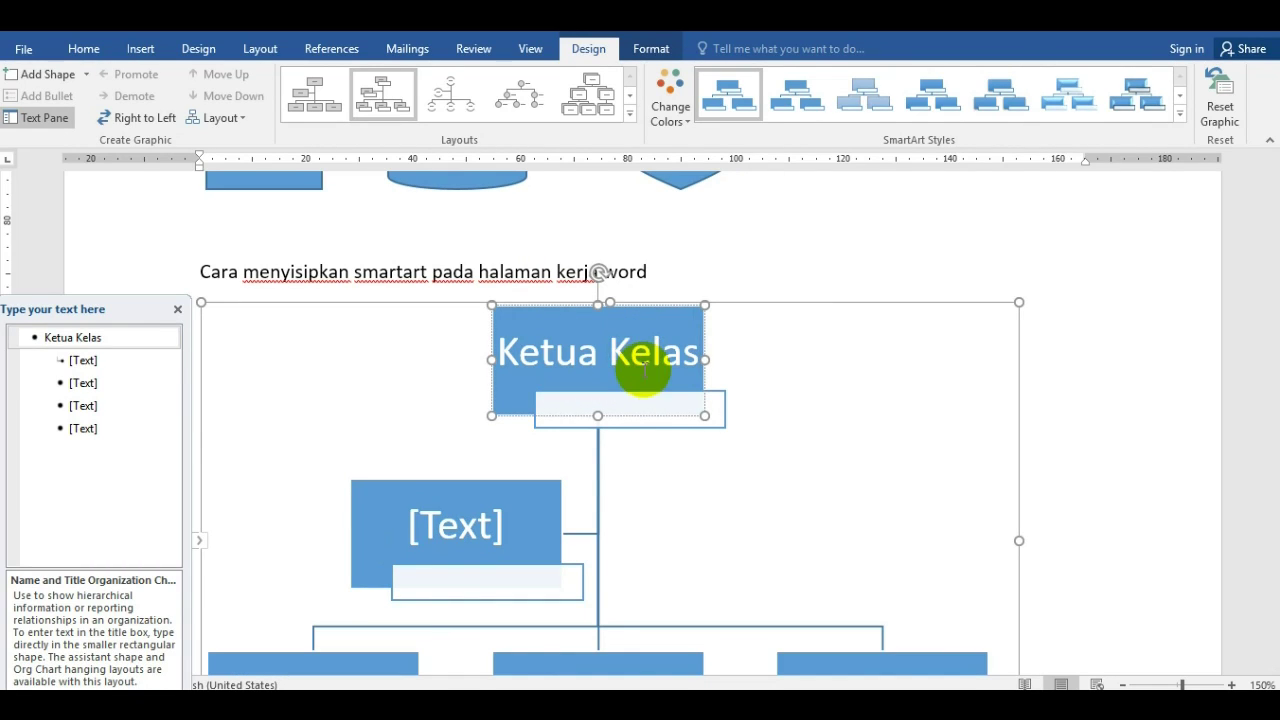
click(647, 408)
click(649, 408)
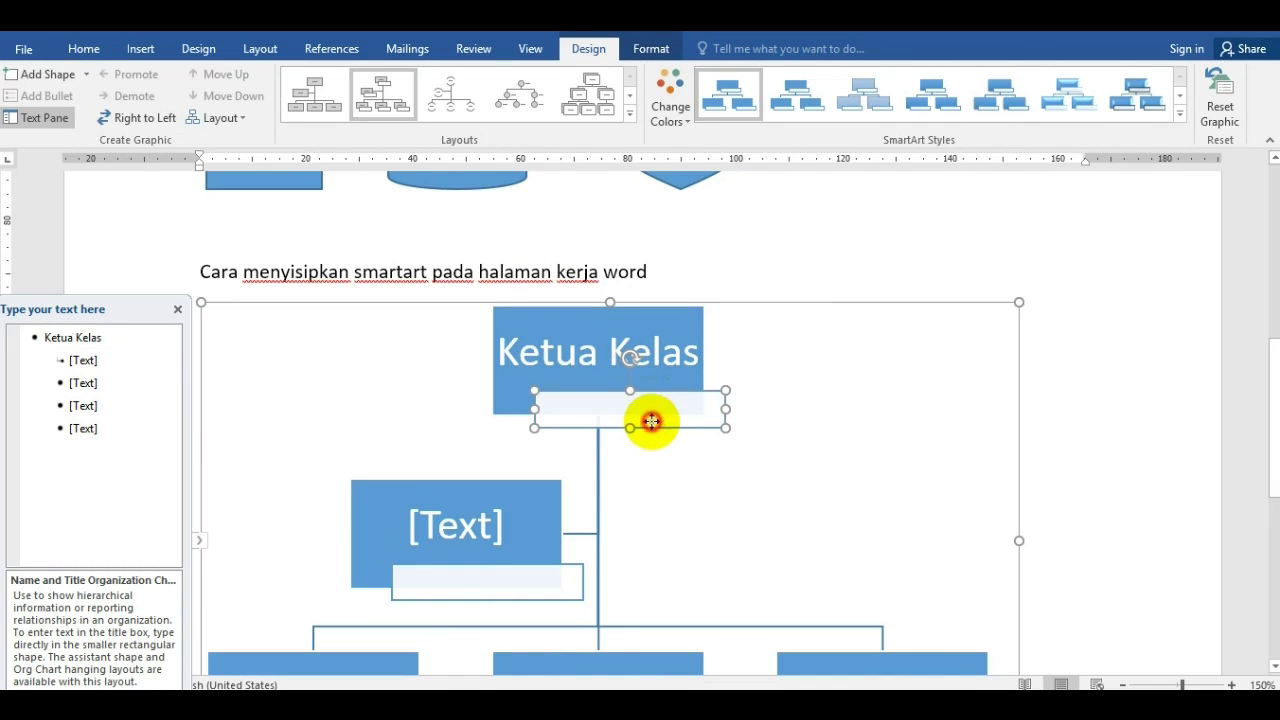
click(652, 408)
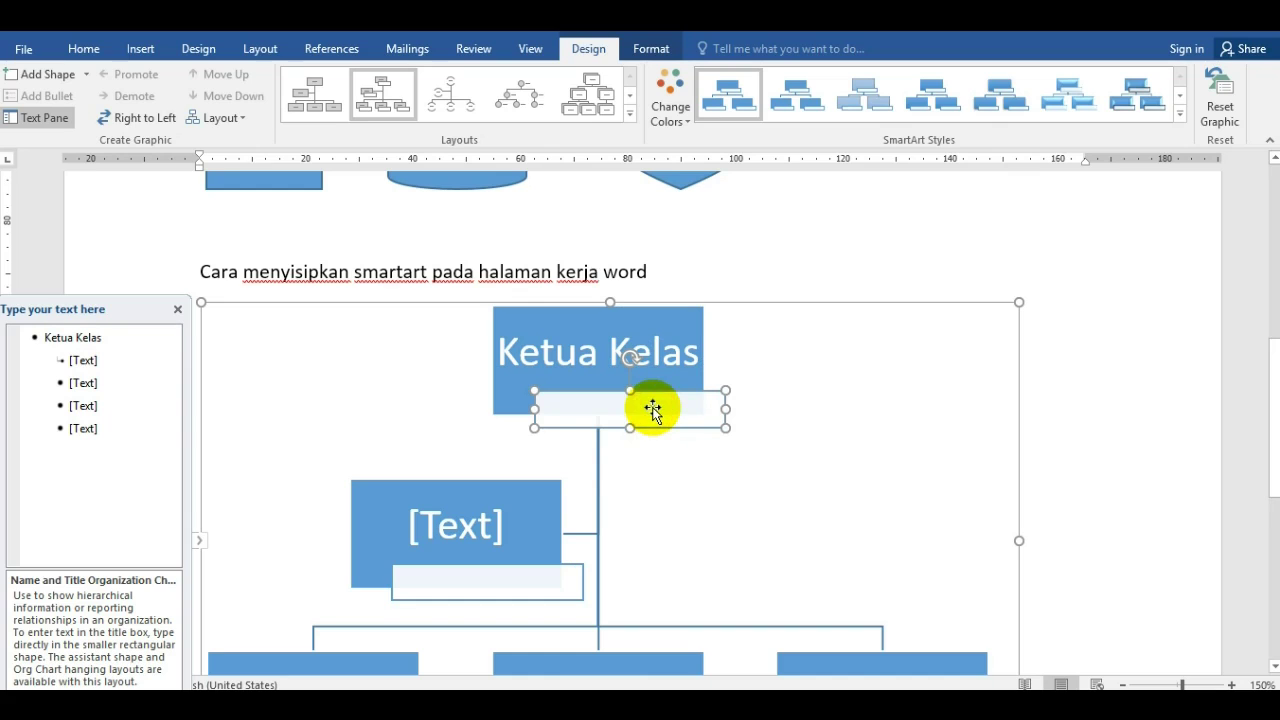
right_click(652, 408)
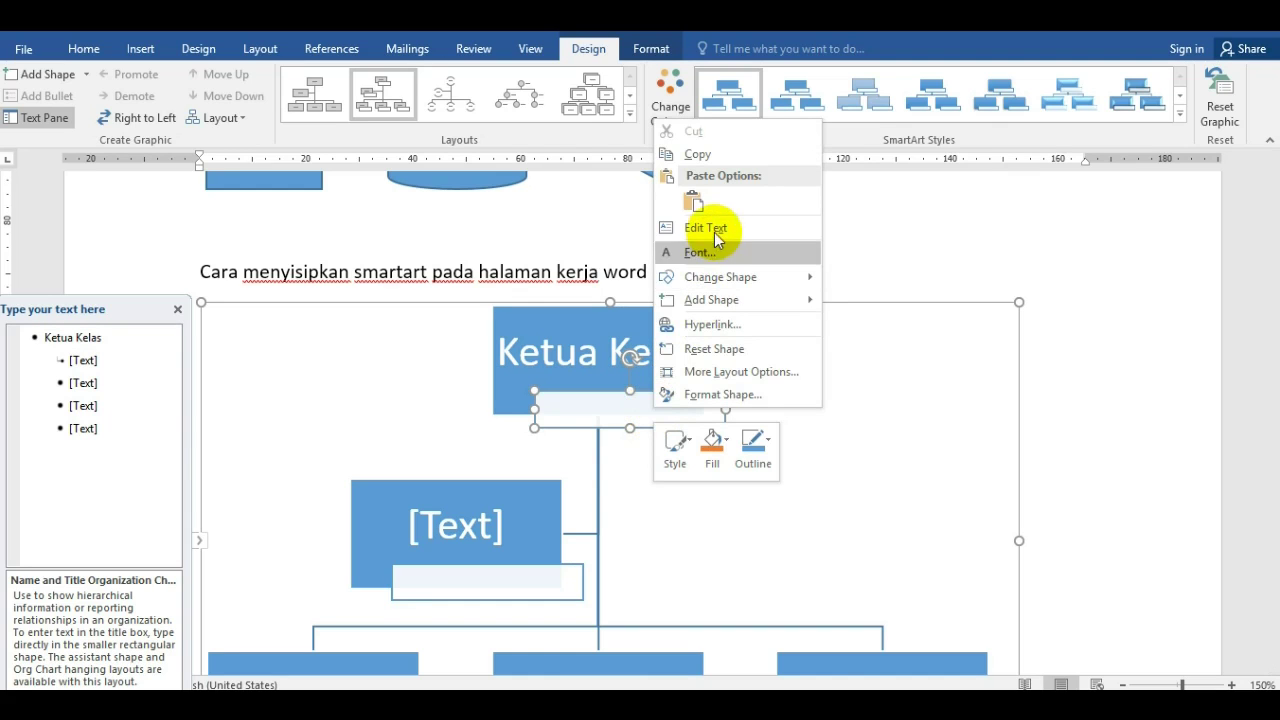
click(716, 229)
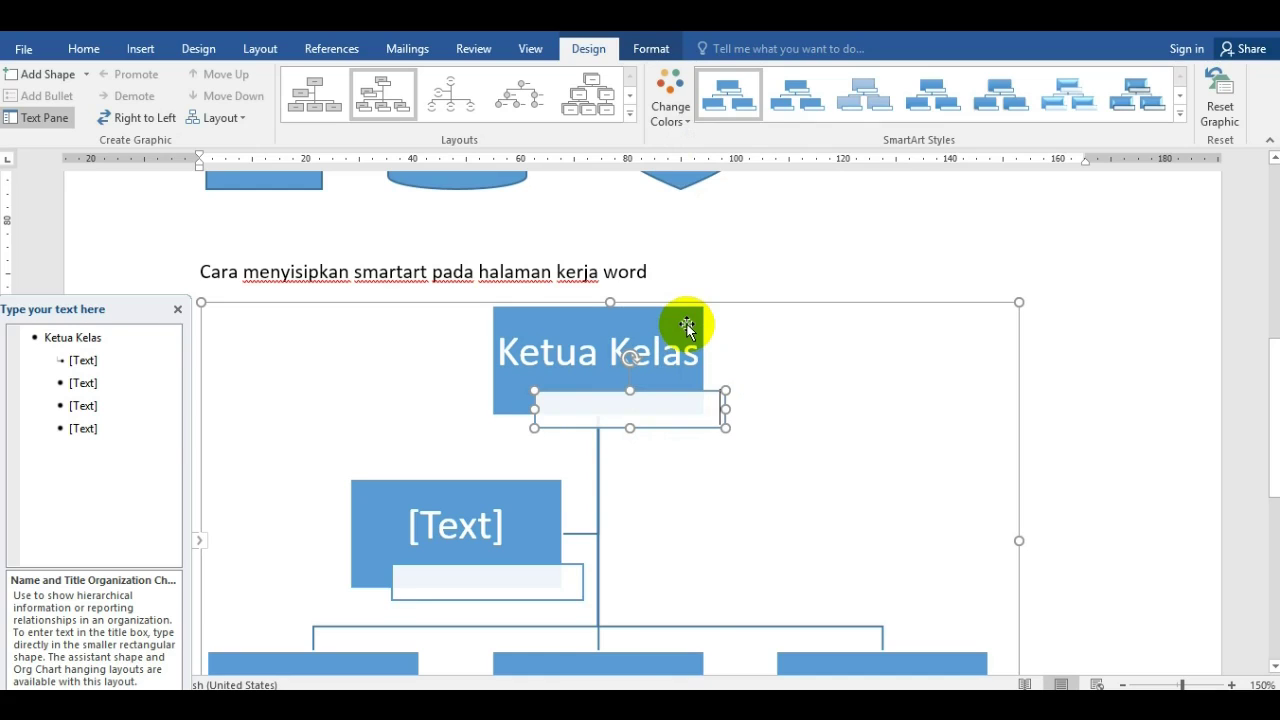
text(ABCDEF)
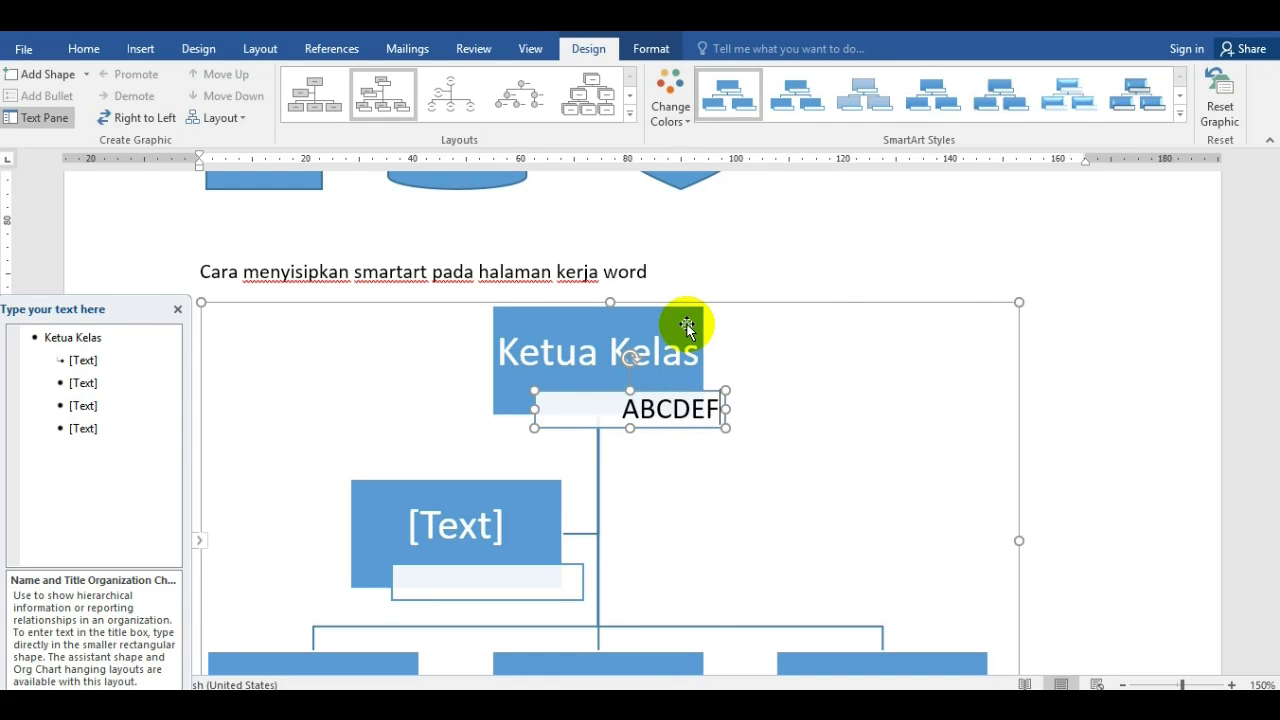
key(BackSpace)
key(BackSpace)
key(BackSpace)
key(BackSpace)
key(BackSpace)
key(BackSpace)
text(Budi)
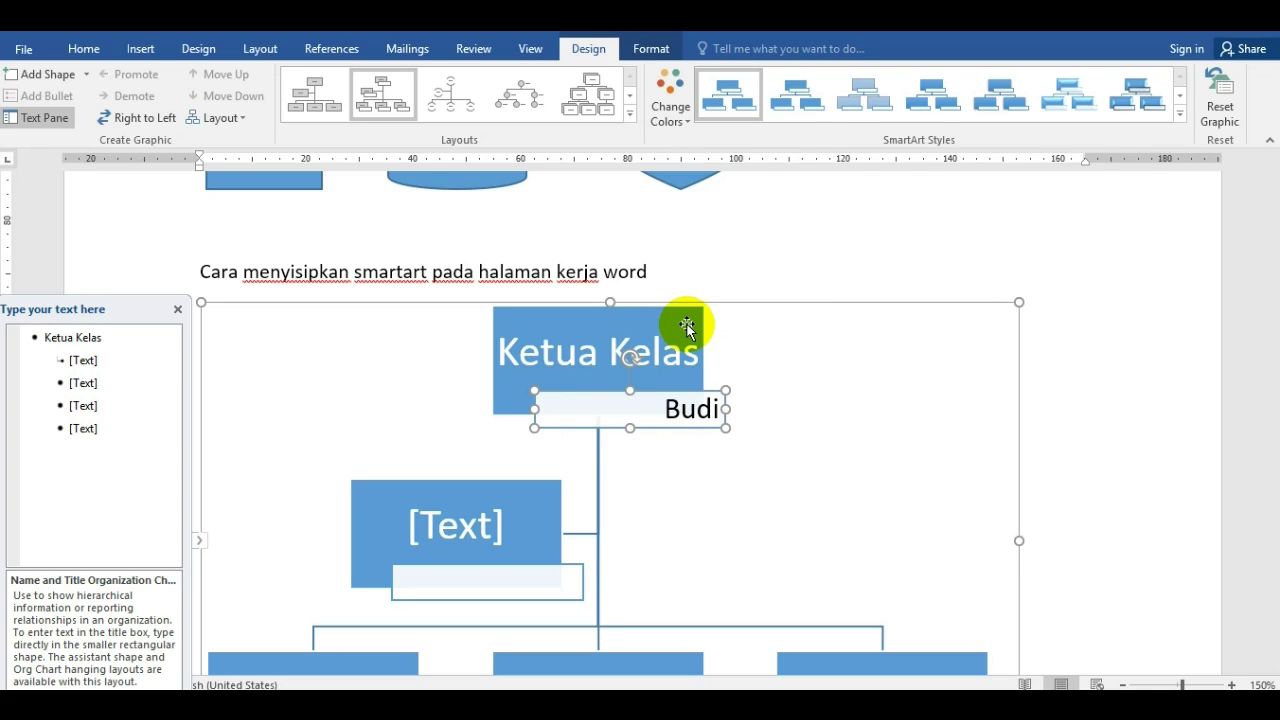
- Label the left second-level box 'Wakil' and enter a person's name in the box beneath it
click(514, 506)
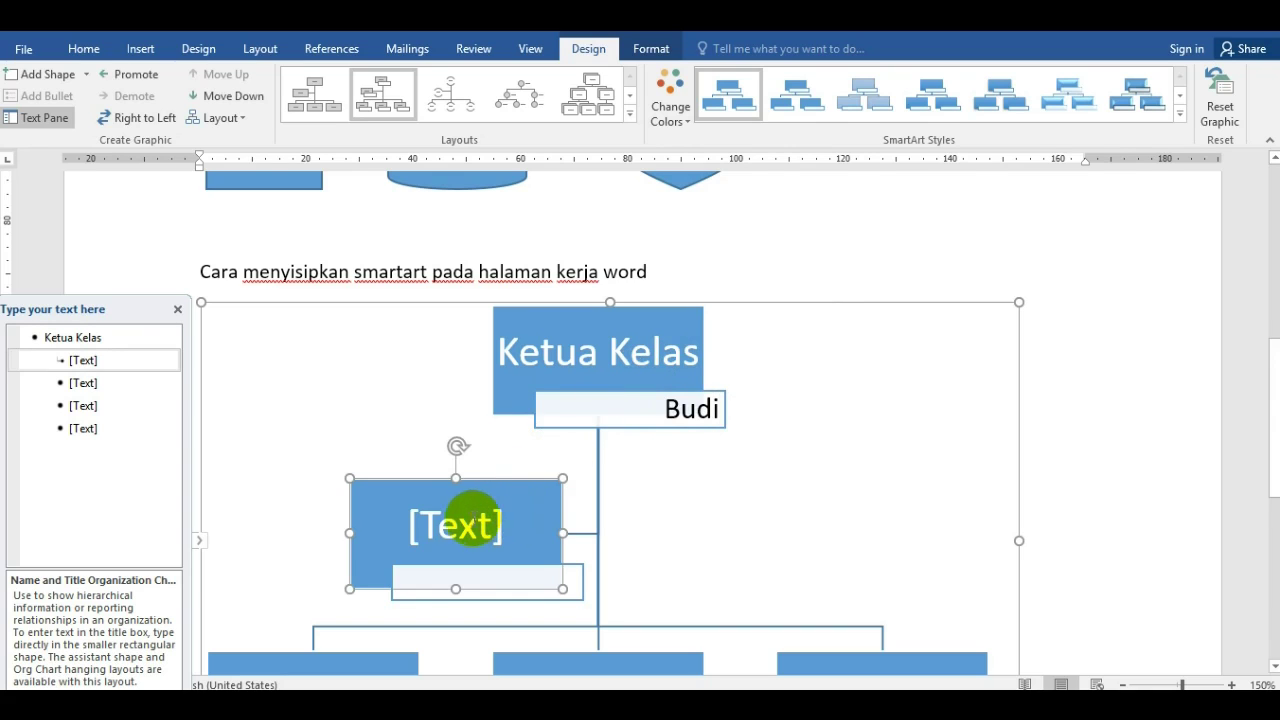
click(474, 515)
click(475, 514)
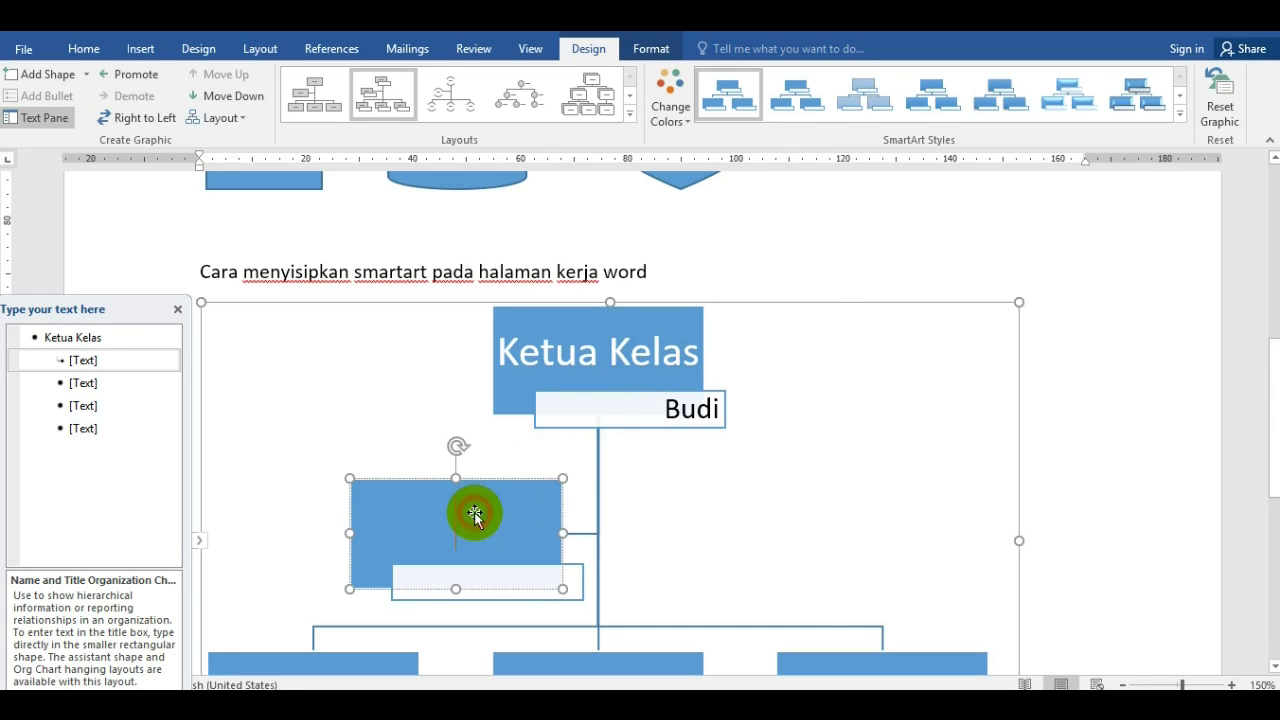
text(Wakil)
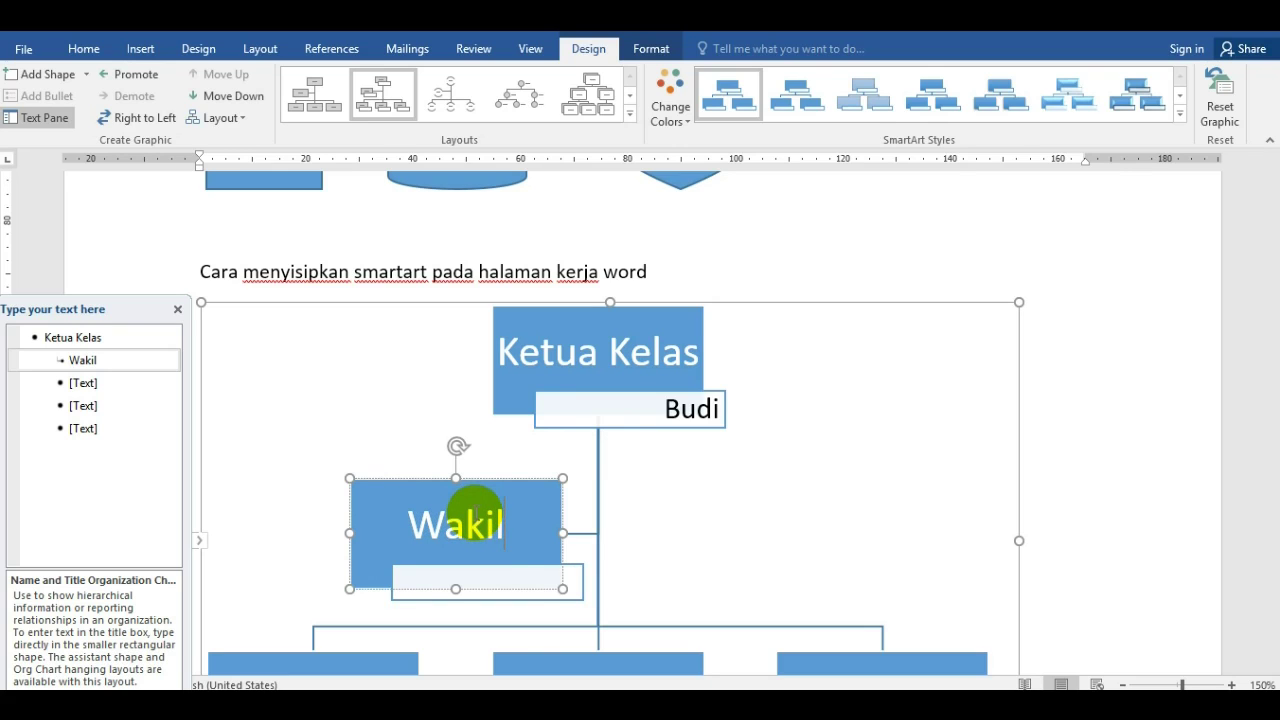
click(505, 578)
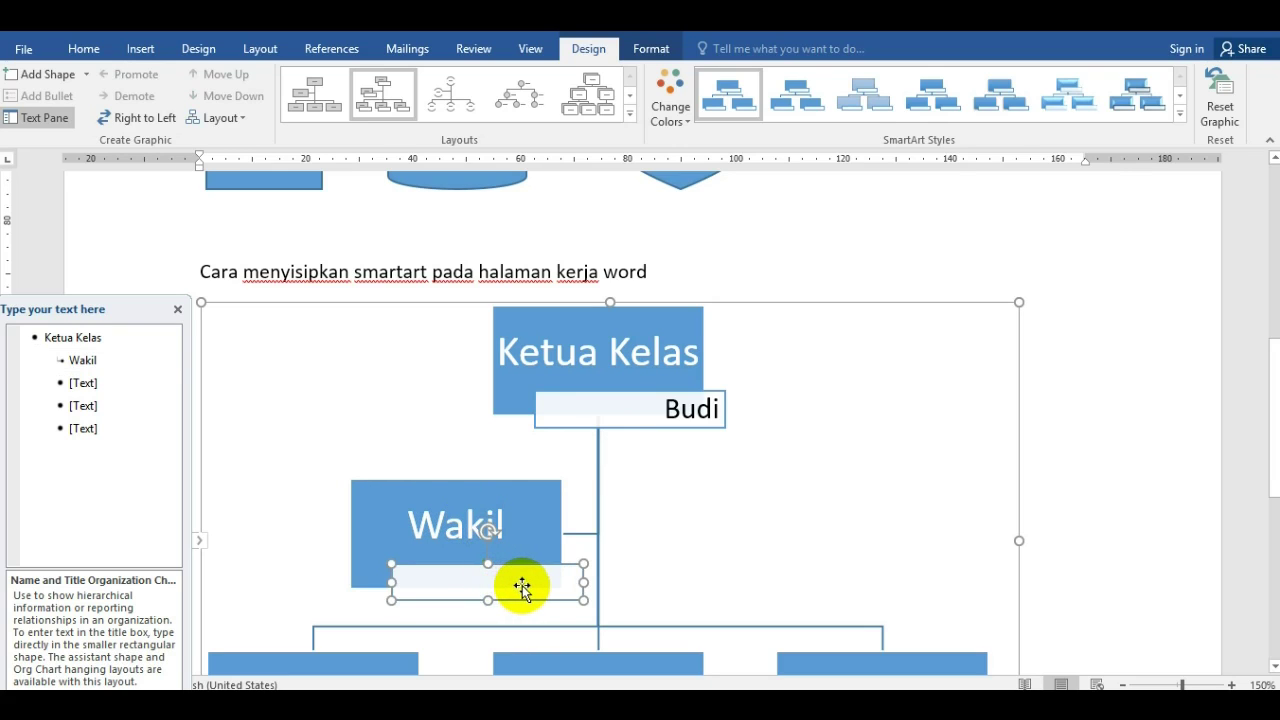
right_click(525, 585)
click(612, 410)
text(Tono)
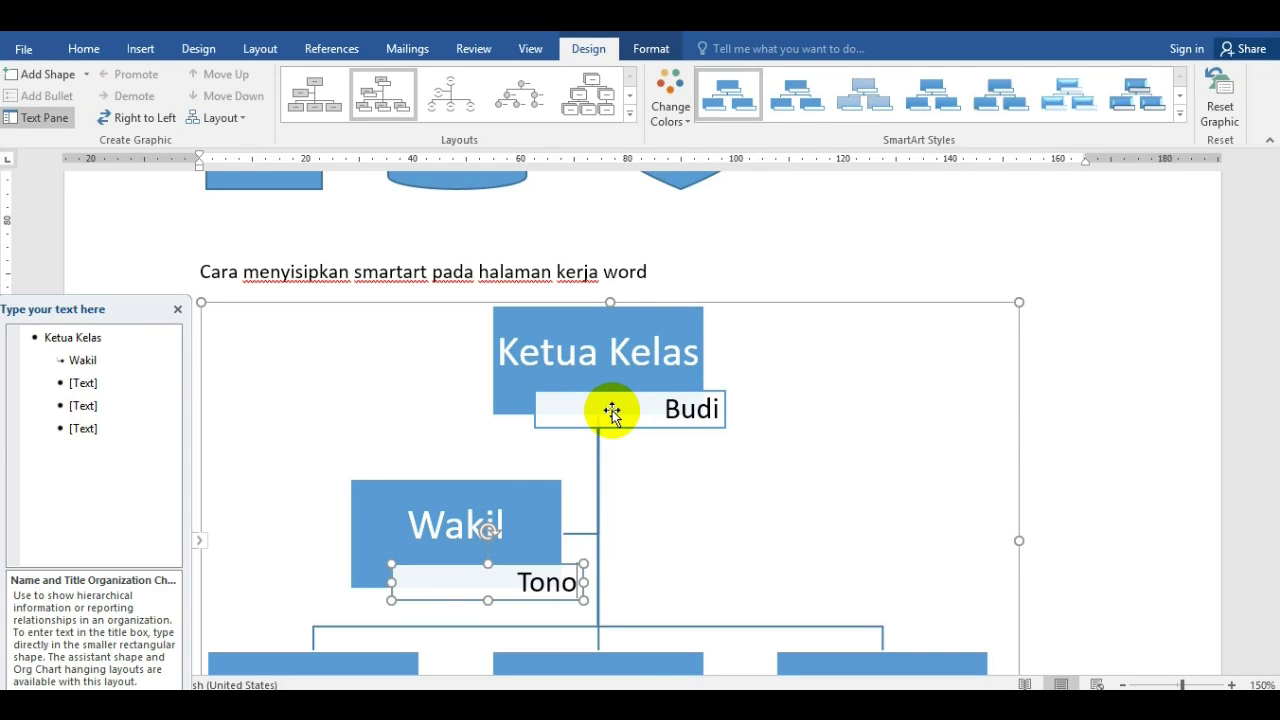
click(636, 512)
- Label the bottom-left box 'Bendahara' and enter a person's name beneath it
scroll(636, 510, down, 5)
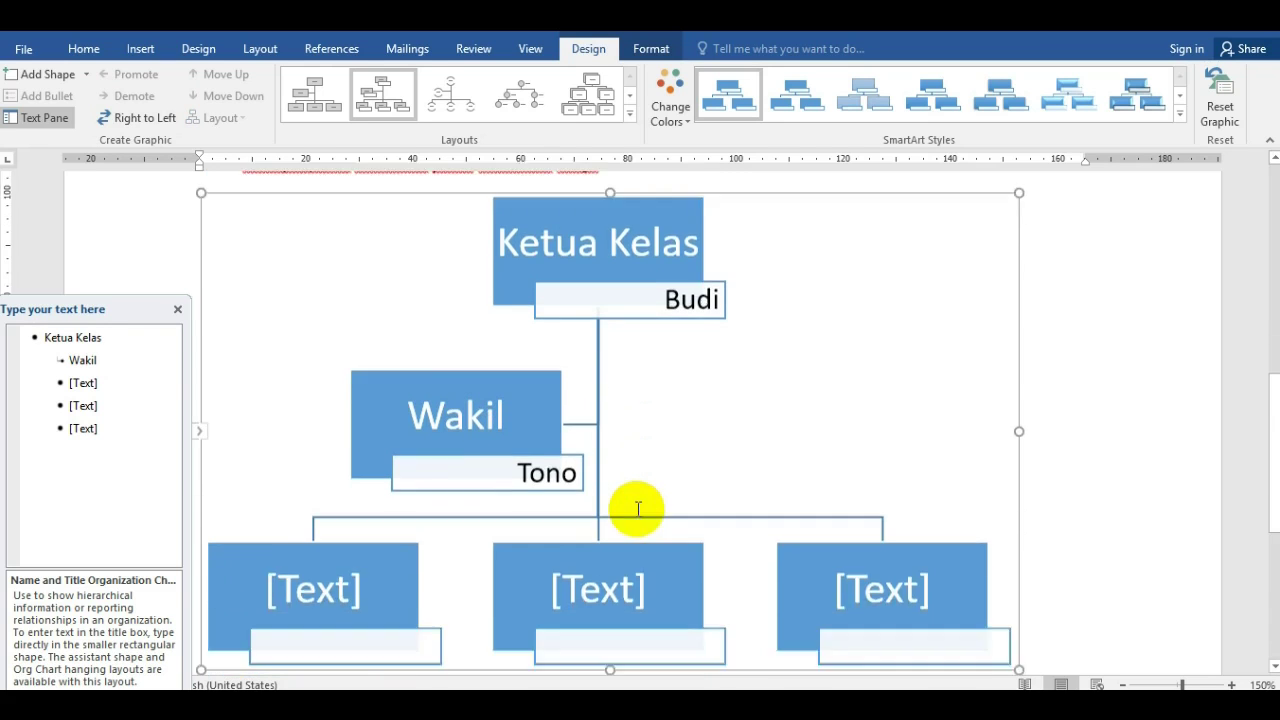
click(379, 489)
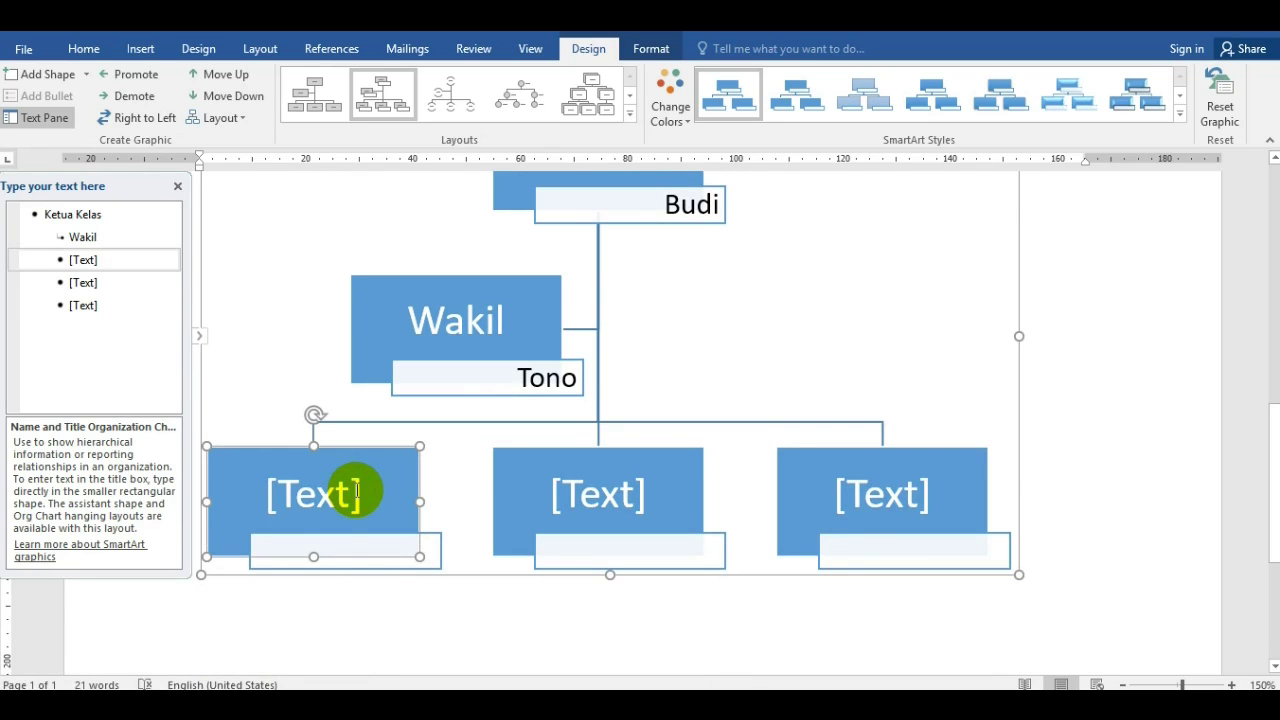
click(356, 490)
text(Bendahara)
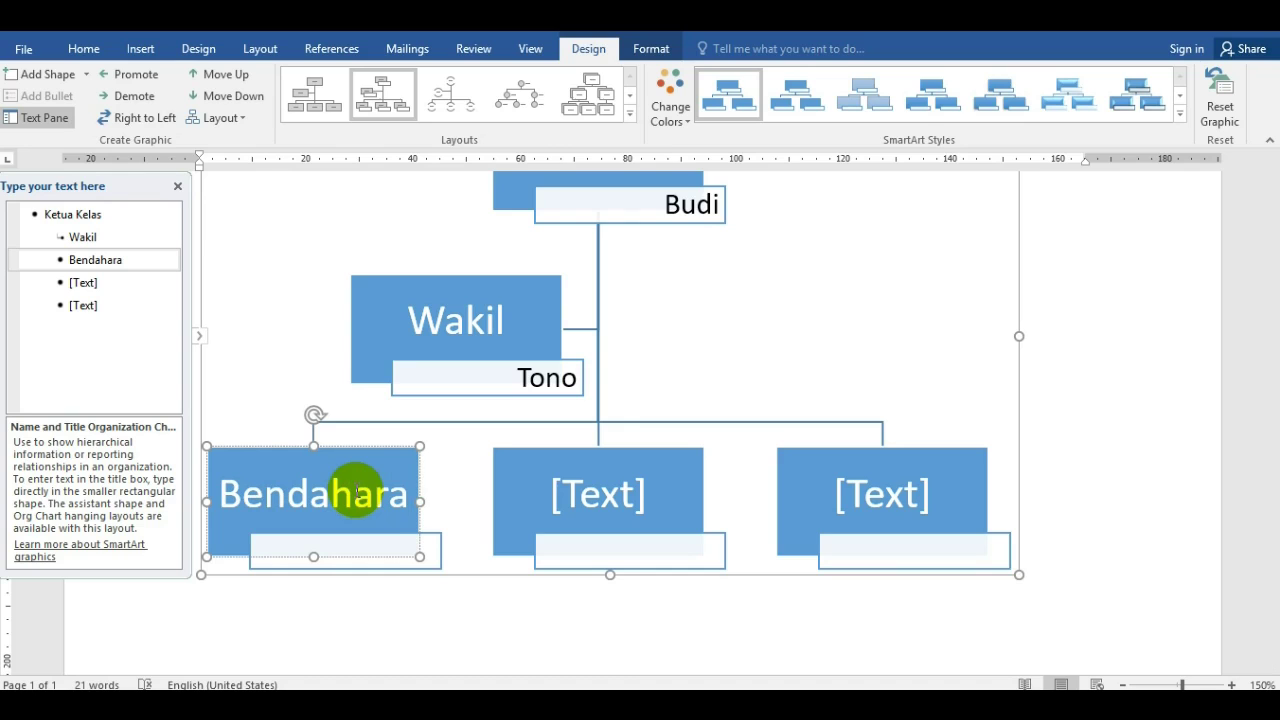
click(375, 548)
right_click(376, 549)
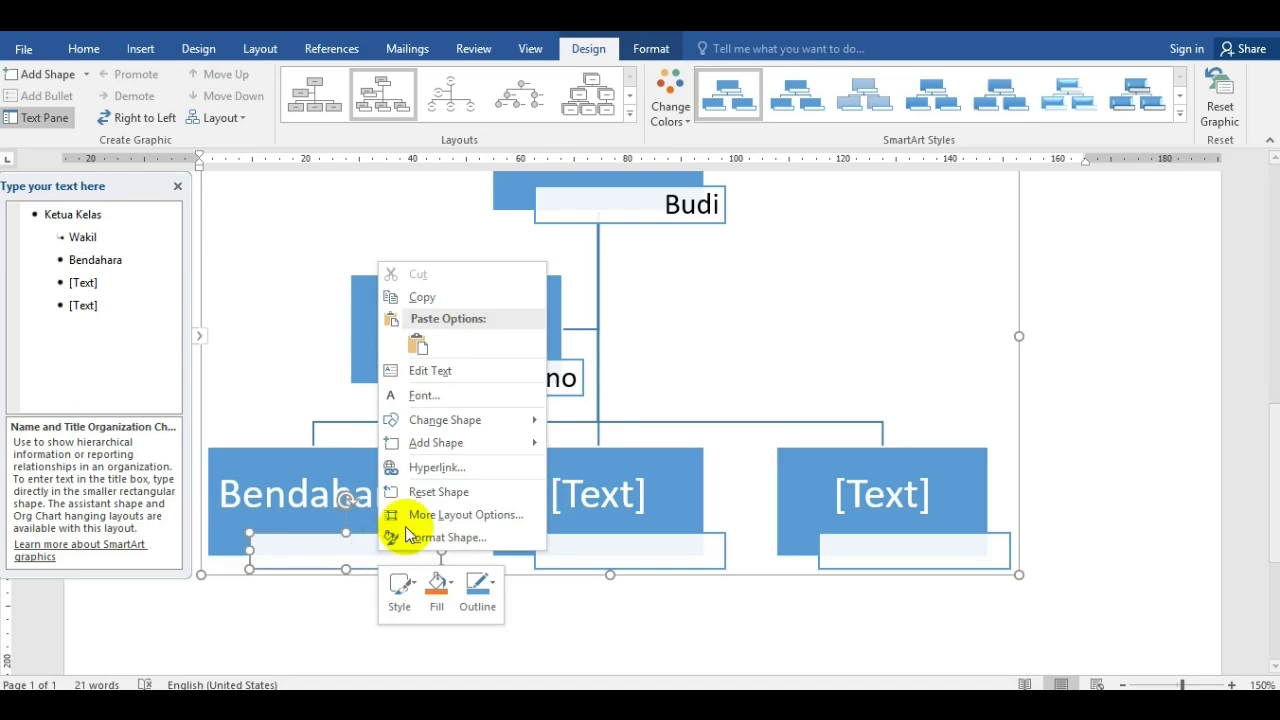
click(429, 371)
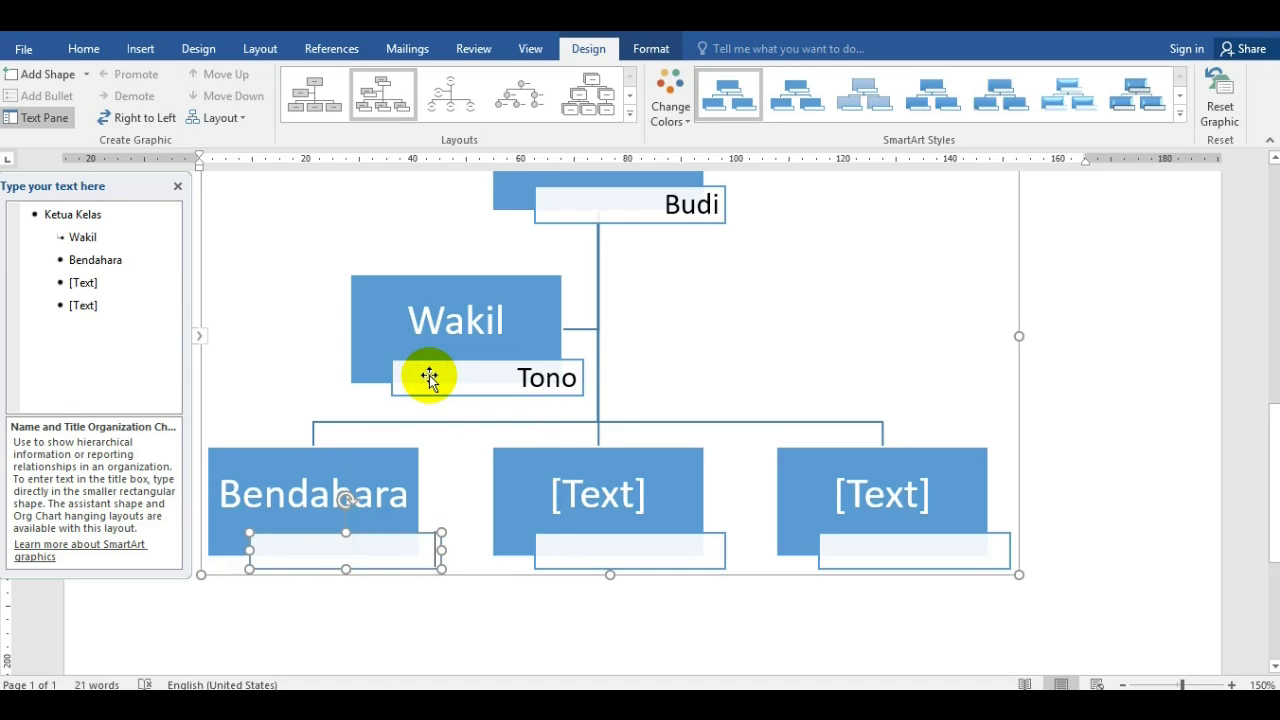
text(Susi)
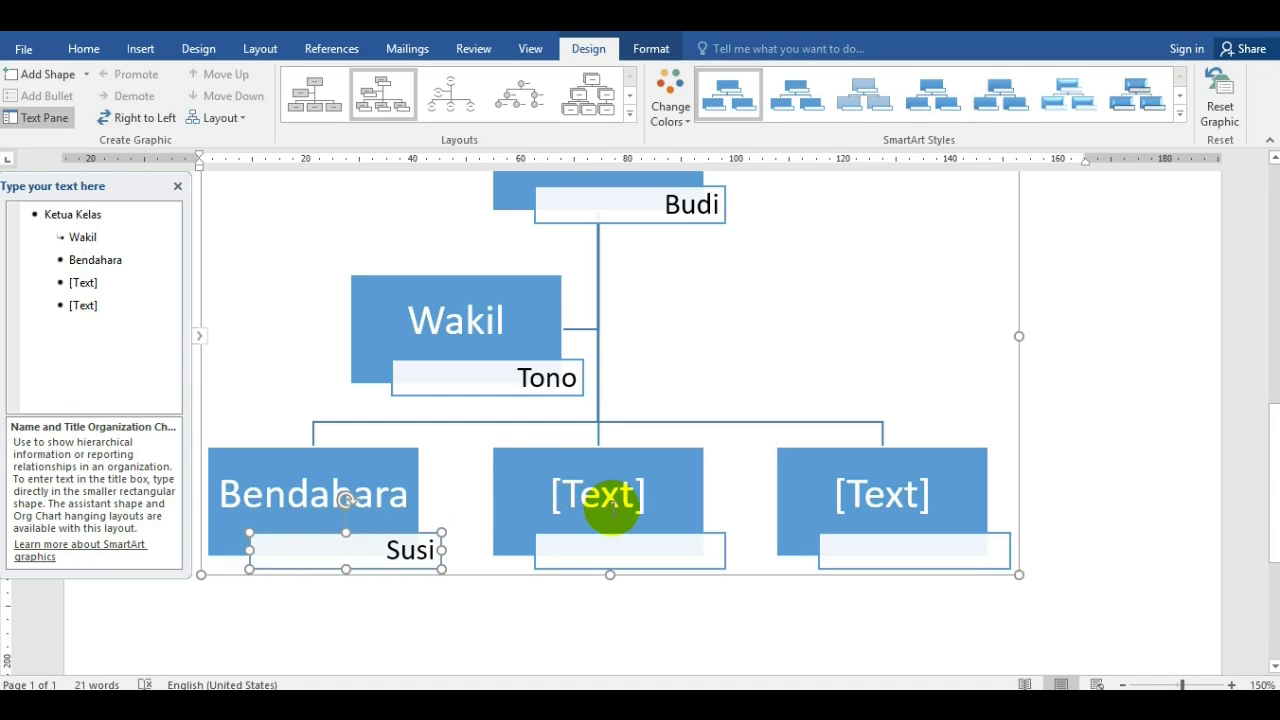
- Label the middle bottom box 'Sekretaris' and enter a person's name beneath it
click(610, 505)
text(Sekretaris)
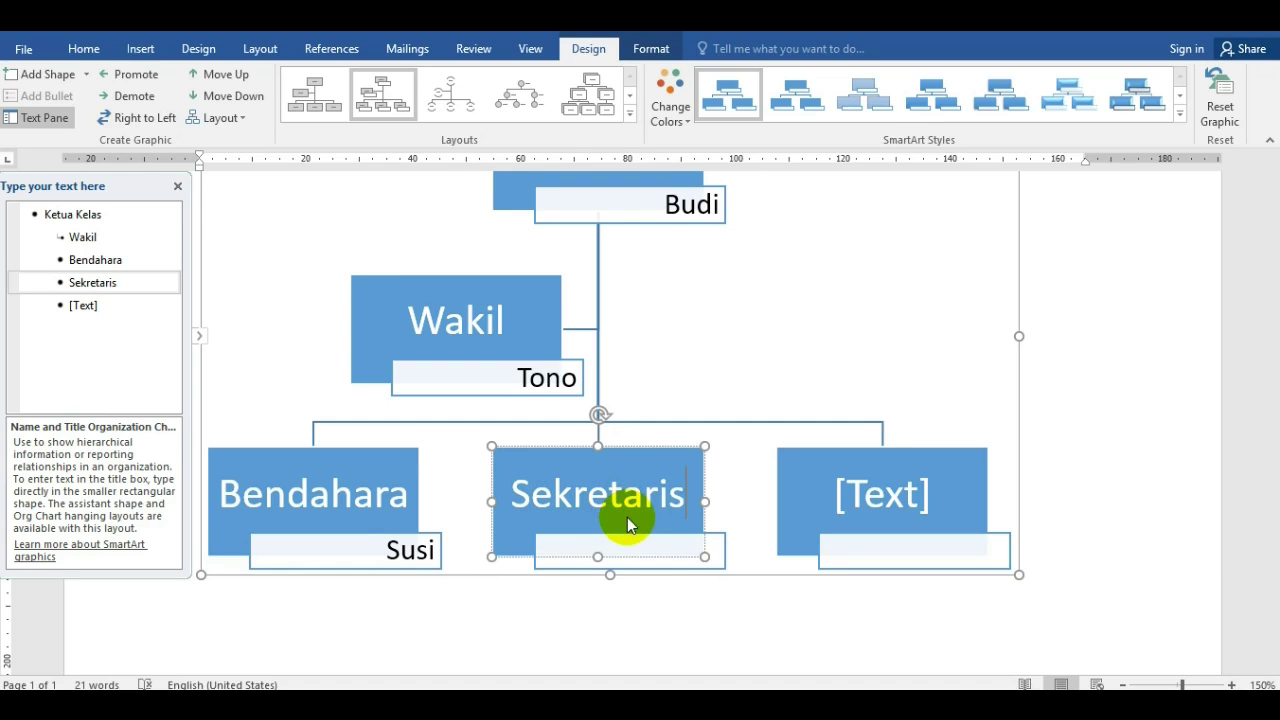
click(650, 550)
right_click(650, 550)
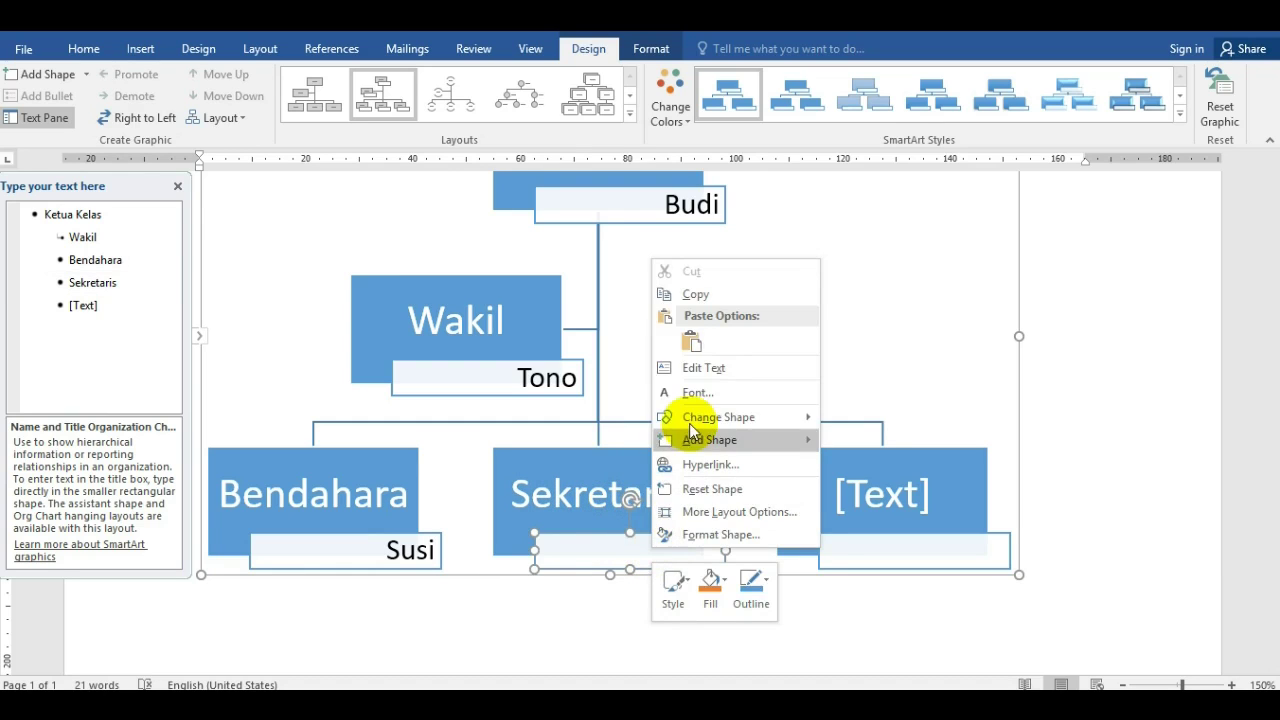
click(709, 369)
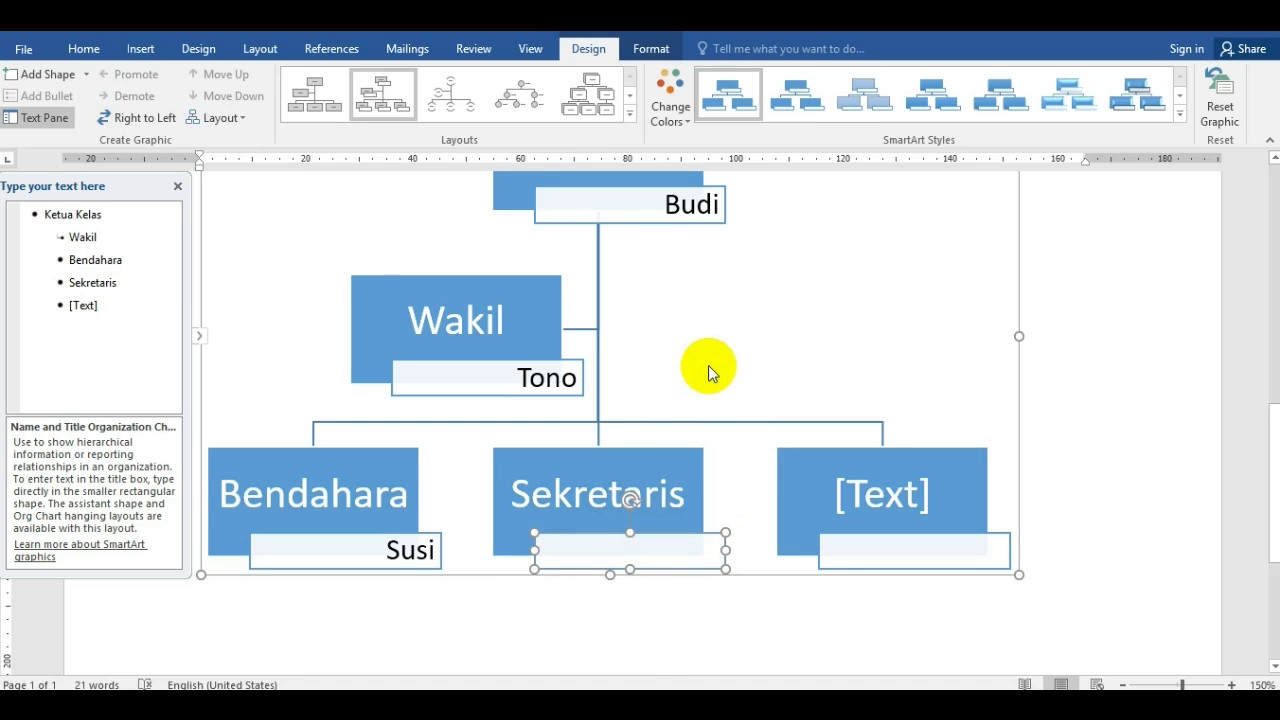
text(Siva)
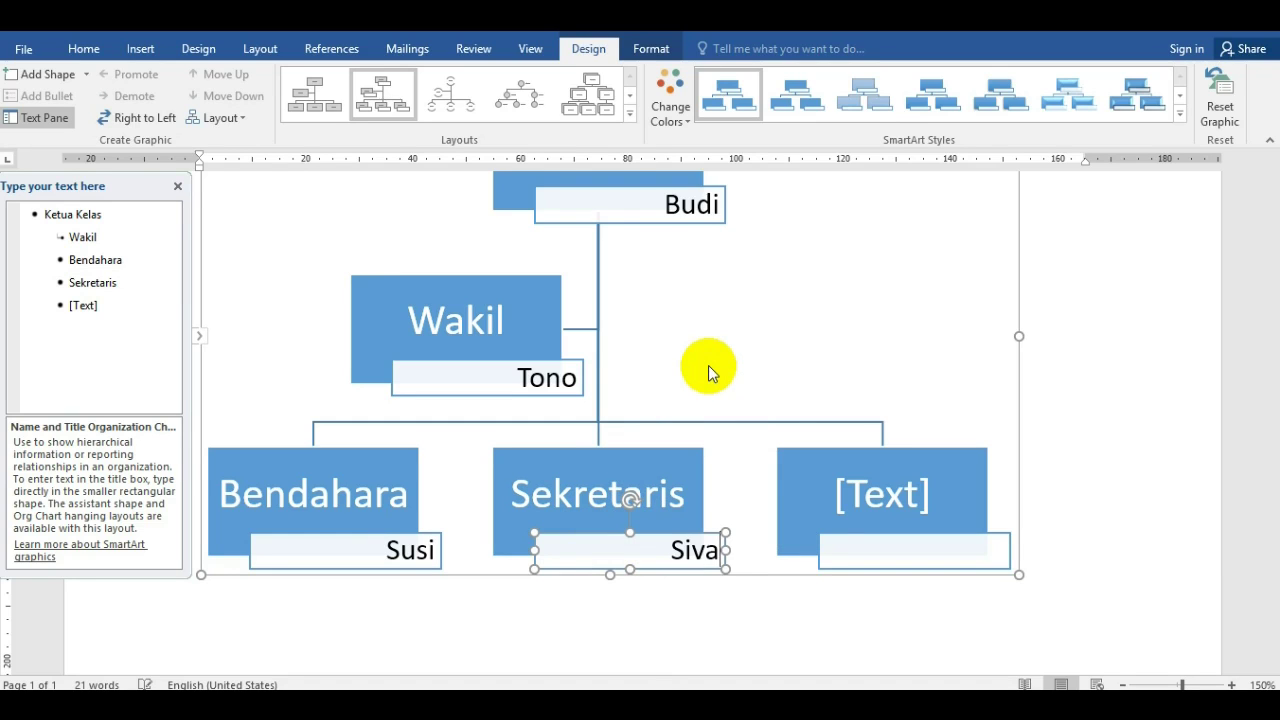
- Label the bottom-right box 'S. Keamanan', widen it to one line, and add a name beneath
click(891, 482)
text(S.)
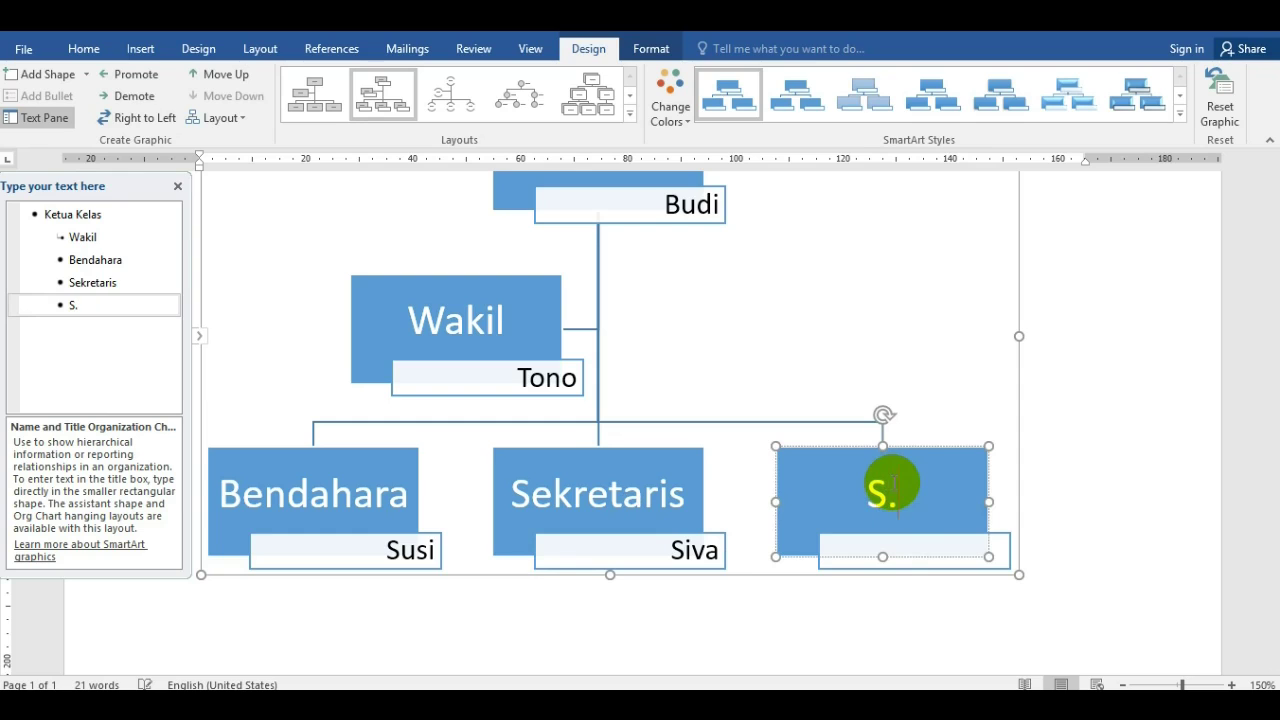
text( Keamanan)
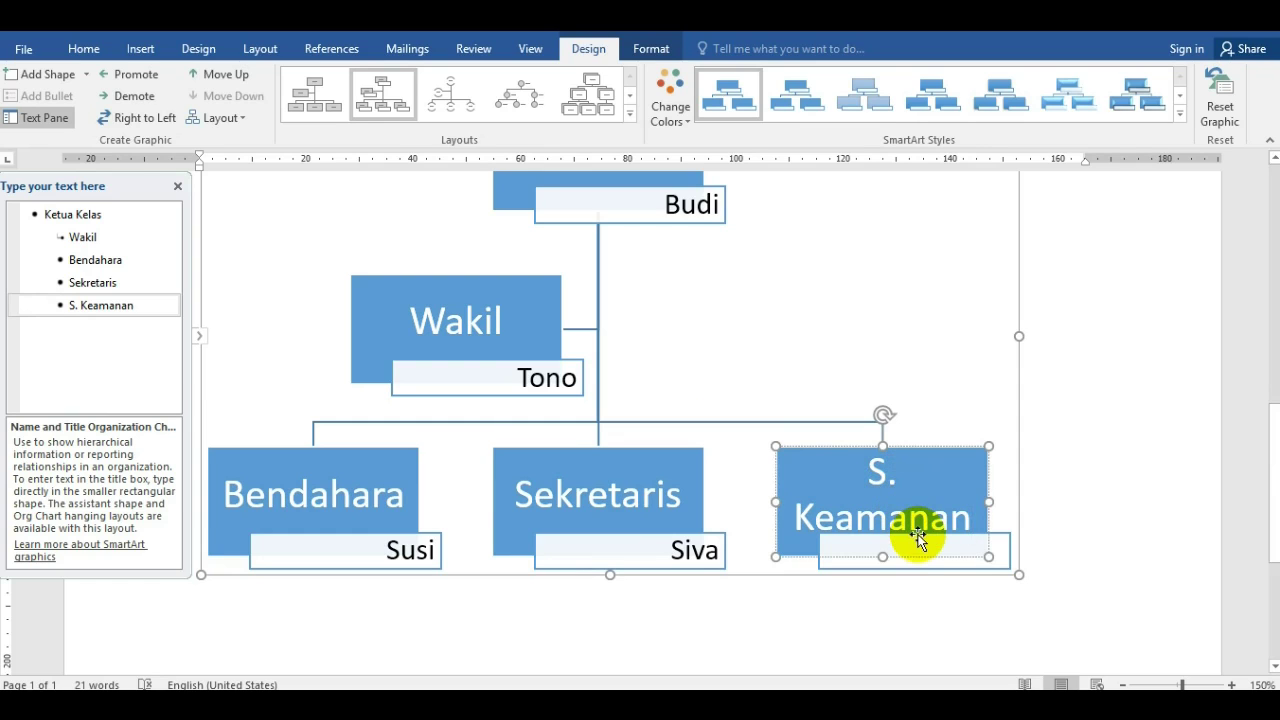
drag(990, 500, 1004, 500)
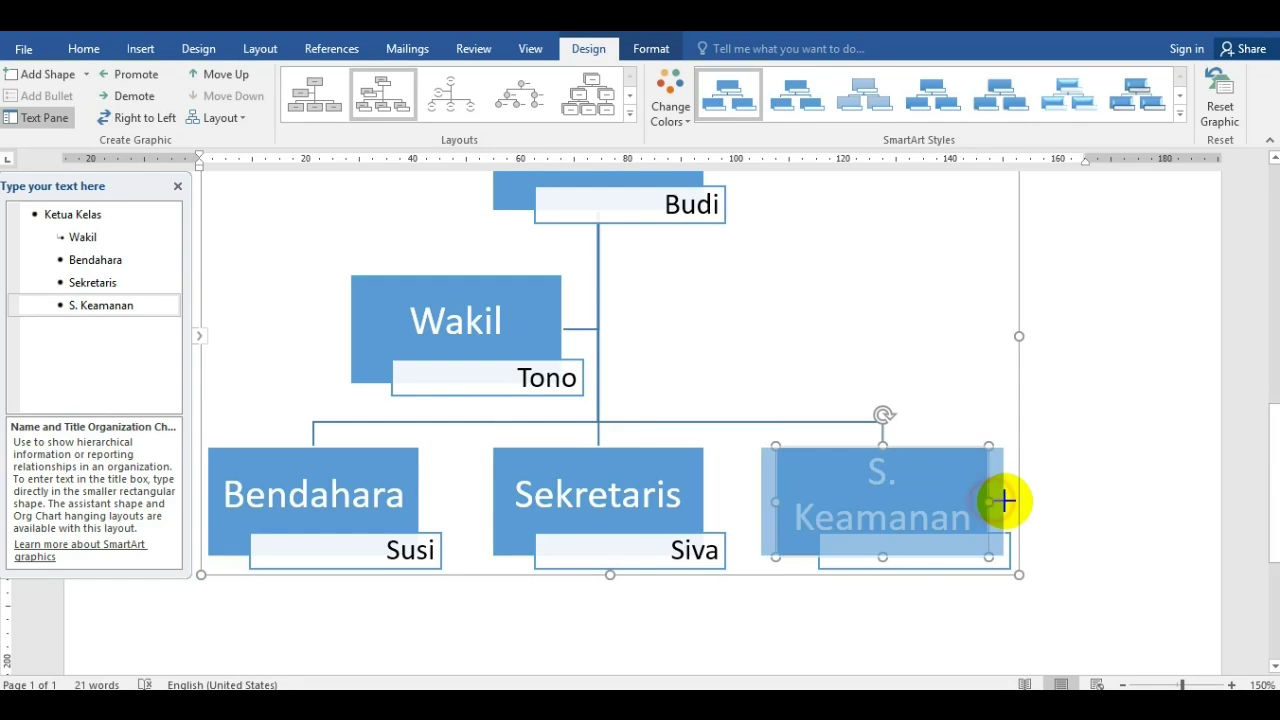
click(946, 545)
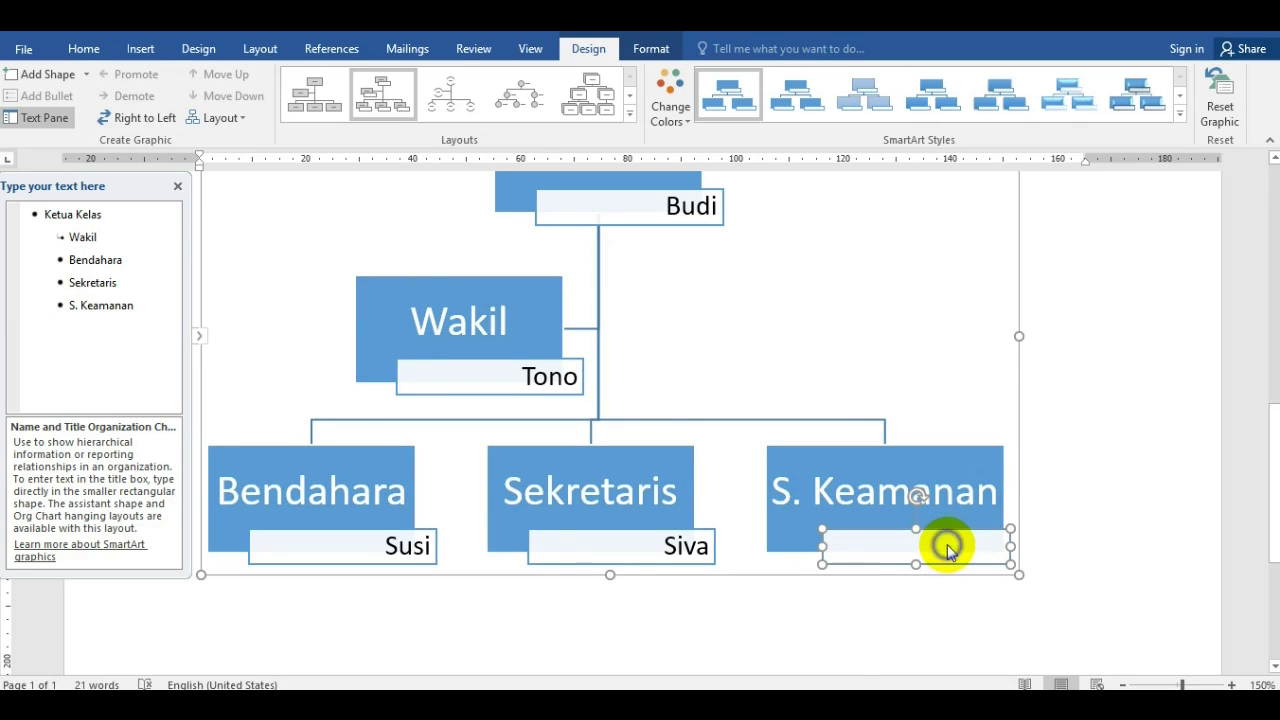
right_click(946, 545)
click(1013, 365)
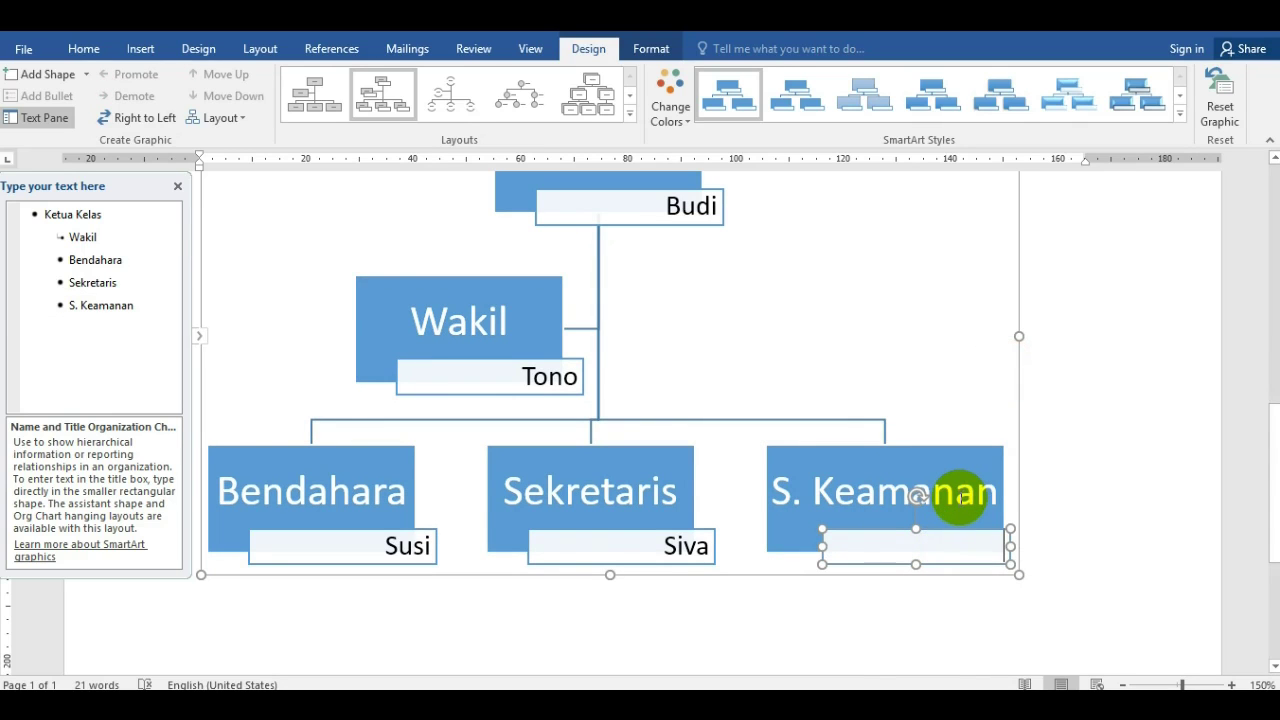
text(Tono)
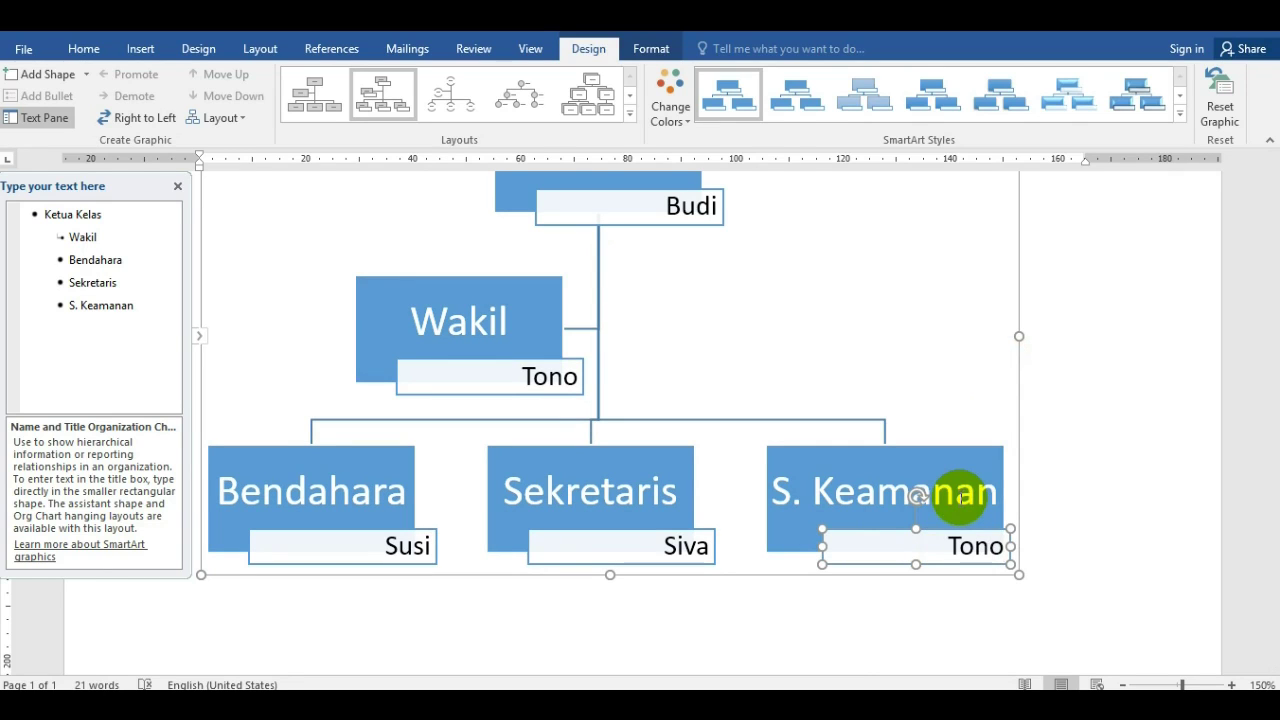
click(1060, 543)
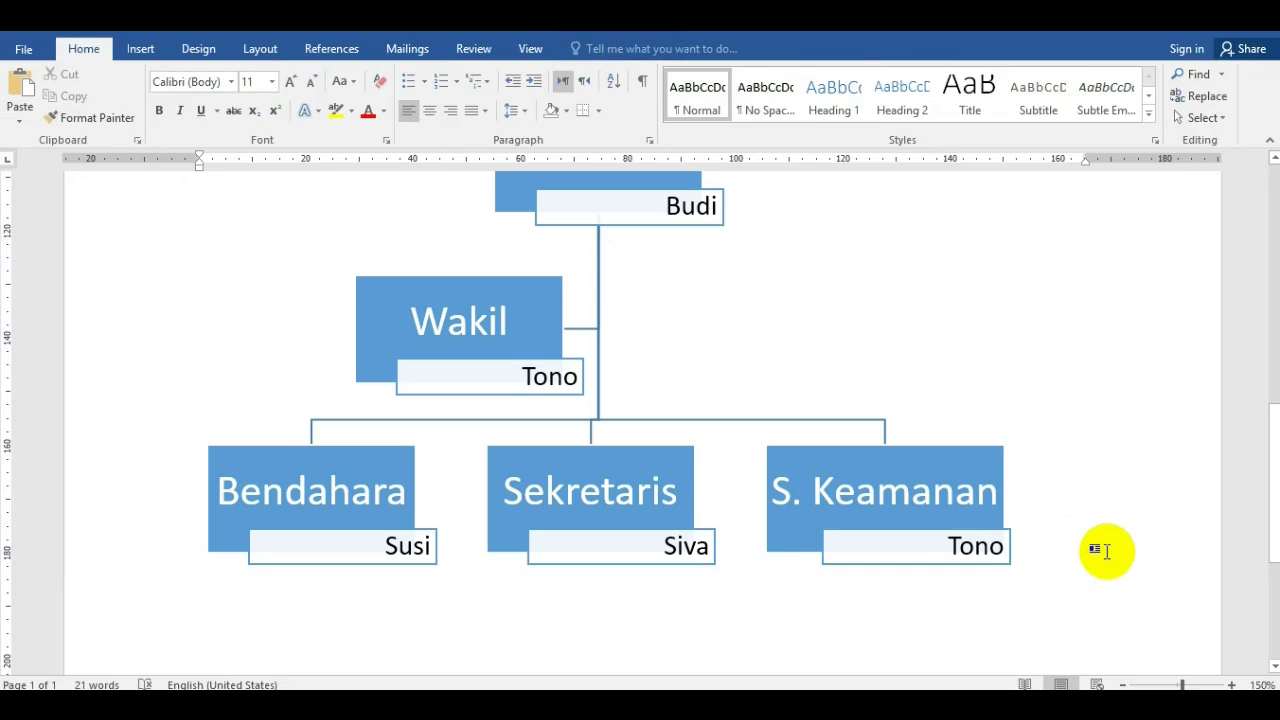
- Below the org chart, type 'Keterangan : Smartart dapat dimanfaatkan untuk pembuatan struktur organisasi'
key(Return)
key(Return)
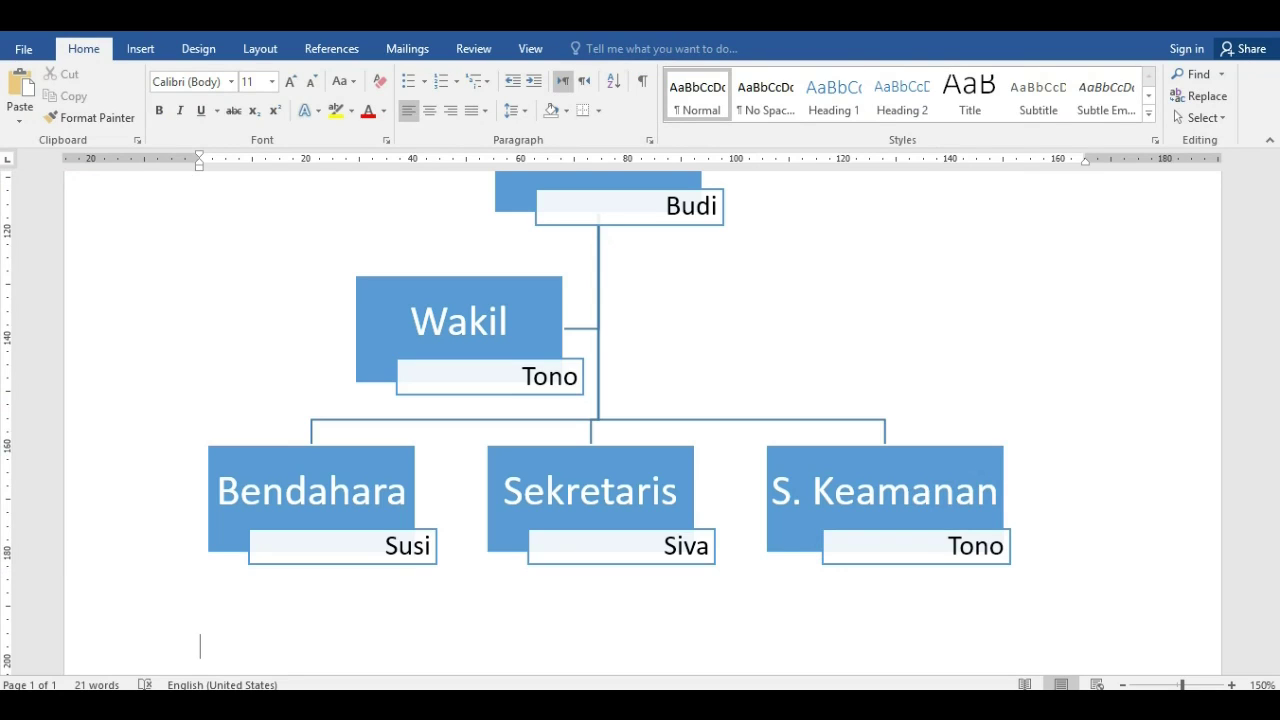
text(Keterangan :)
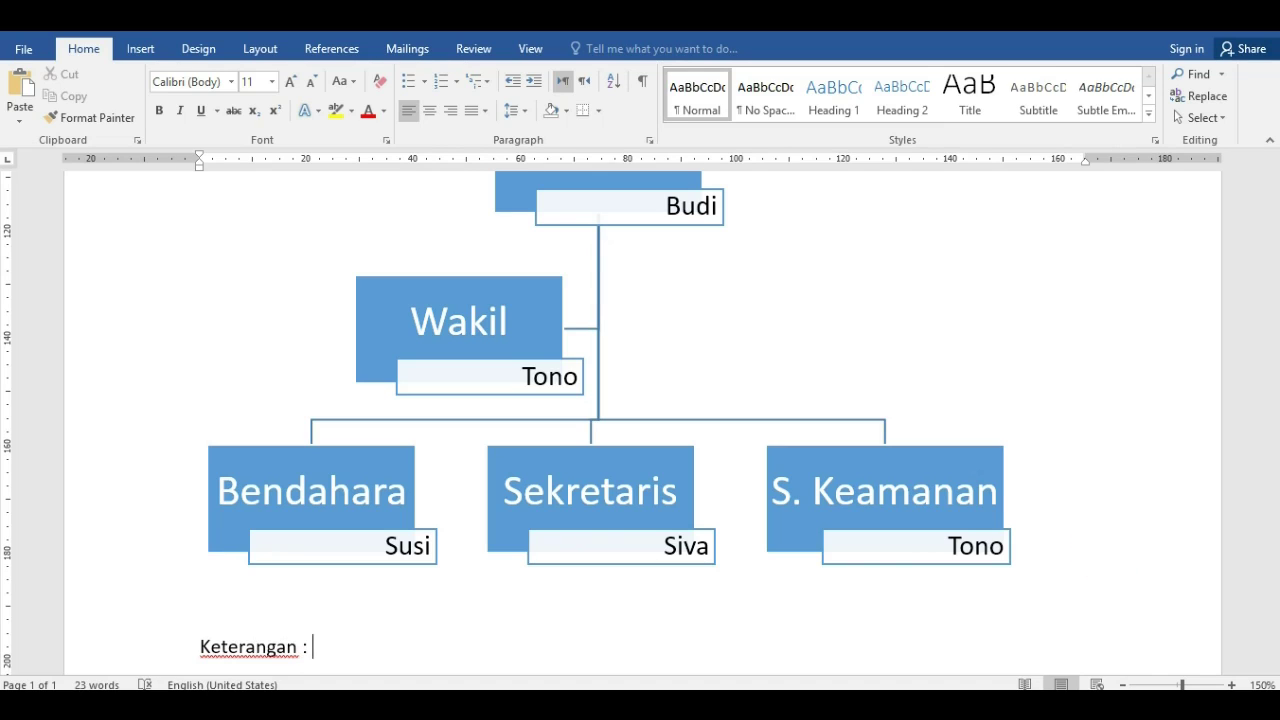
scroll(828, 507, up, 2)
scroll(828, 507, up, 1)
scroll(828, 507, down, 3)
scroll(828, 507, down, 1)
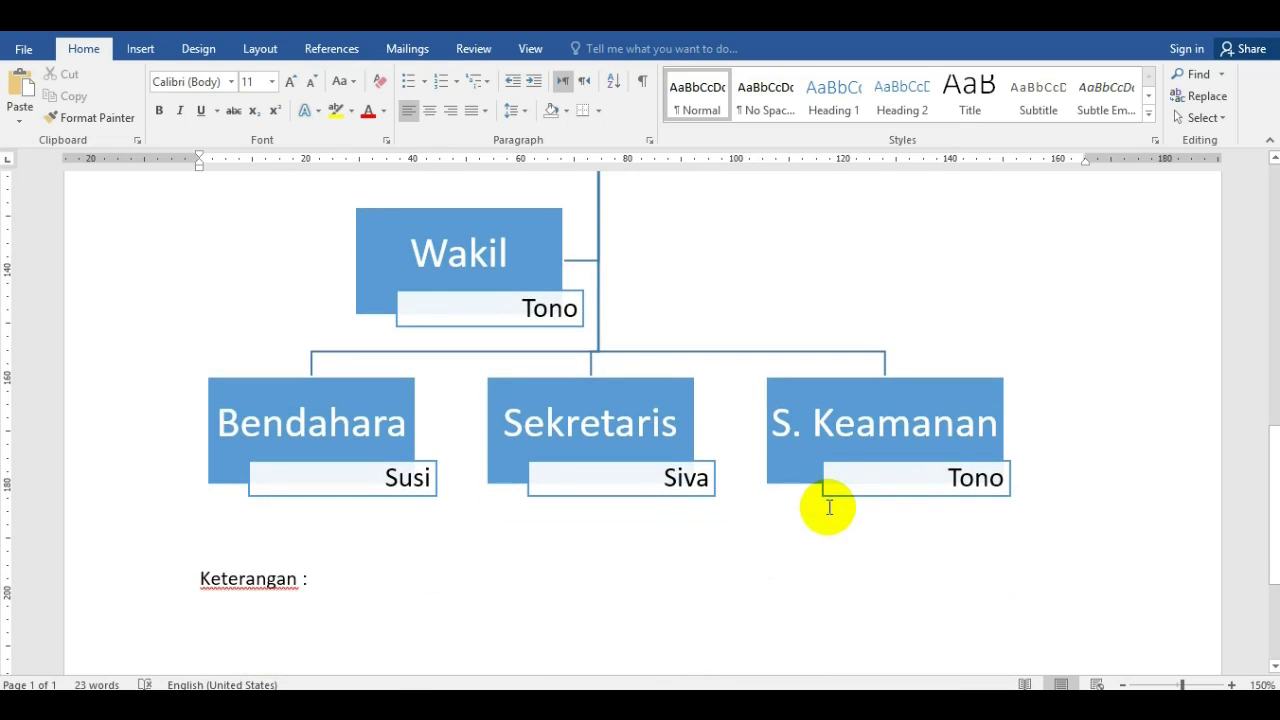
text(Smartart )
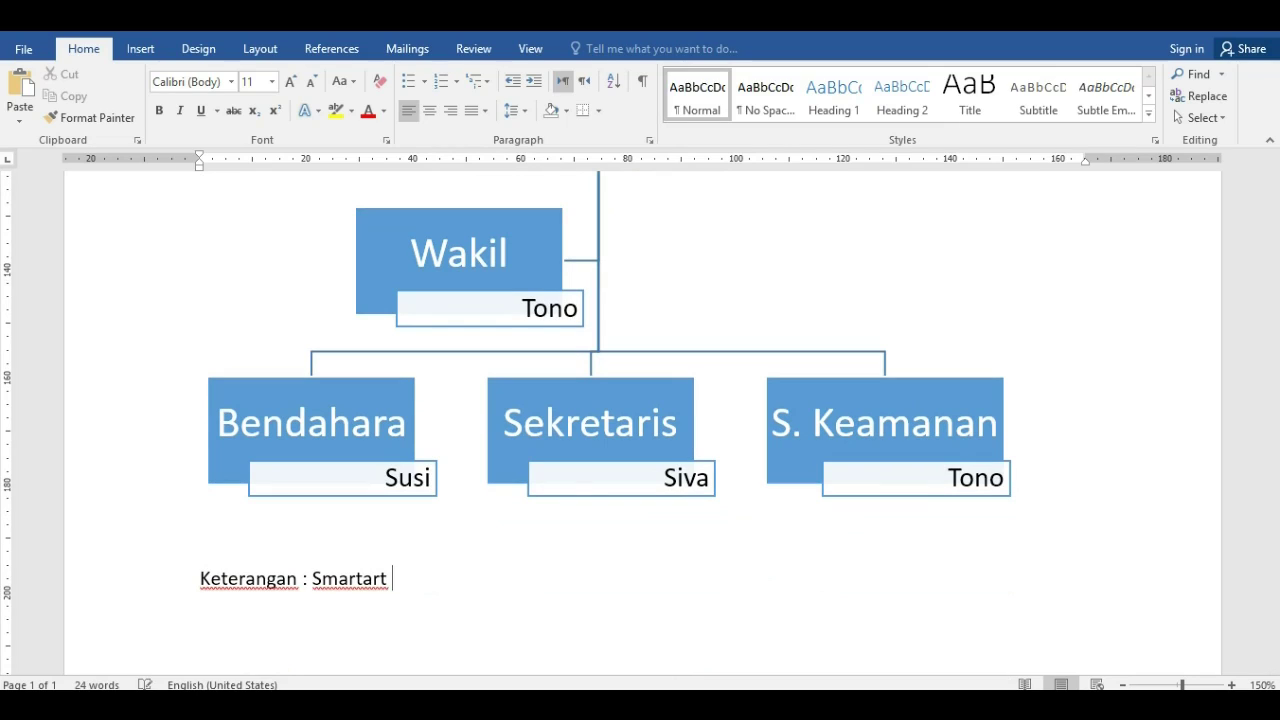
text(dapat dimanfaatkan untuk)
text(pembuatan struktur organisasi.)
- End the note with 'dan lain sebagainya sesuai dengan kebutuhan.' and add blank lines onto page 2
key(Return)
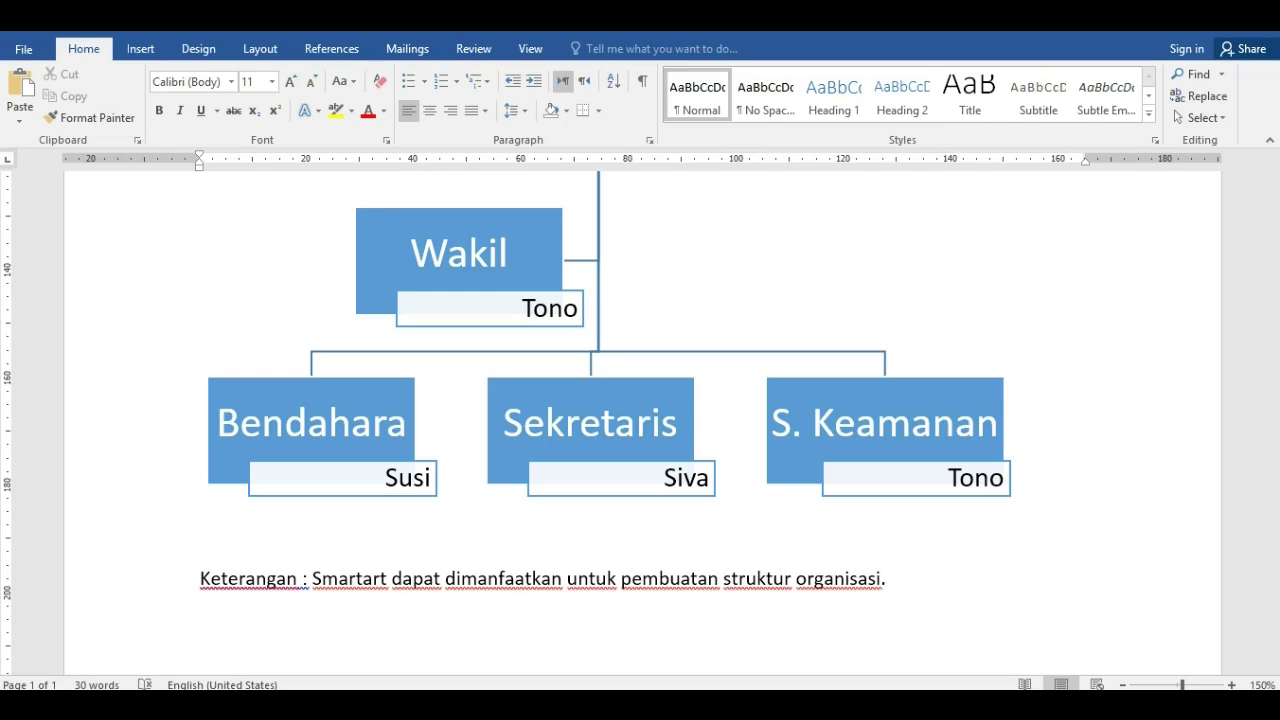
key(BackSpace)
key(BackSpace)
text(dan lain sebagainya sesuai dengan kebutuhan.)
key(Return)
key(Return)
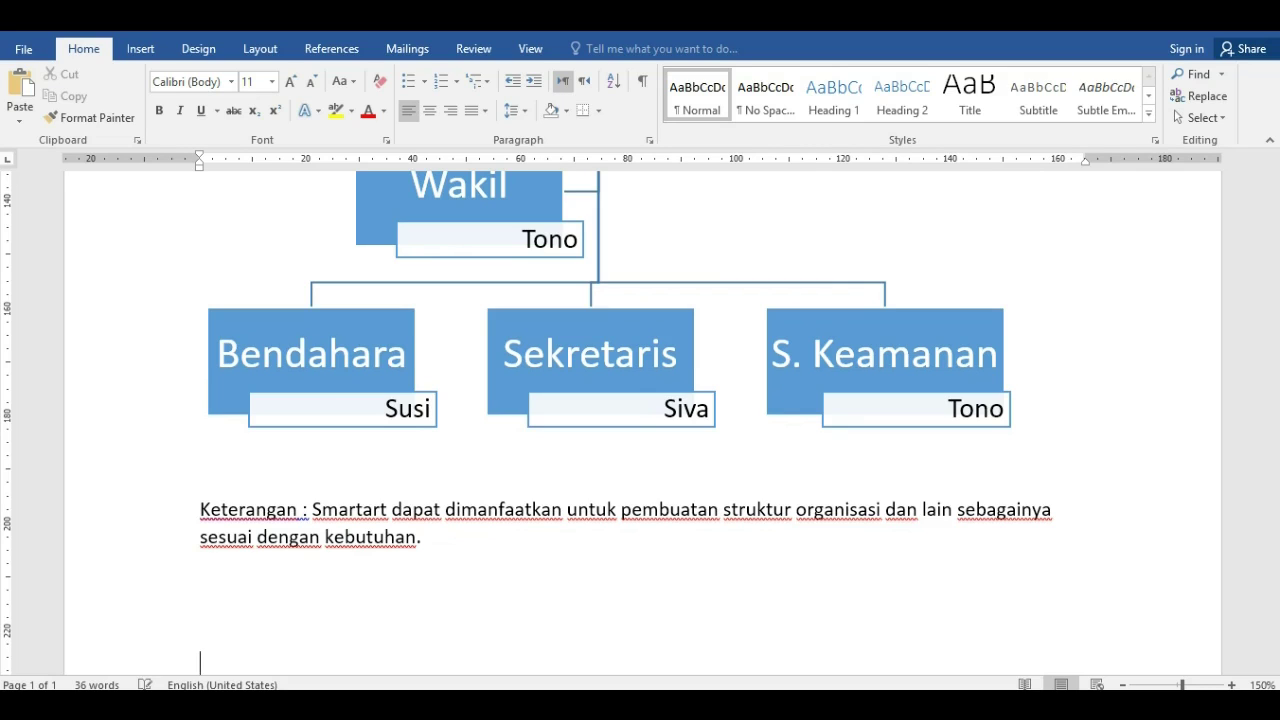
key(Return)
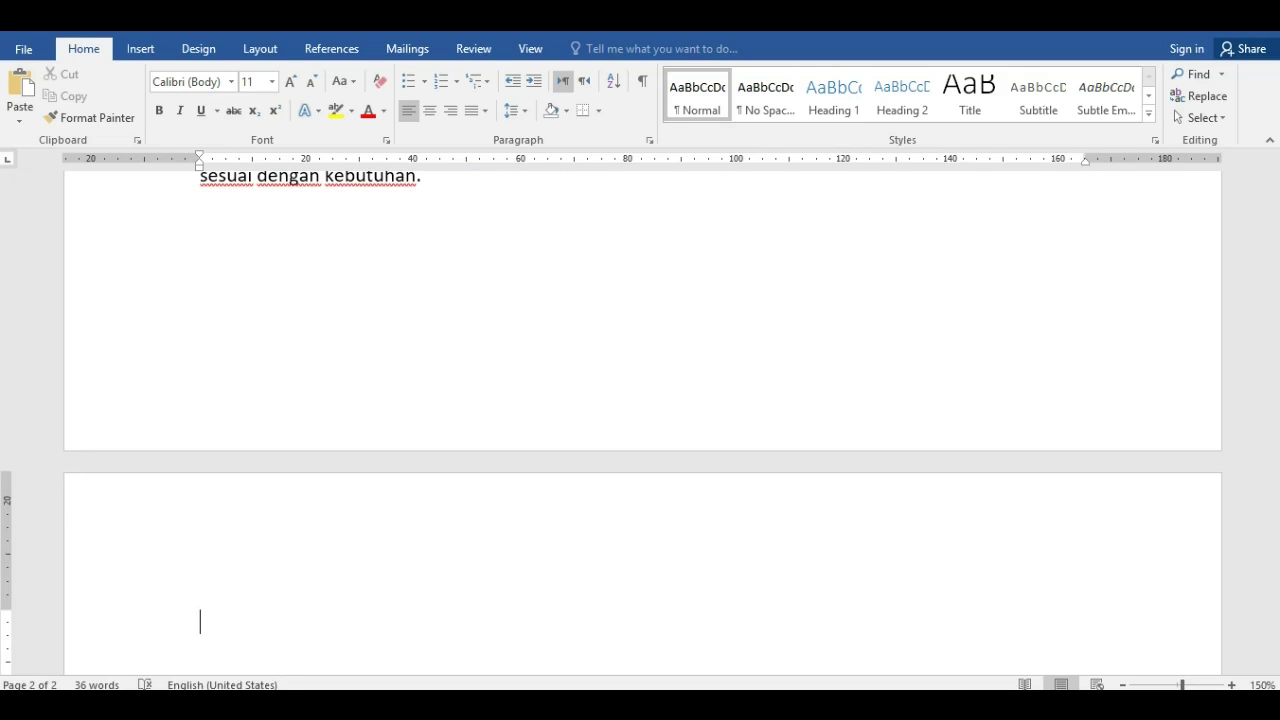
- Add the heading 'Cara menyisipkan Chart pada halaman kerja word' on page 2, followed by a blank line
text(Cara menyisipkan )
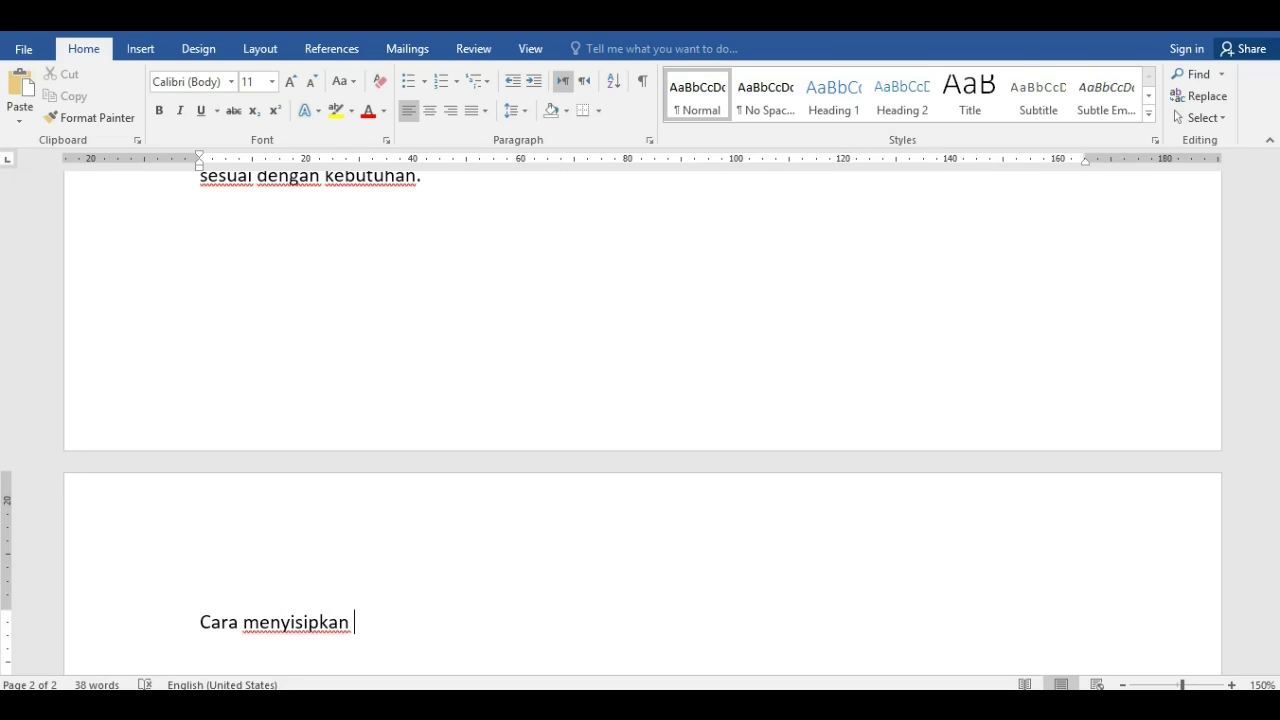
text(Chart )
text(pada )
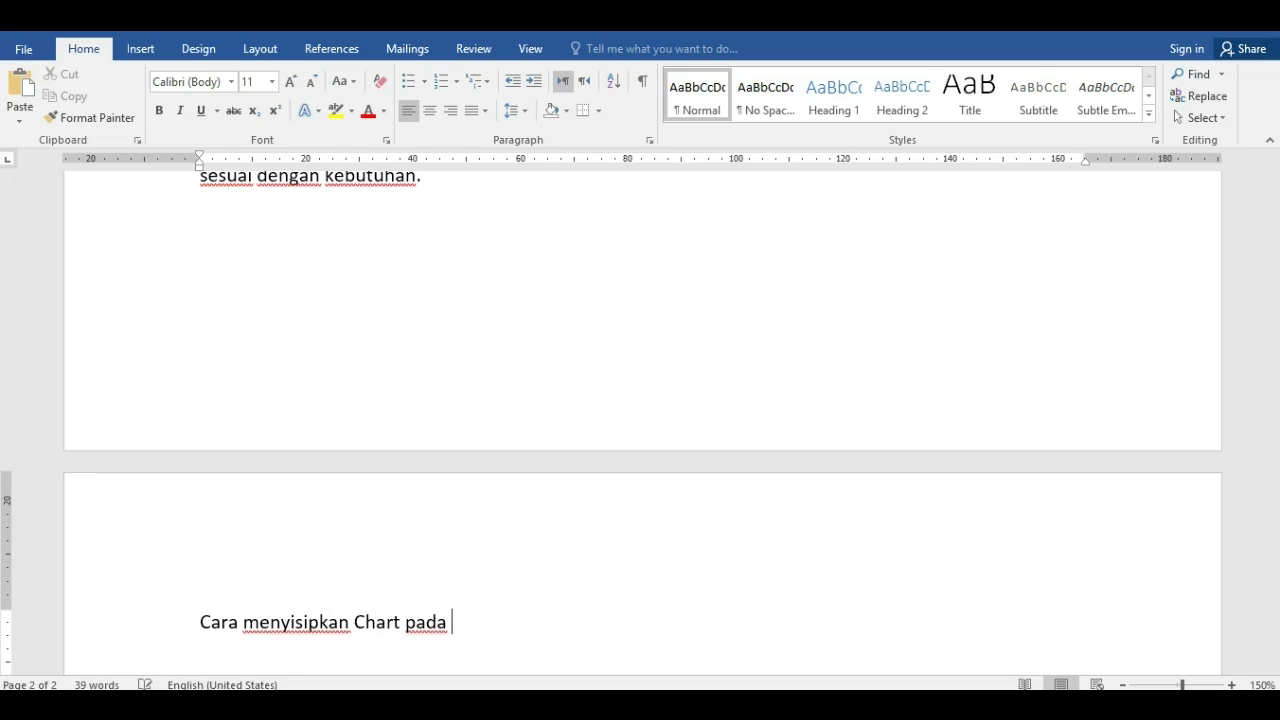
text(halaman kerja word)
key(Return)
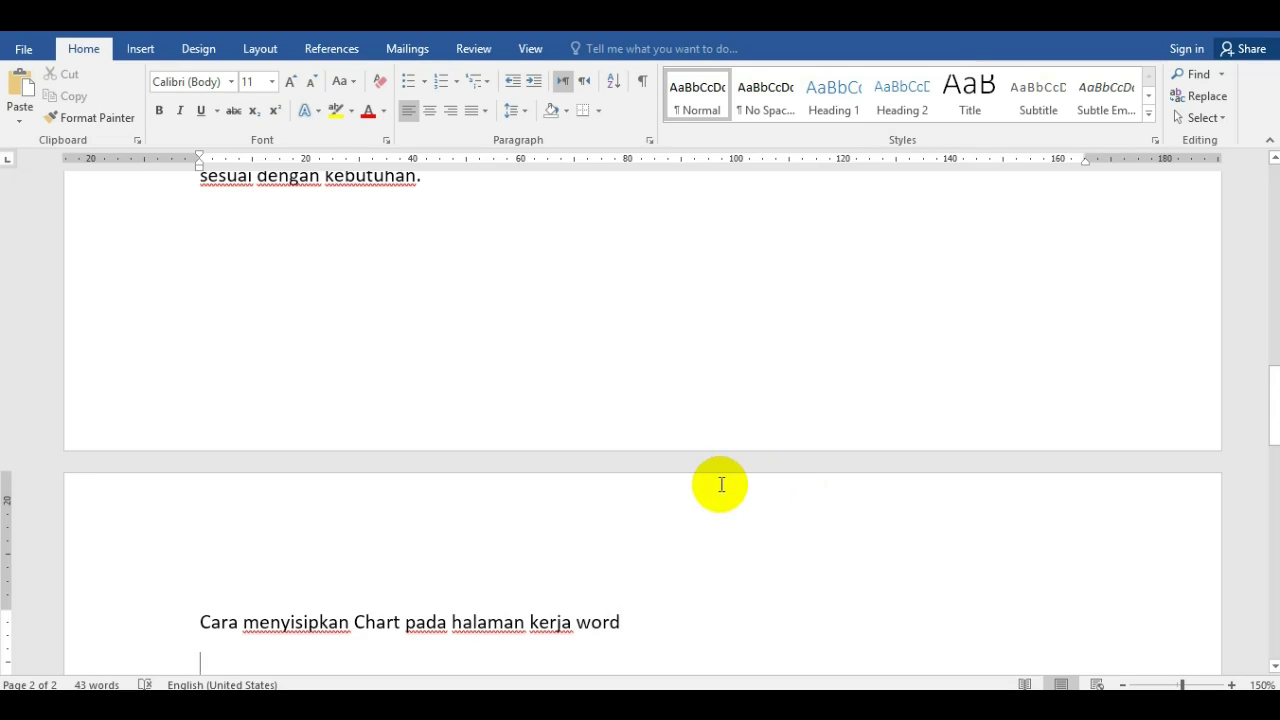
scroll(720, 486, down, 2)
scroll(720, 486, down, 1)
scroll(720, 485, down, 1)
scroll(720, 485, down, 1)
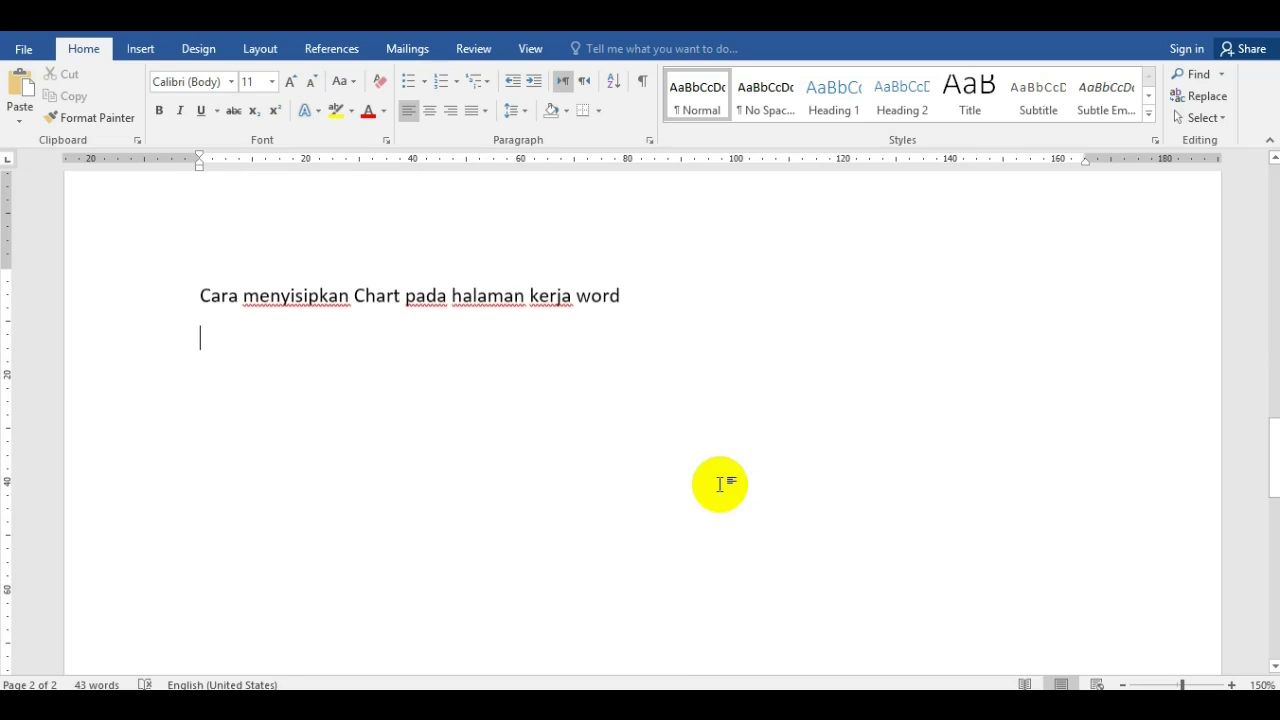
- Insert a default clustered column chart below the heading
click(148, 52)
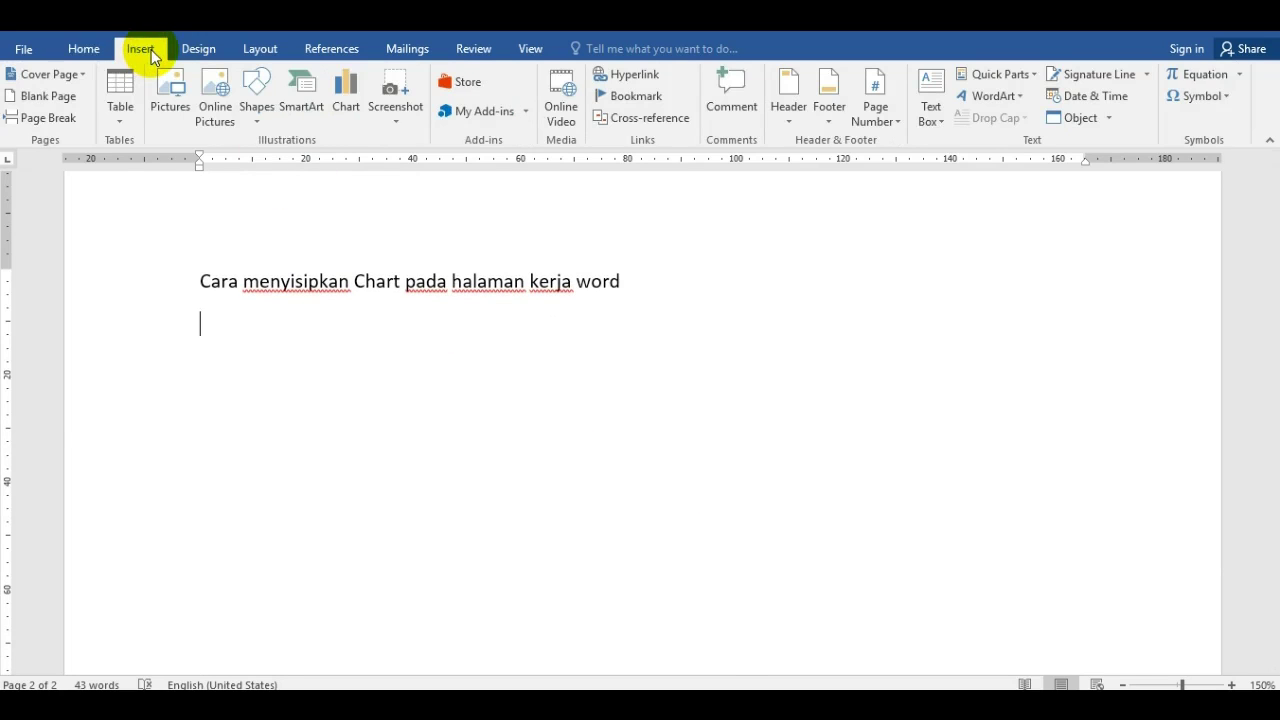
click(339, 102)
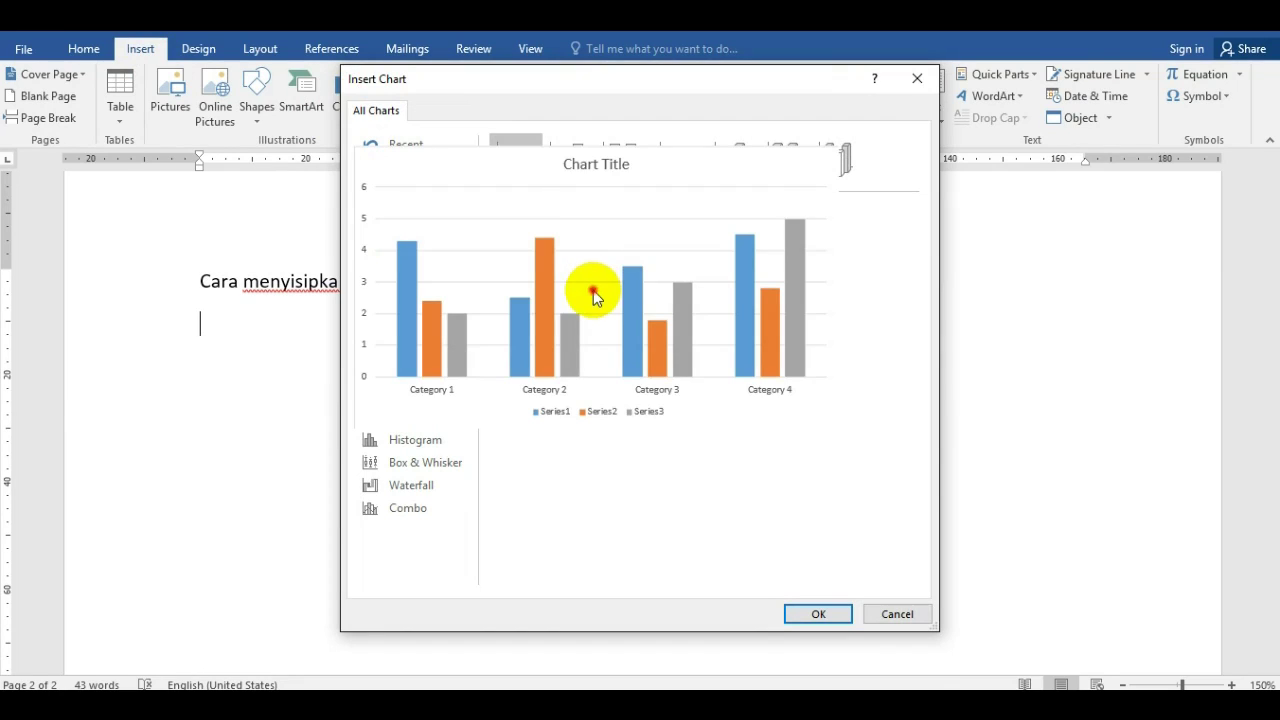
double_click(593, 290)
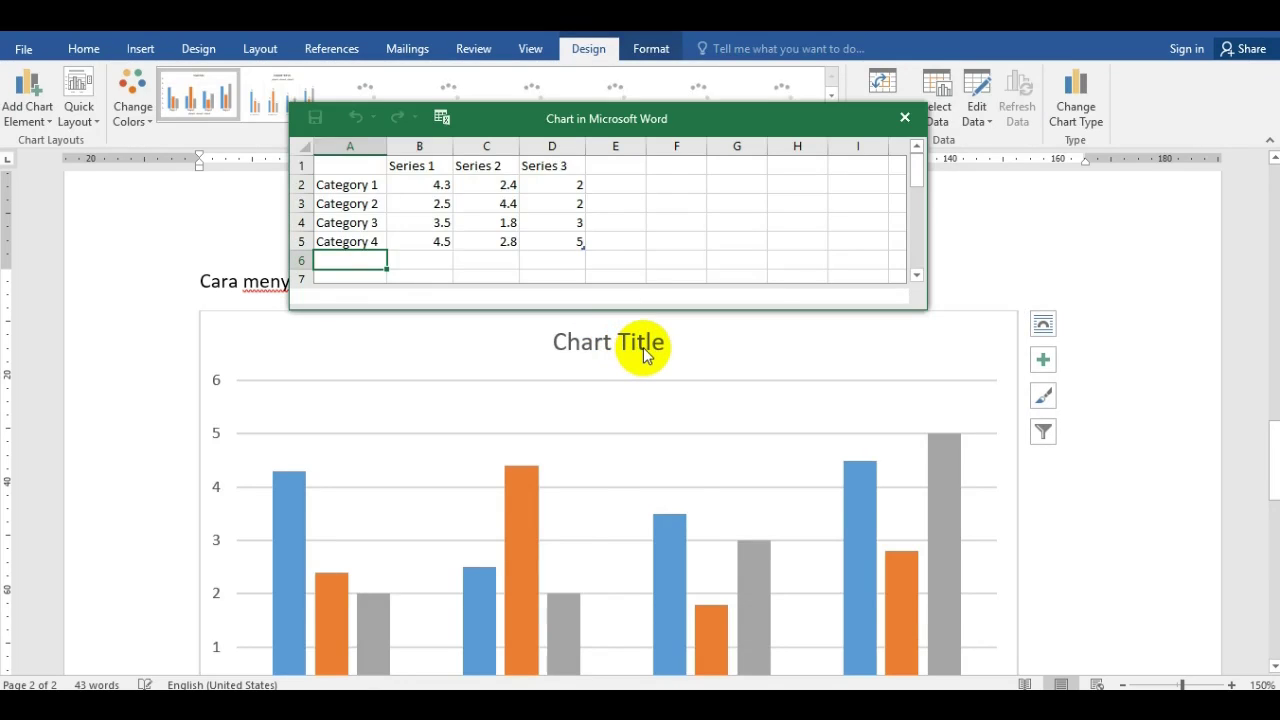
- Replace the chart title with 'Grafik Pendapatan'
click(643, 346)
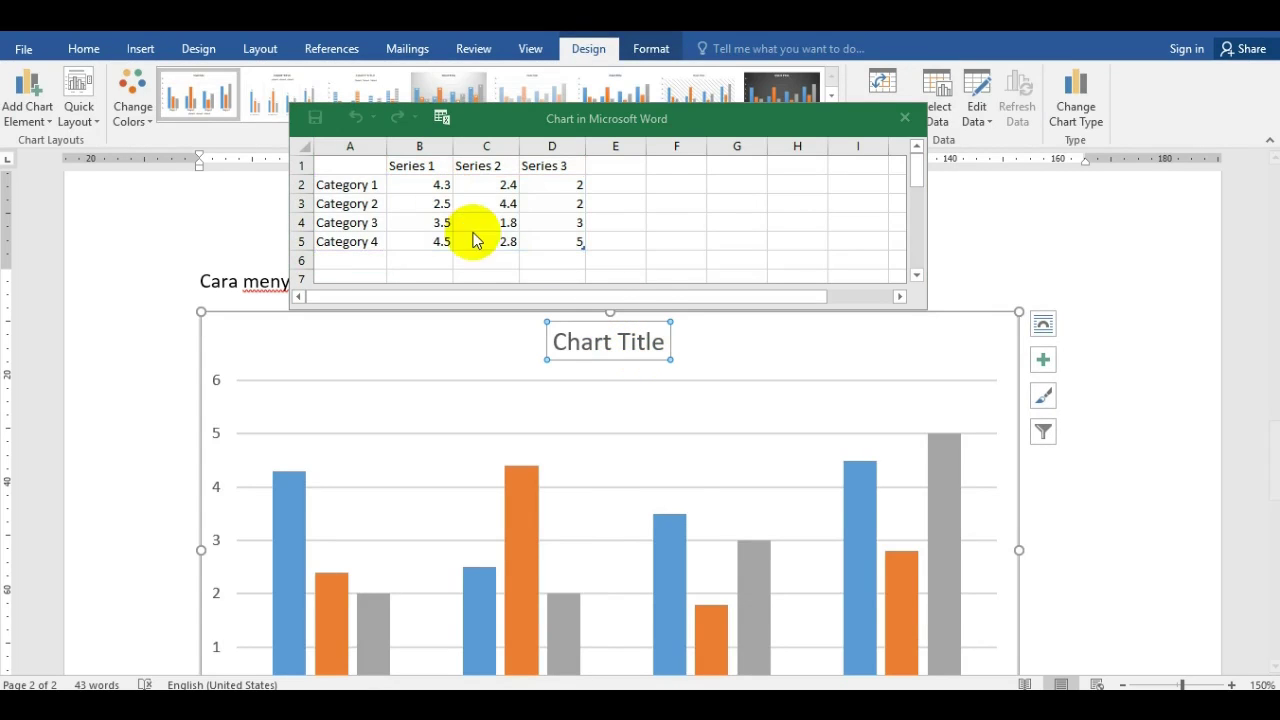
double_click(632, 344)
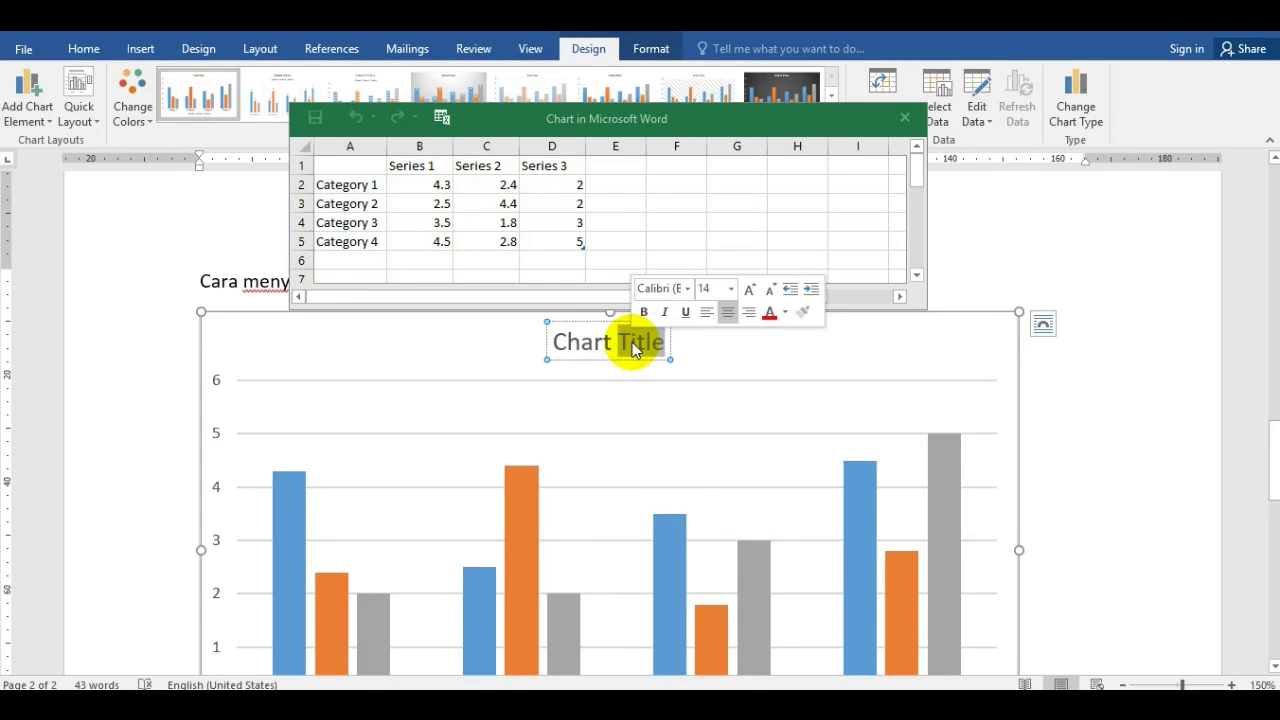
triple_click(632, 342)
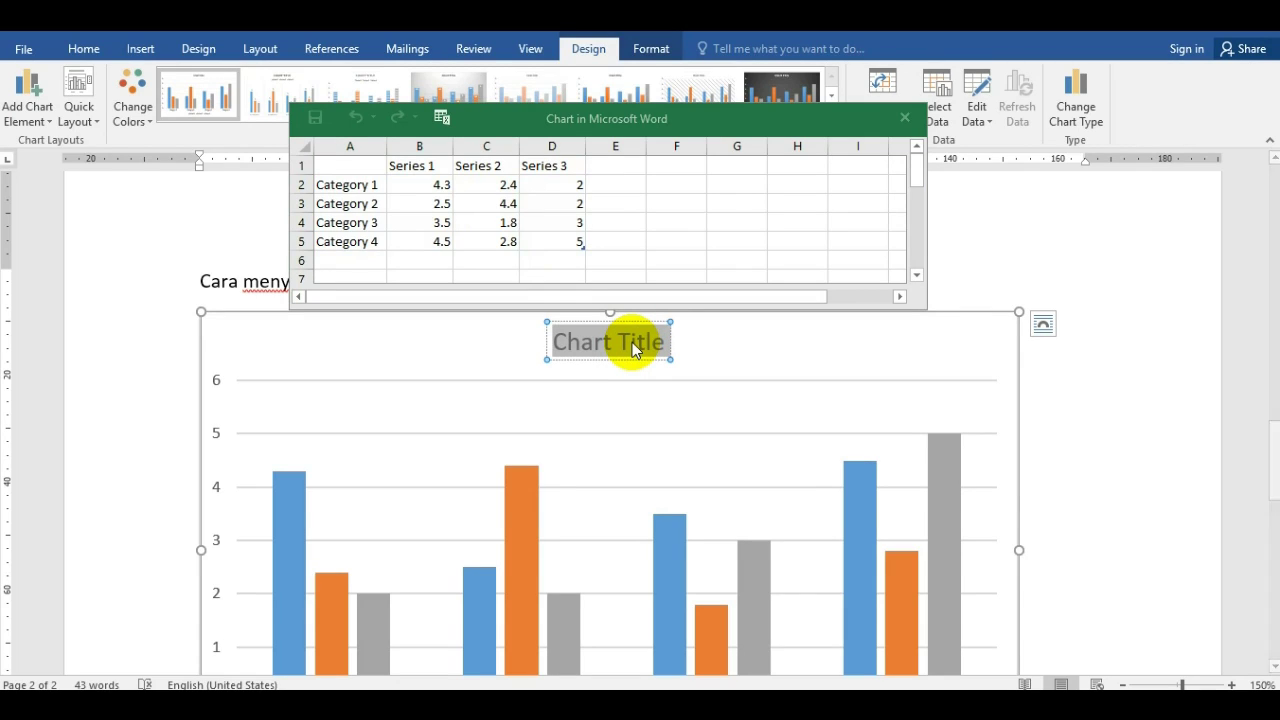
text(Gradf)
key(BackSpace)
key(BackSpace)
text(fik Pendapatan)
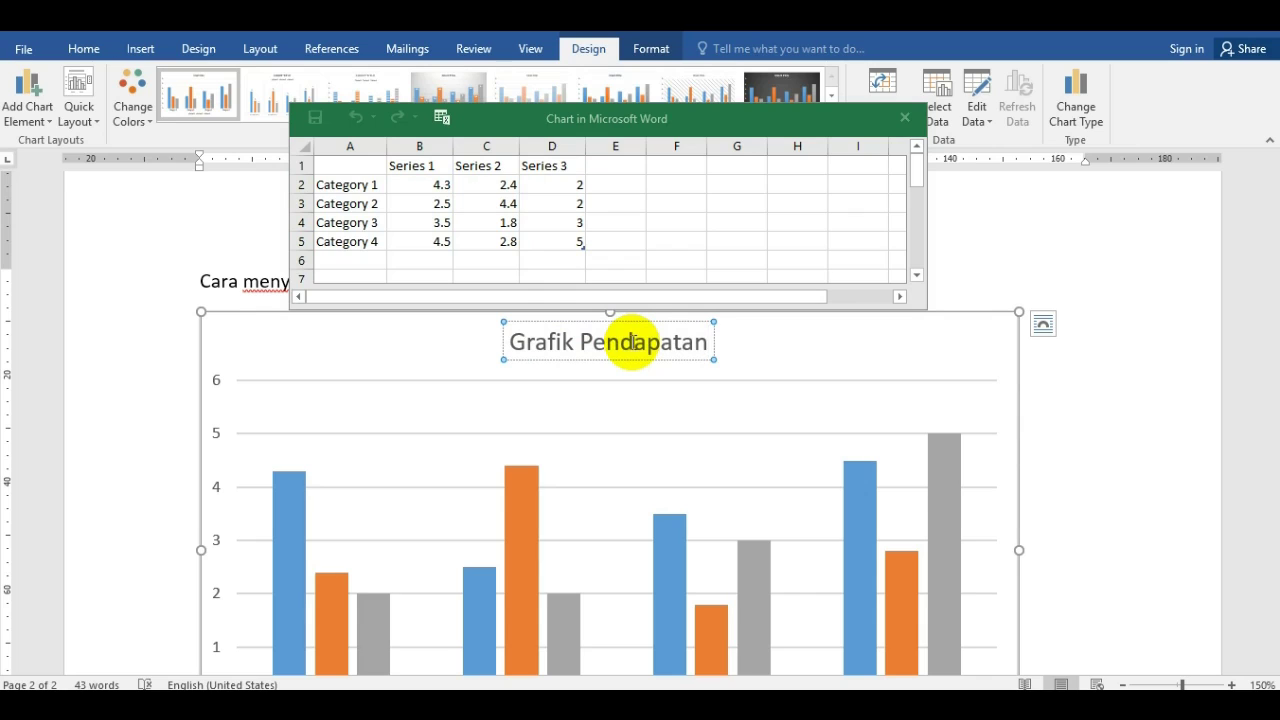
- In the chart data sheet, rename Category 1 and 2 to Agustus and September
click(376, 184)
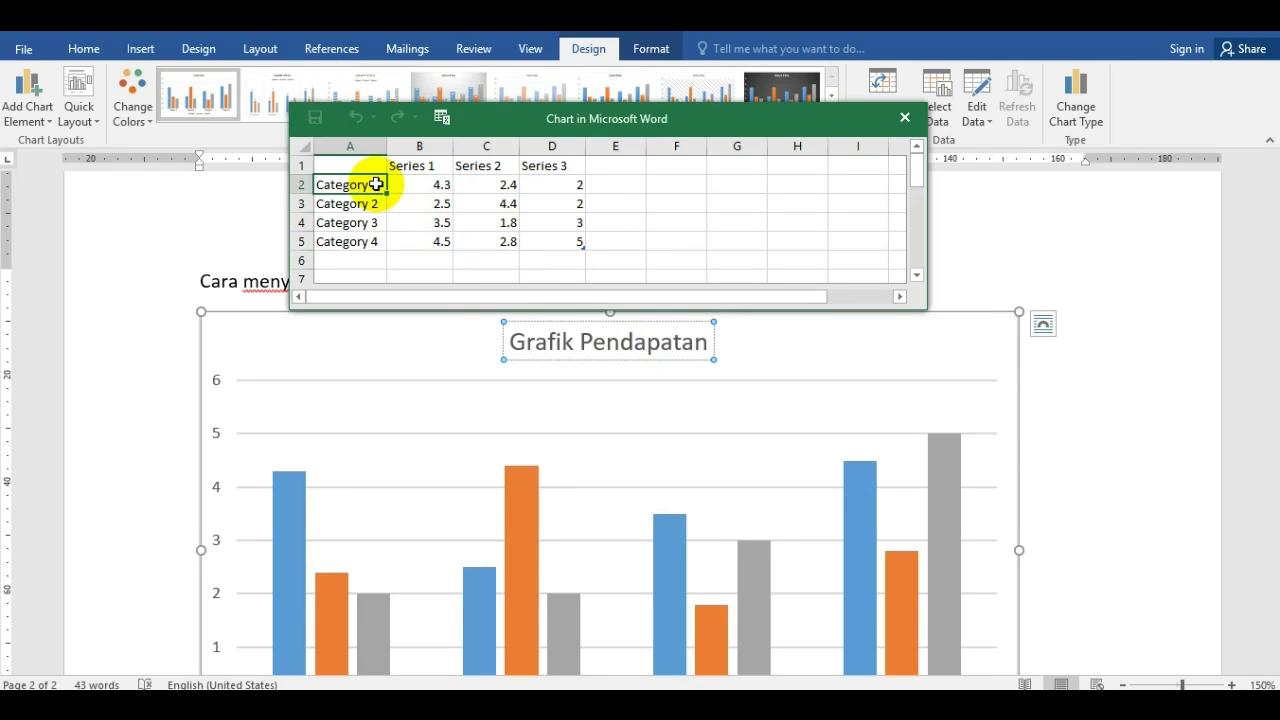
double_click(376, 184)
key(BackSpace)
key(BackSpace)
key(BackSpace)
key(BackSpace)
key(BackSpace)
key(BackSpace)
key(BackSpace)
key(BackSpace)
key(BackSpace)
text(Agustus)
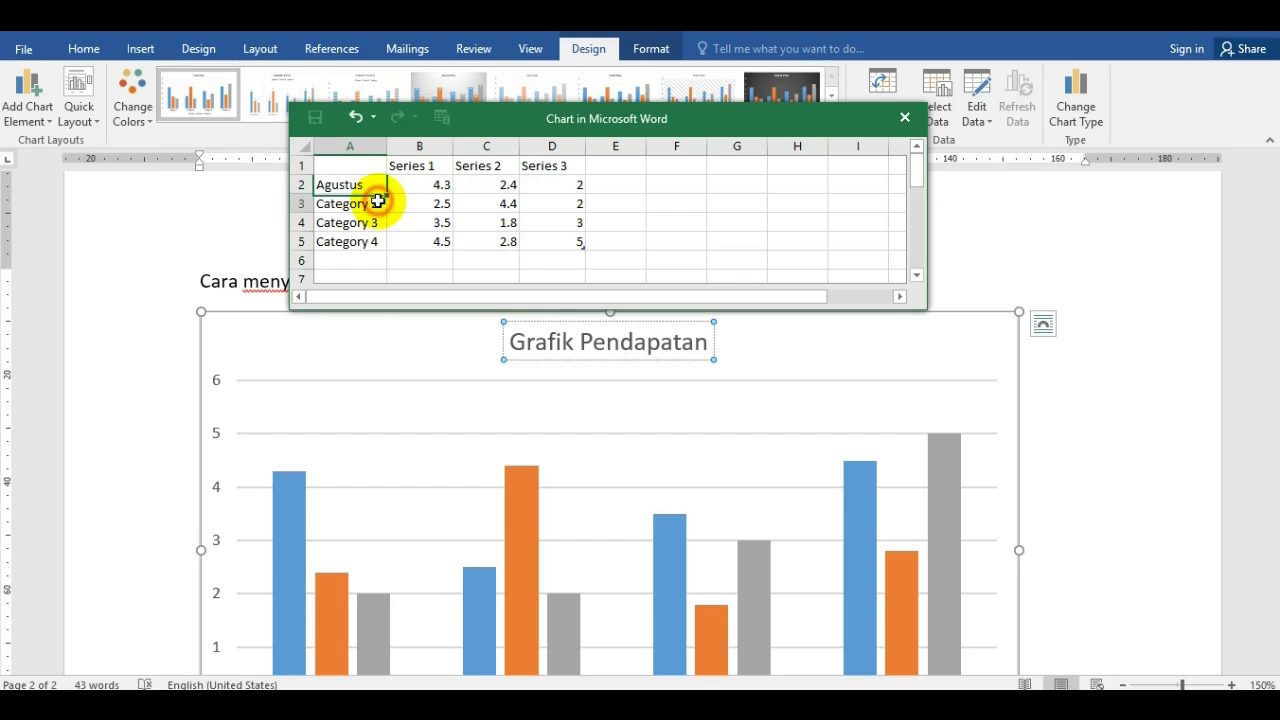
click(380, 204)
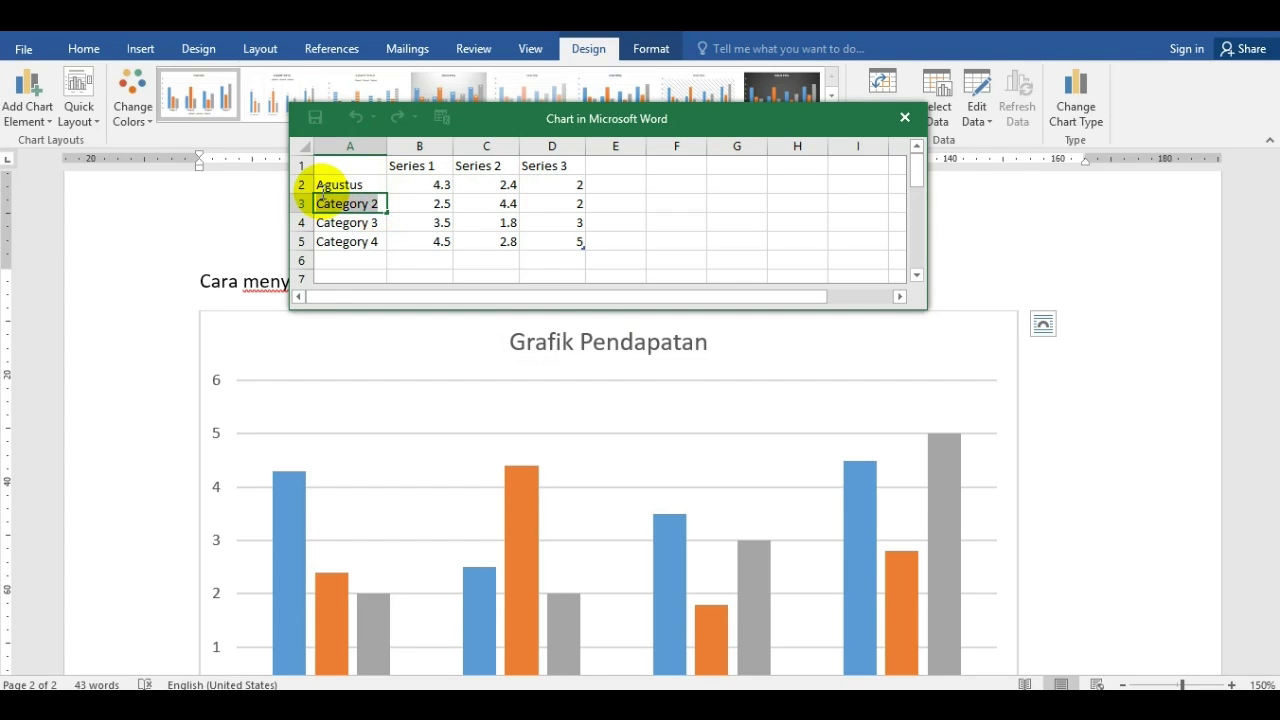
text(September)
- Rename Category 3 and 4 to Oktober and November
click(330, 222)
double_click(383, 222)
drag(386, 222, 318, 222)
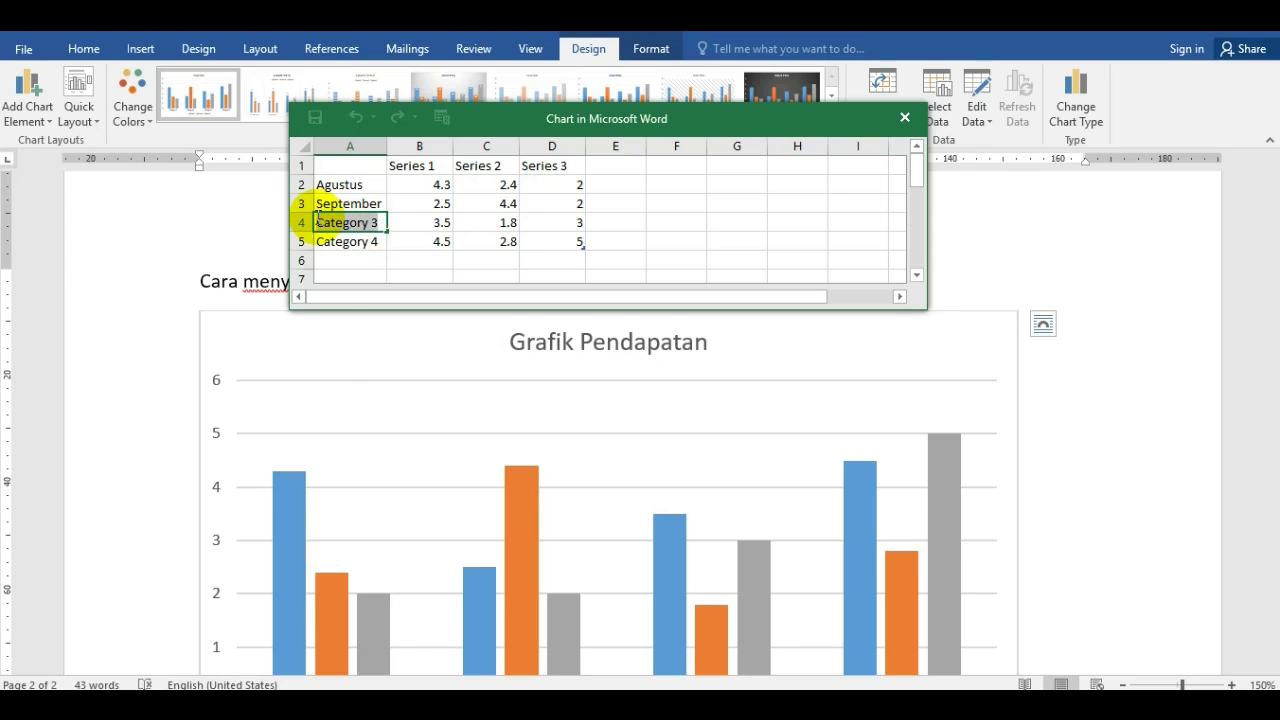
text(Oktober)
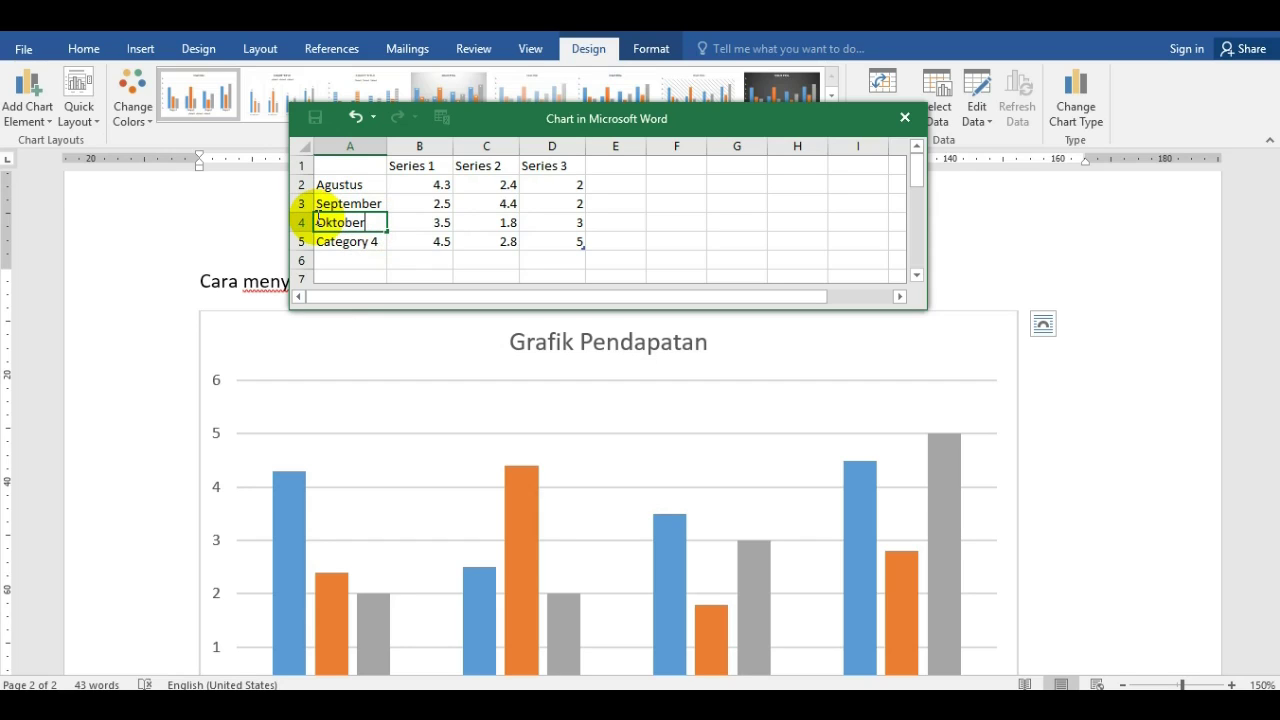
click(362, 241)
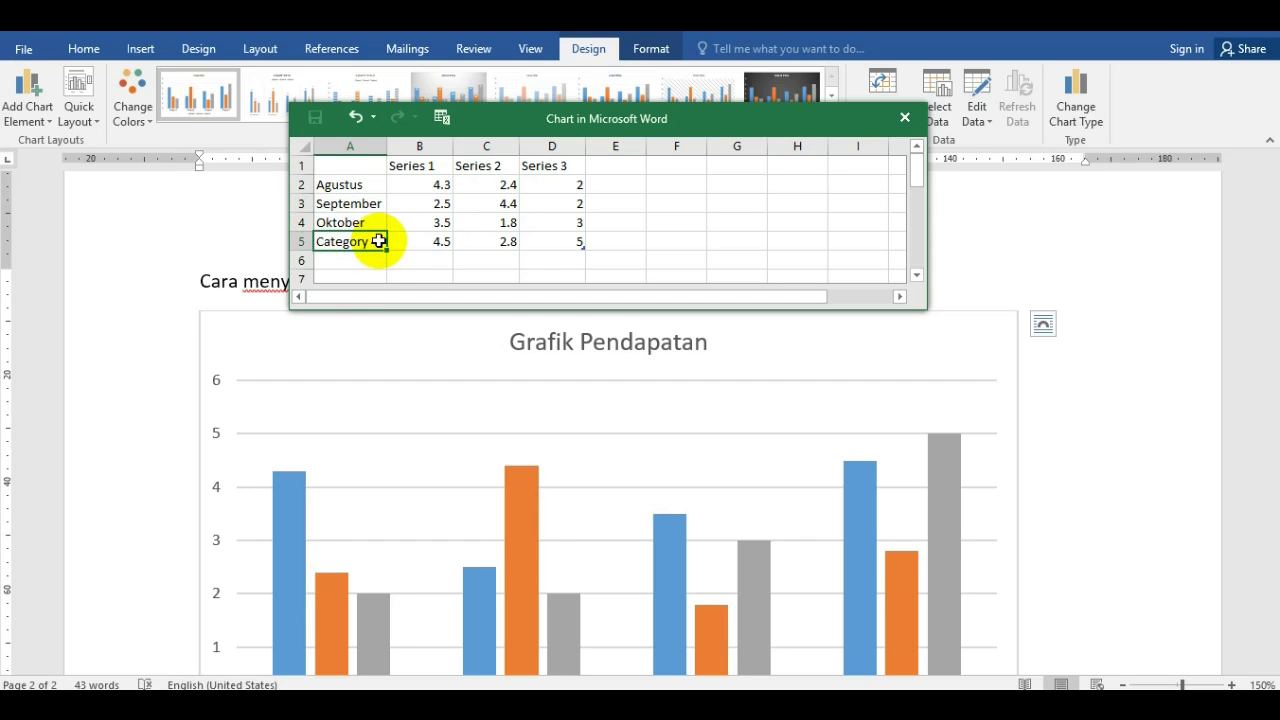
double_click(379, 241)
drag(379, 241, 318, 241)
text(November)
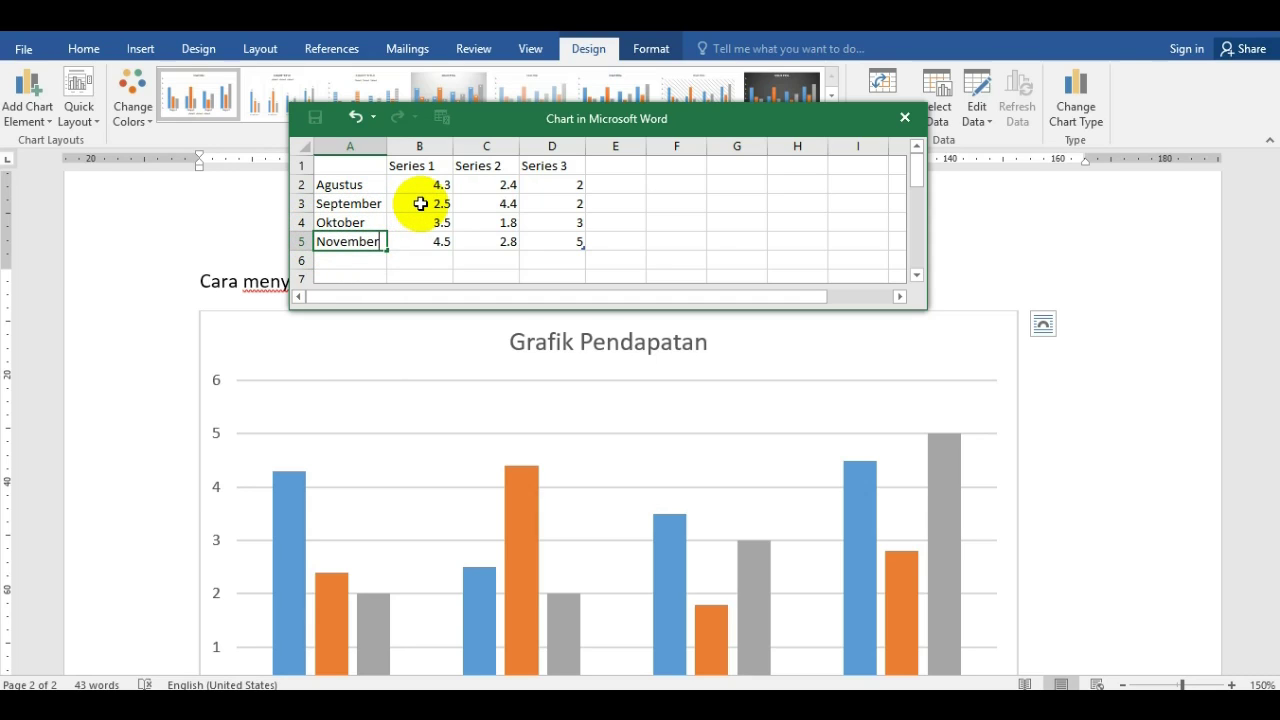
scroll(420, 203, down, 1)
scroll(420, 203, up, 1)
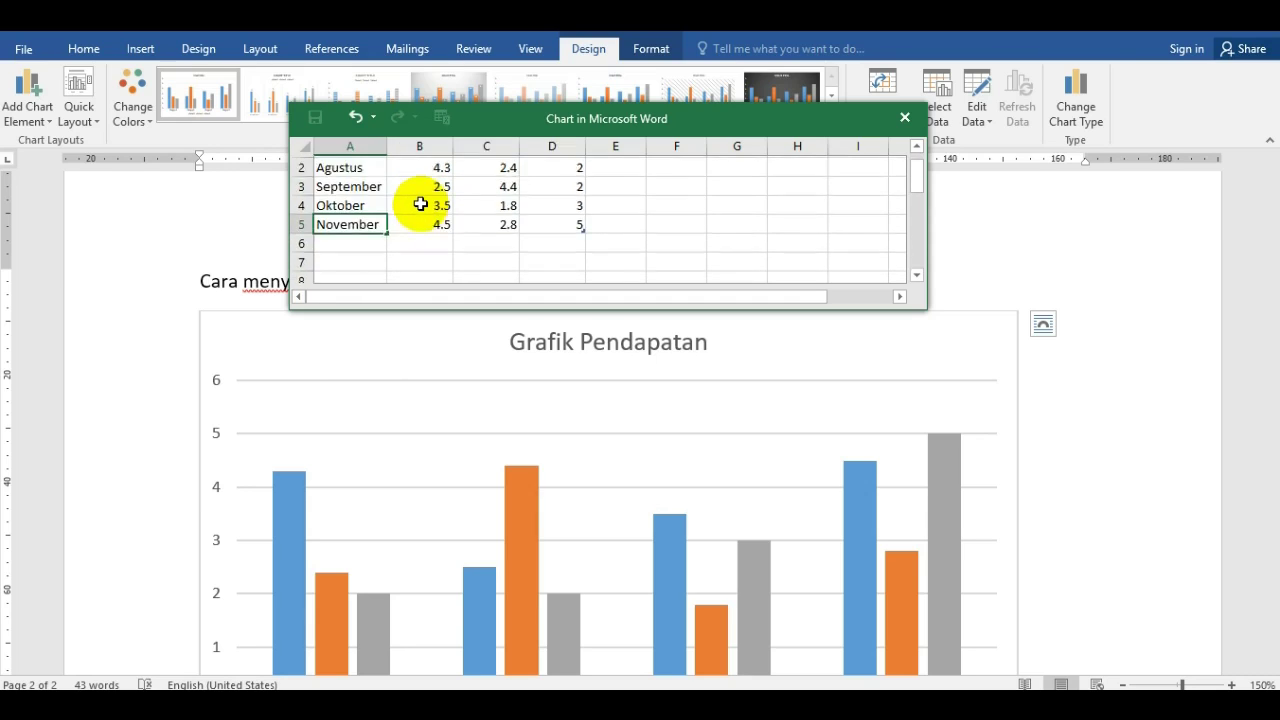
- Name the series Toko Baju, Toko Sepatu and Toko Kue, widening column C to fit
click(430, 166)
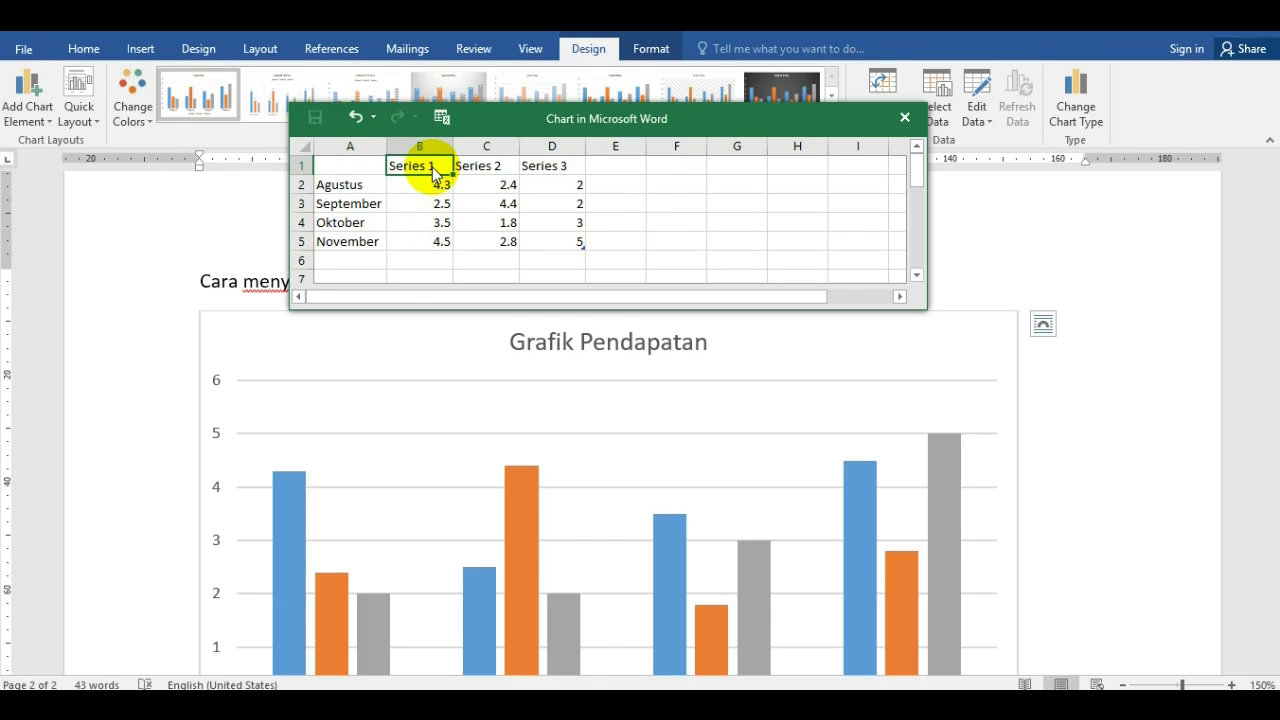
text(Toko)
text( Baju)
click(497, 168)
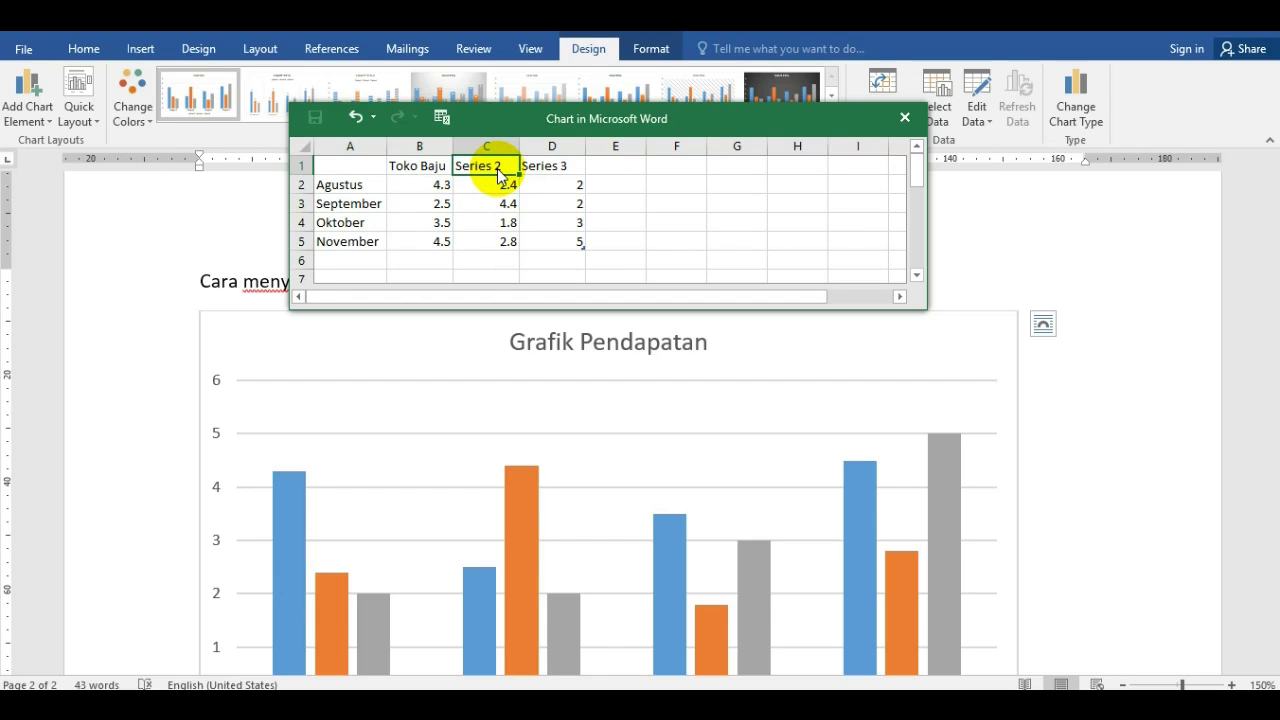
double_click(498, 170)
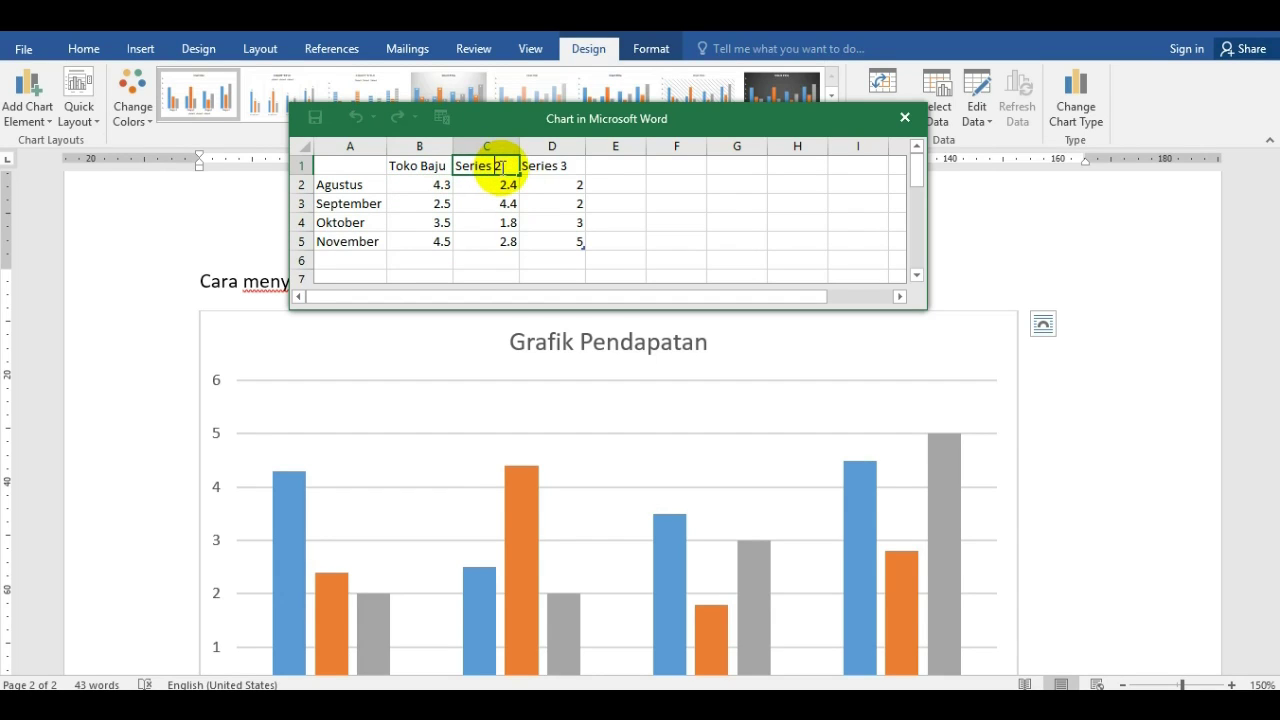
drag(500, 167, 458, 165)
text(Toko)
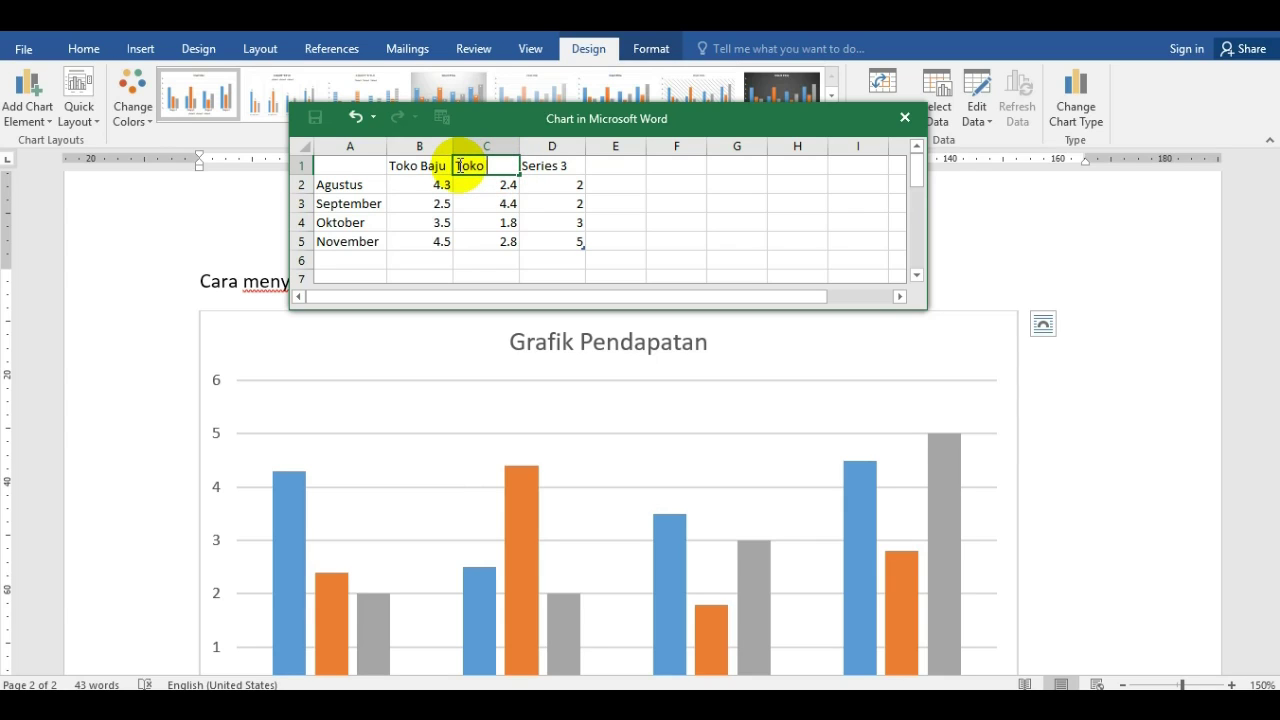
text( Sepatu)
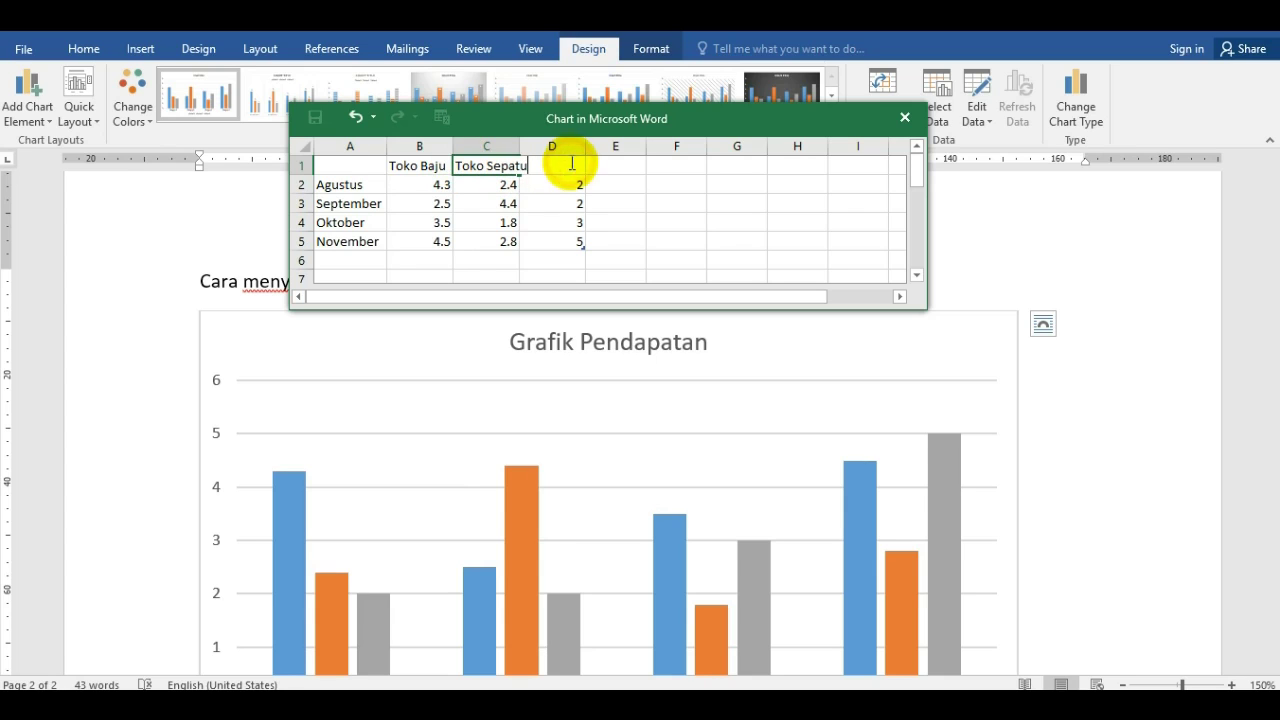
click(551, 190)
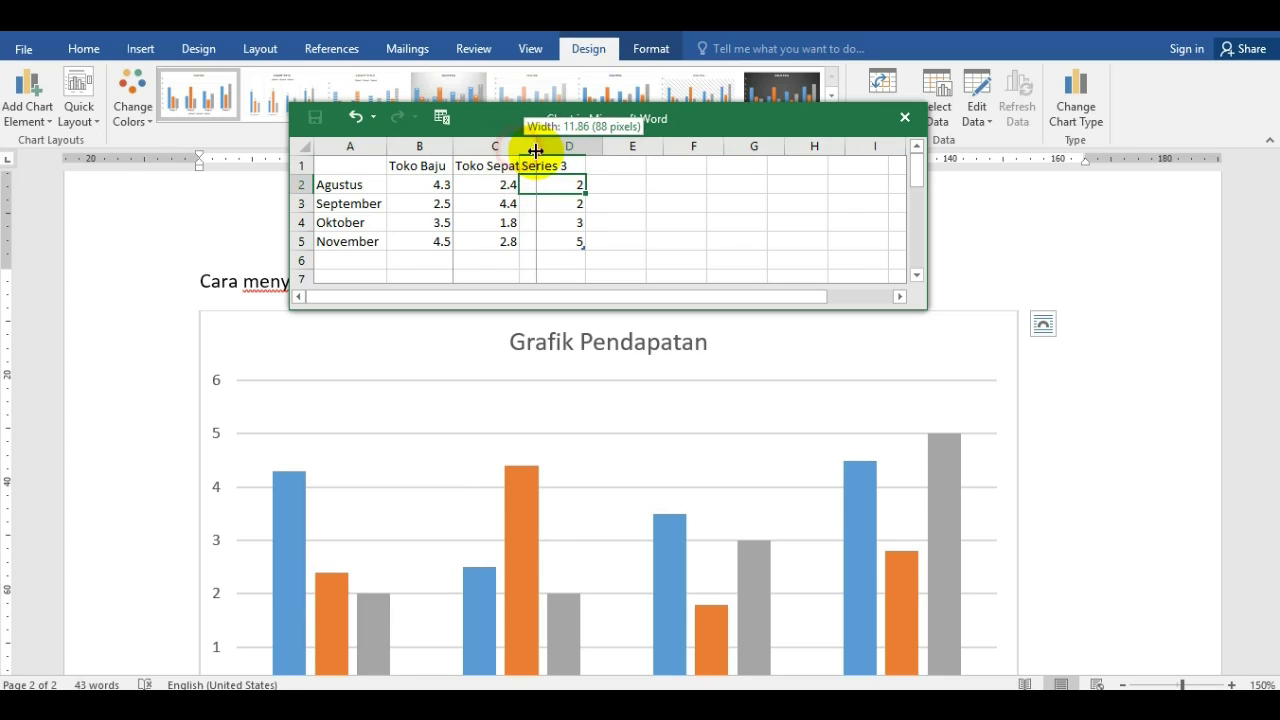
drag(520, 150, 537, 150)
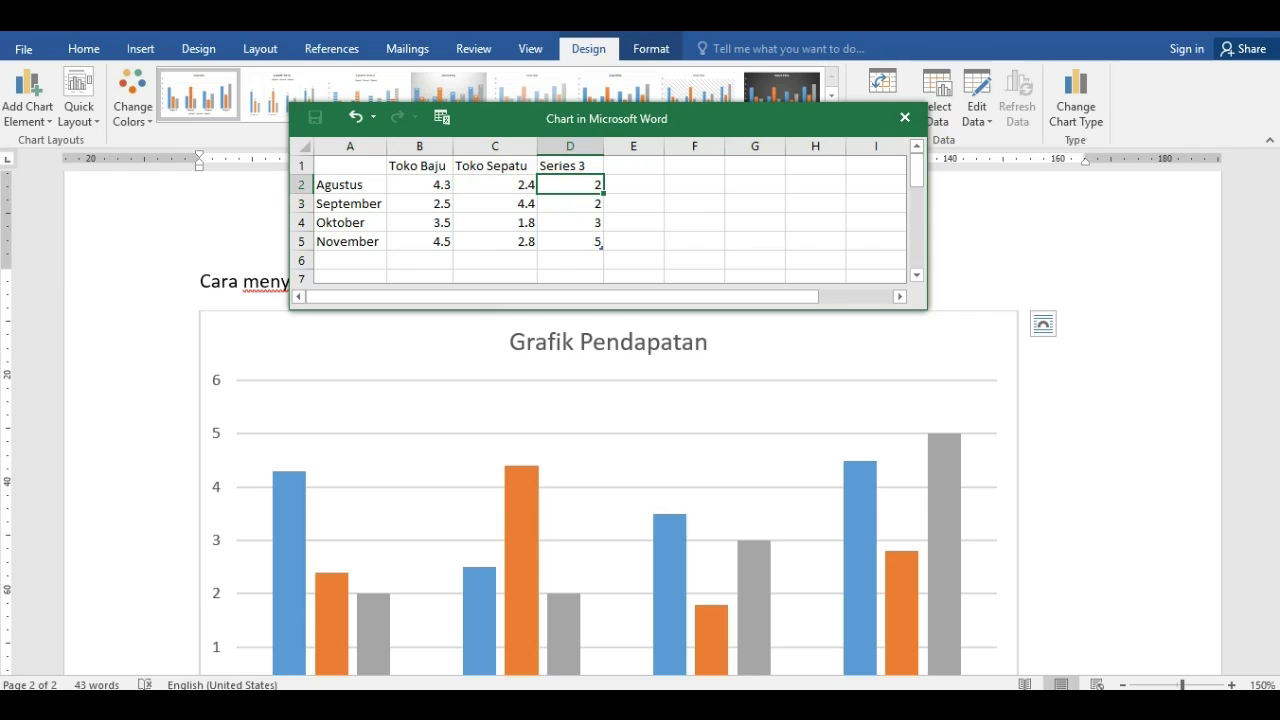
click(591, 167)
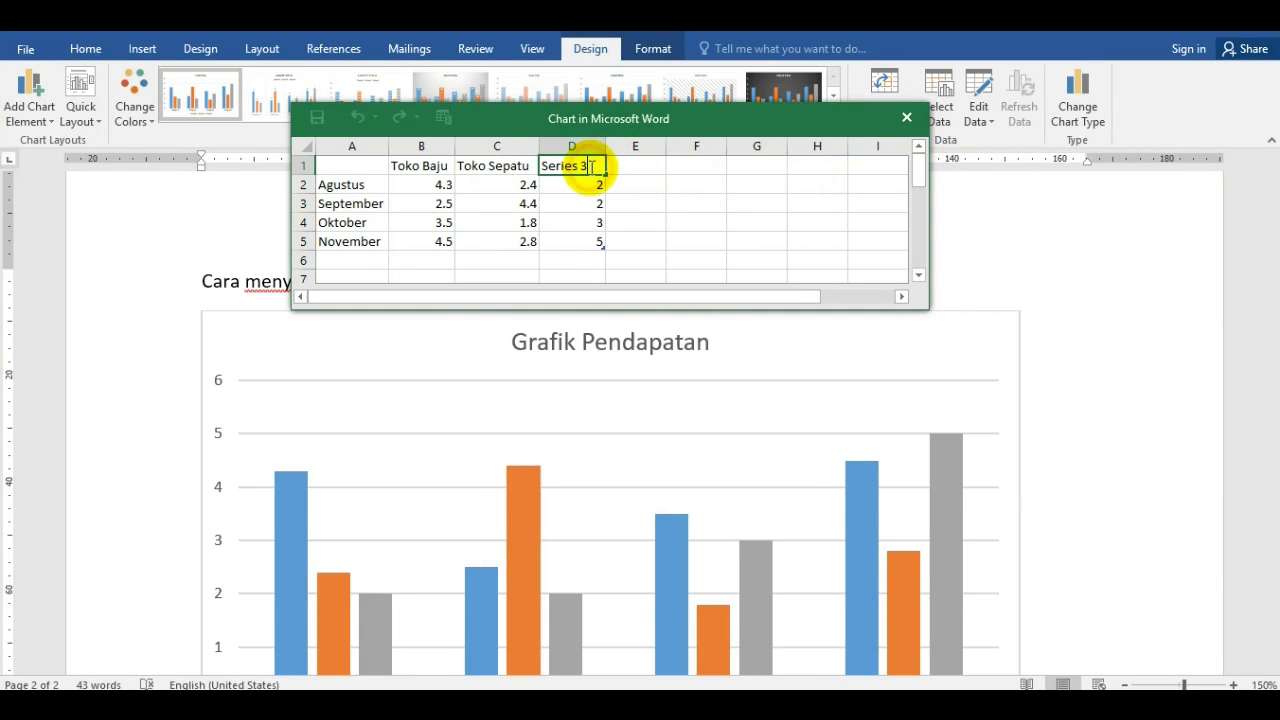
double_click(588, 167)
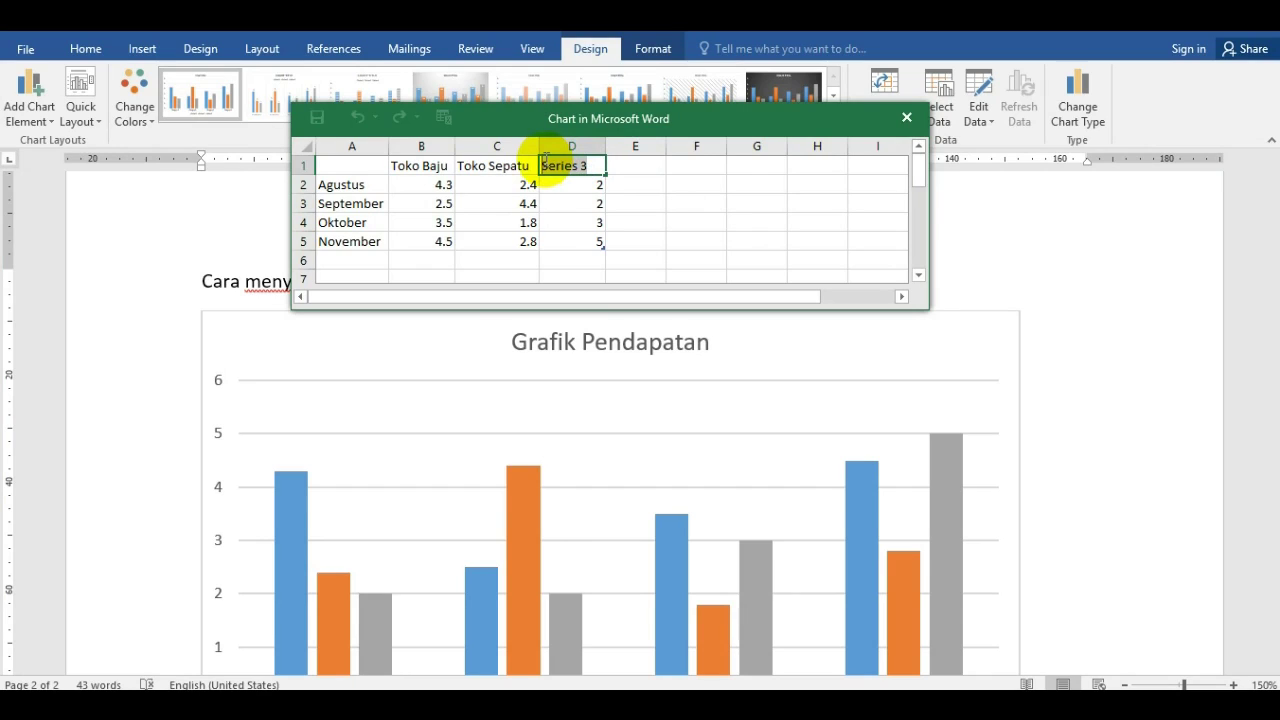
text(Toko Kue)
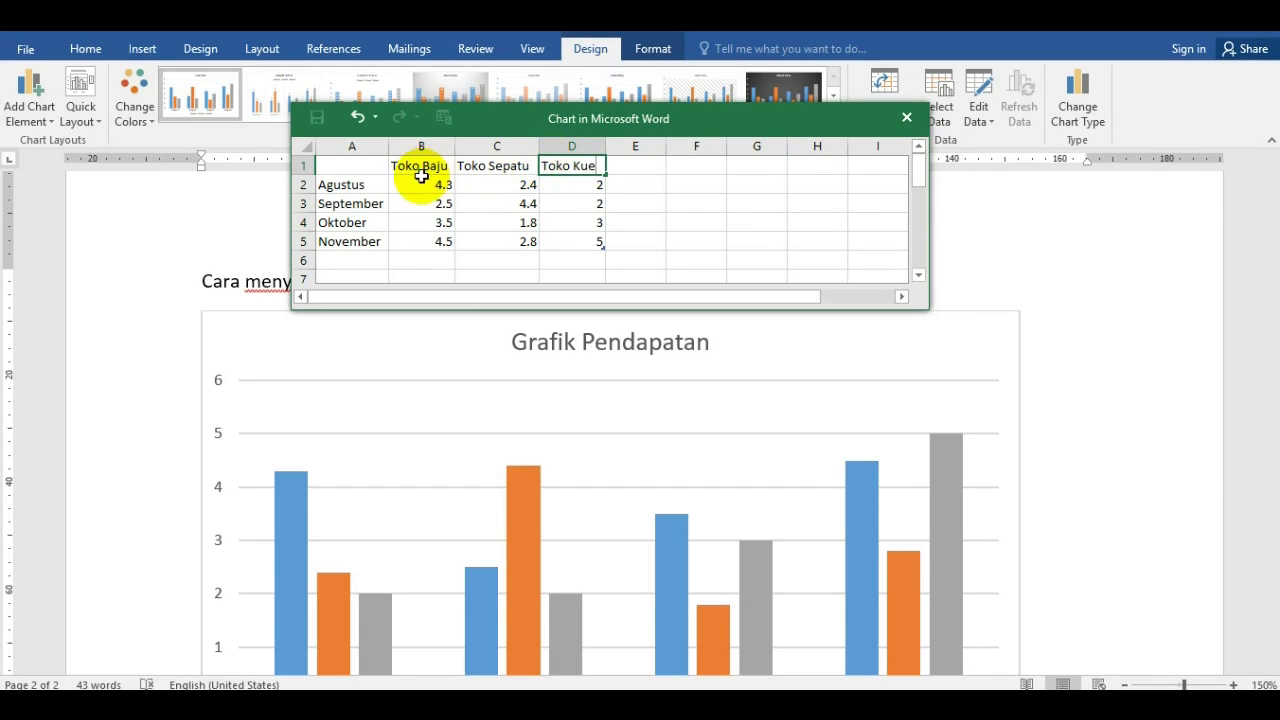
- Enter Toko Baju's incomes for Agustus–November: 5000000, 3000, 4000000, 2500000
click(423, 185)
text(5000000)
key(Return)
text(3000)
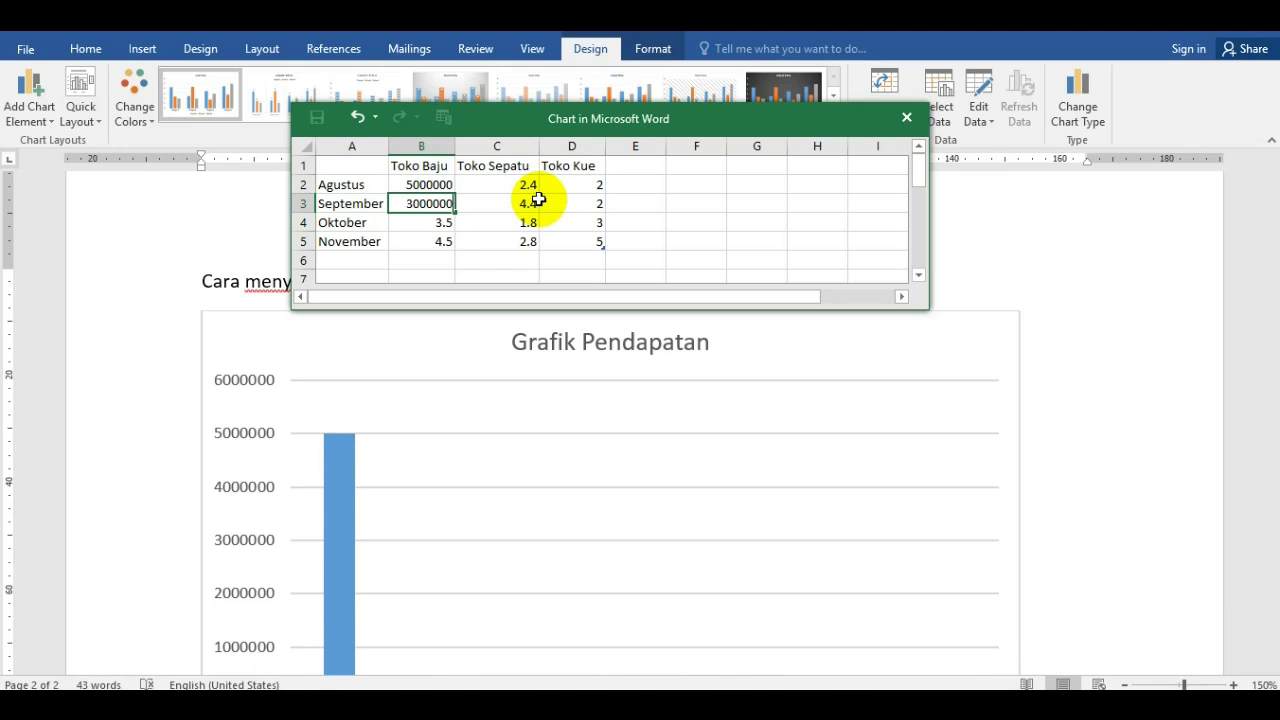
key(Return)
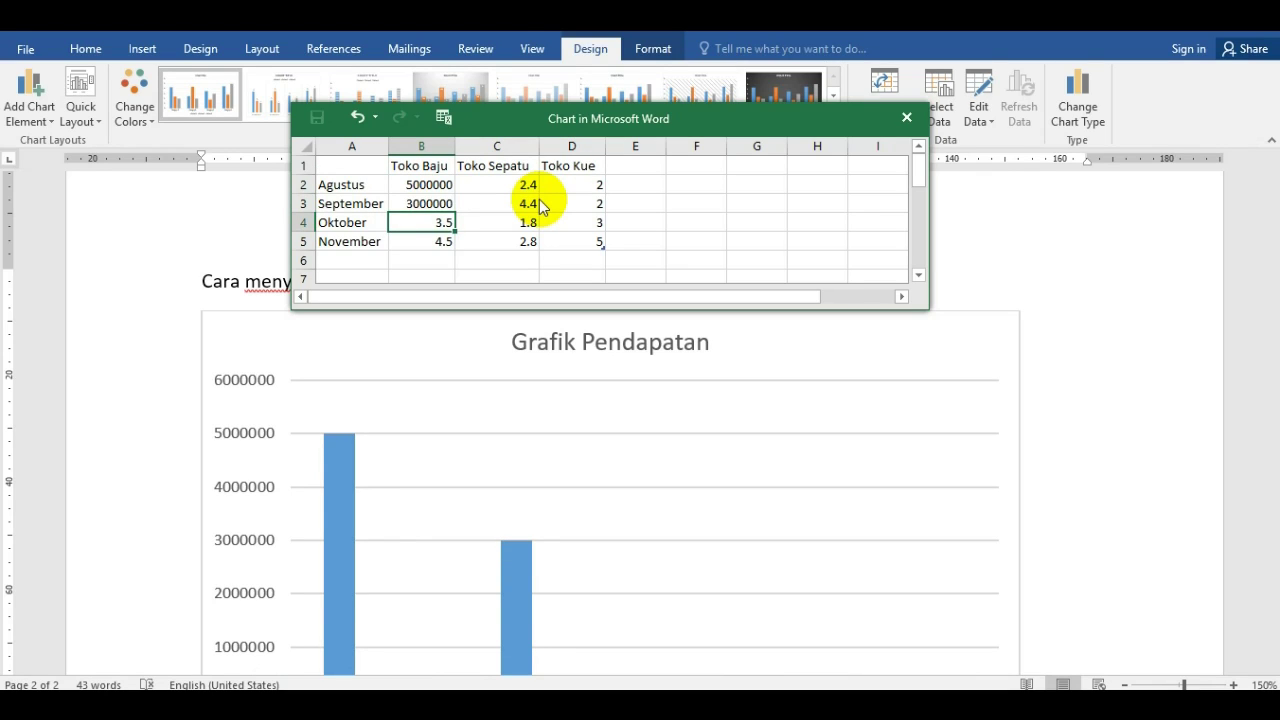
text(4000000)
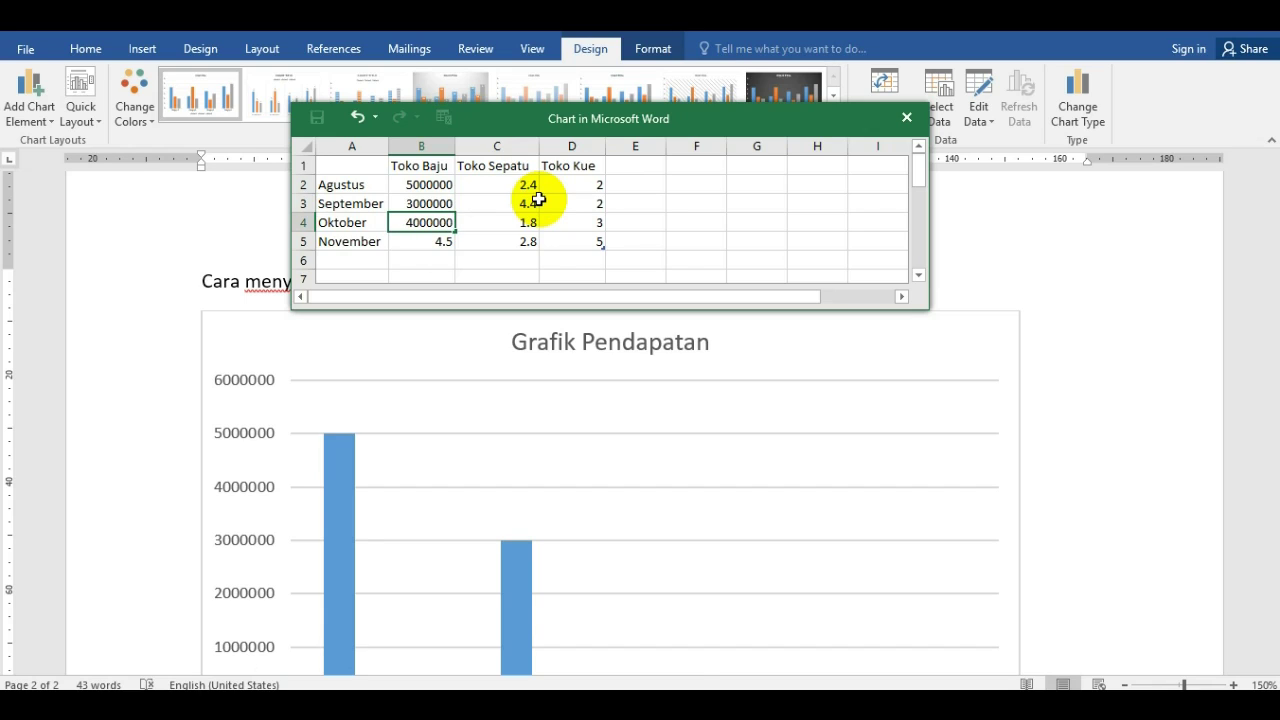
key(Return)
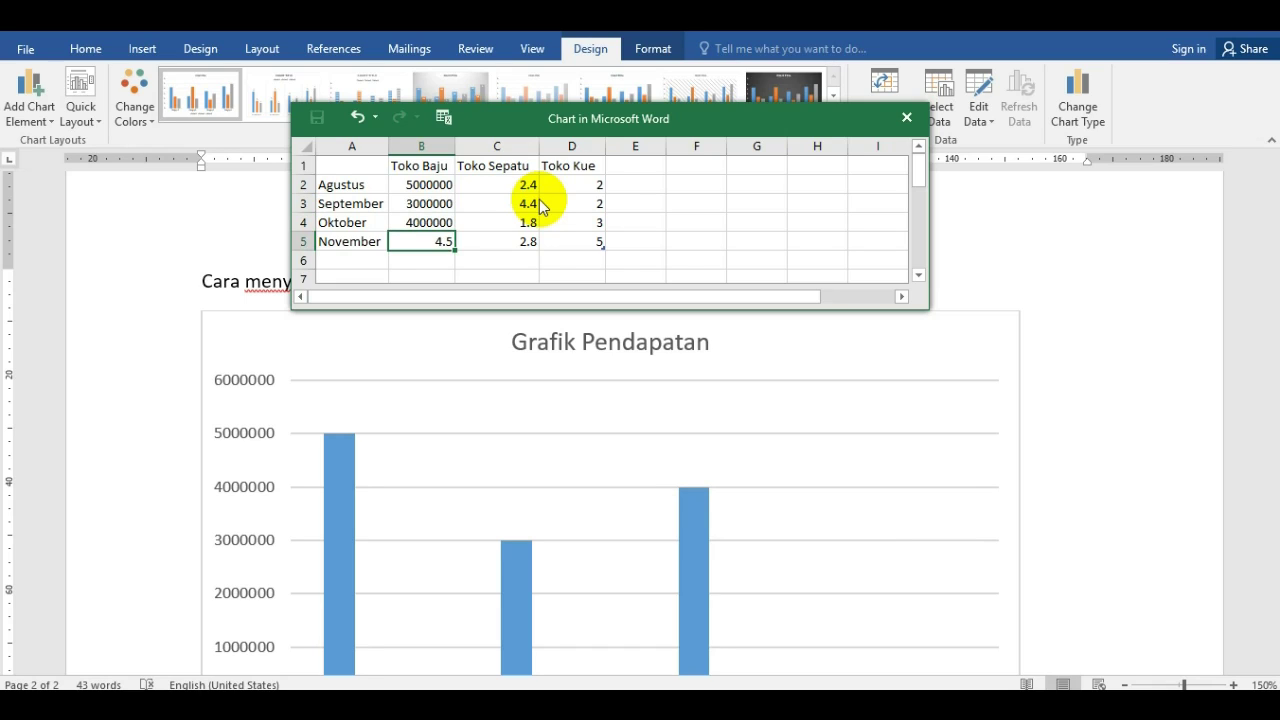
text(2500000)
key(Return)
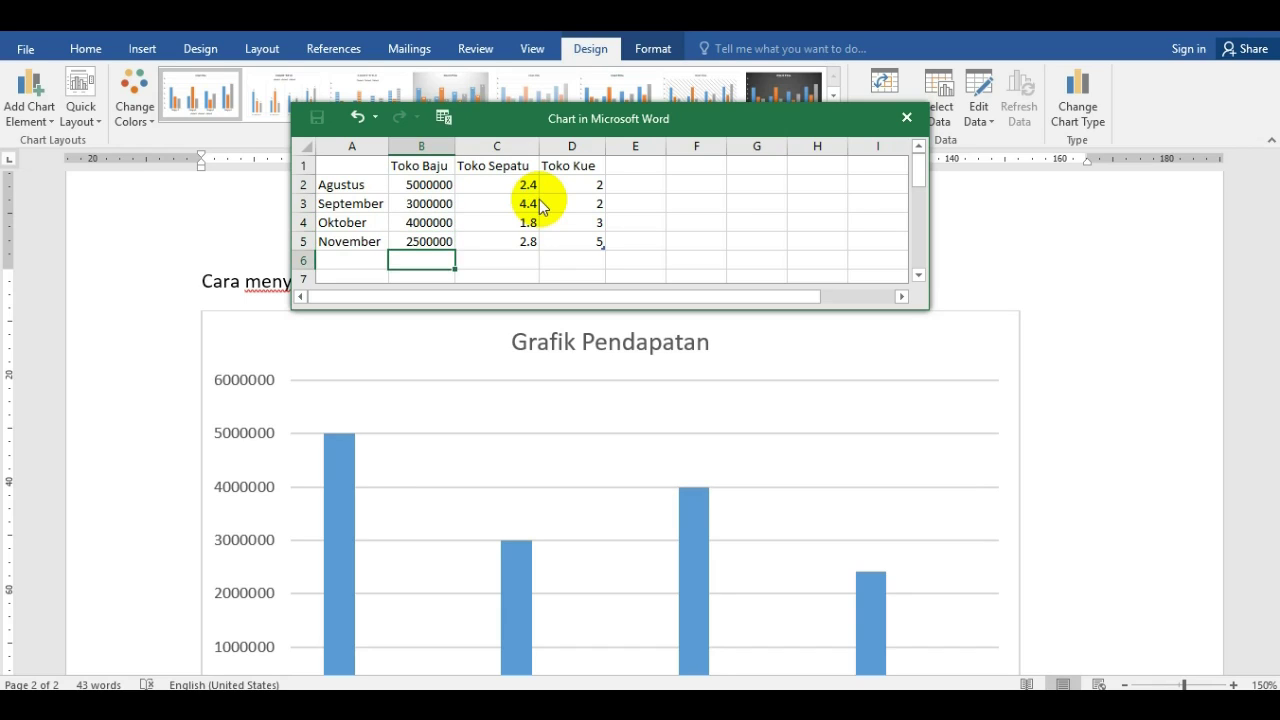
- Enter Toko Sepatu's incomes: 1000000, 2000000, 500000, 4000000
key(Right)
key(Up)
key(Up)
key(Up)
key(Up)
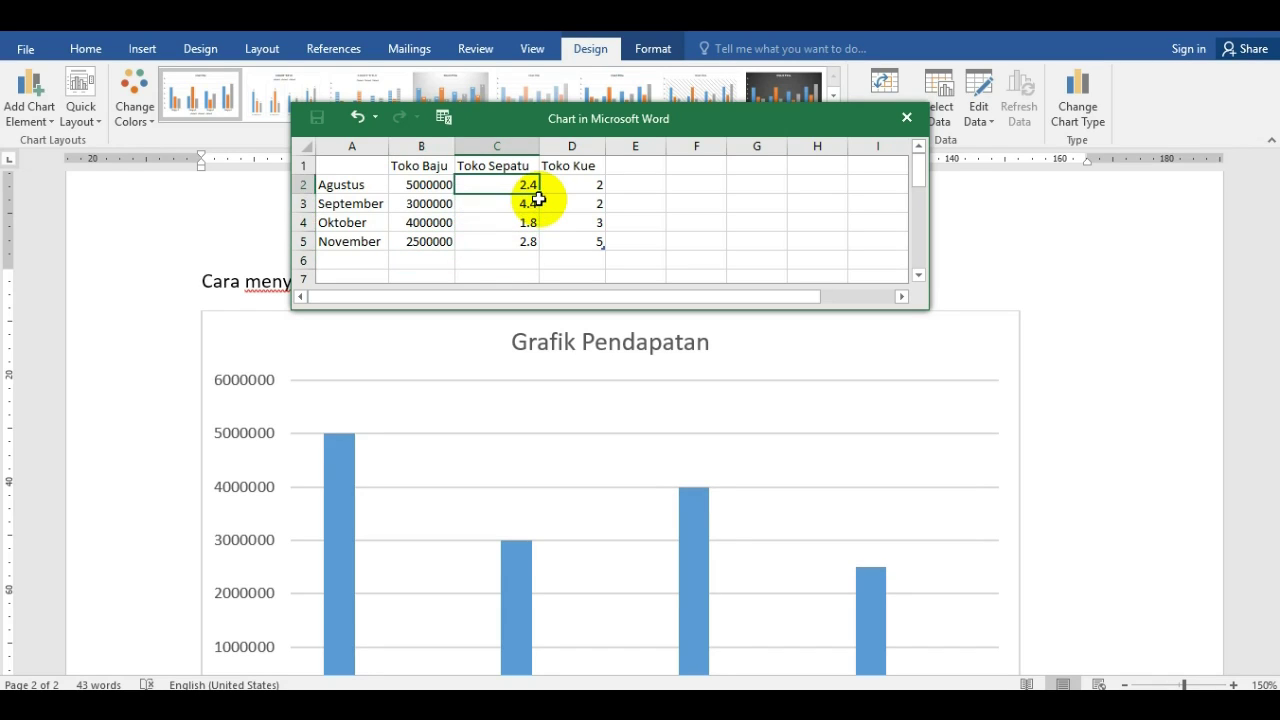
text(1000000)
key(Return)
text(2000000)
key(Return)
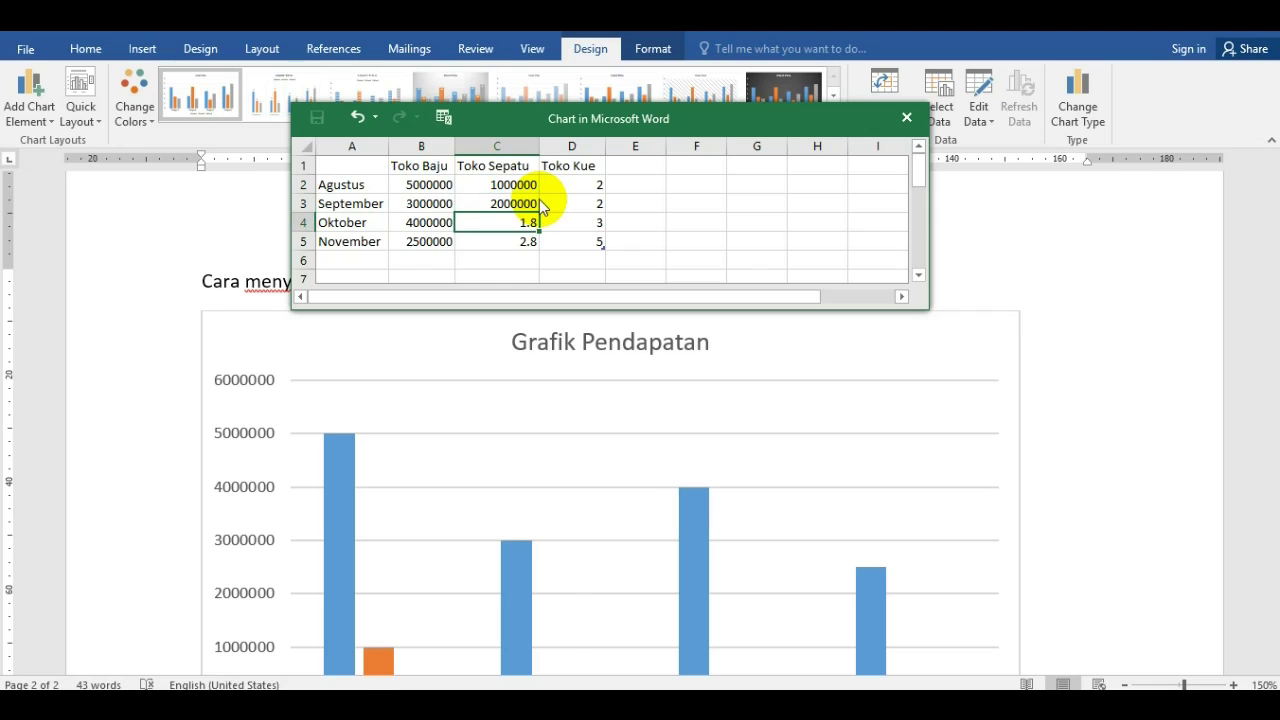
text(5)
text(000000)
key(Return)
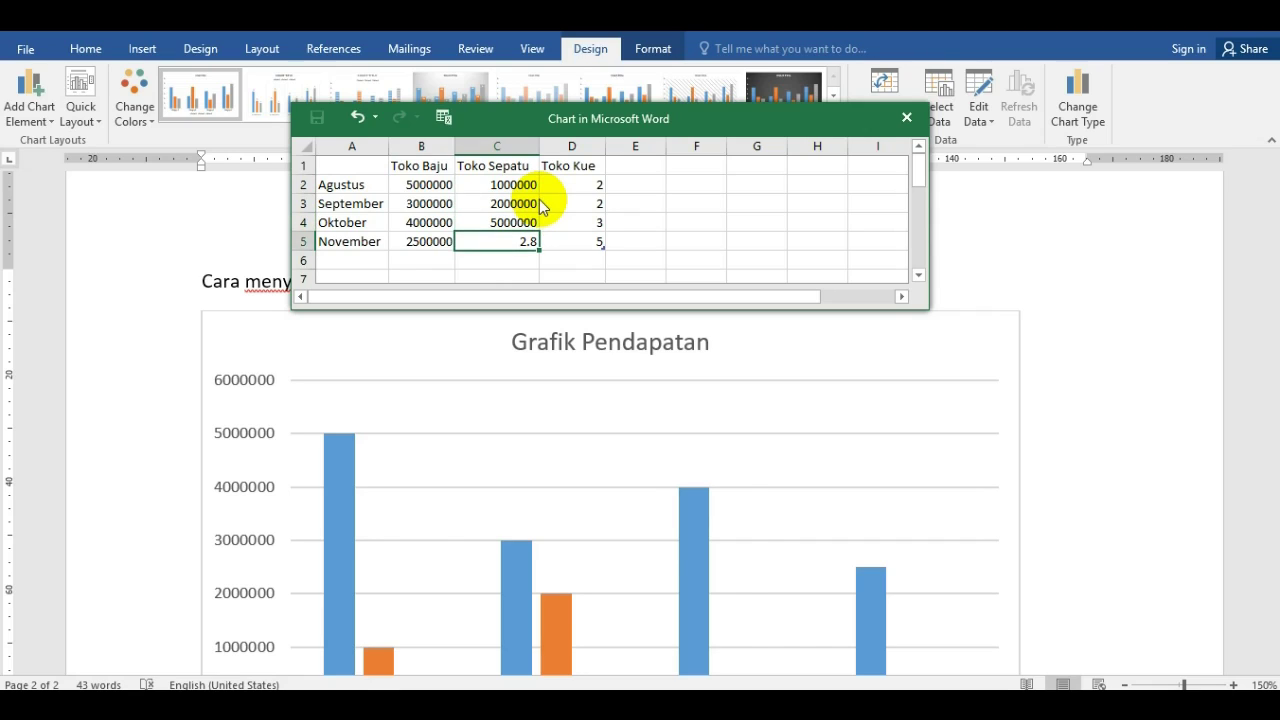
text(4000000)
key(Return)
- Enter Toko Kue's incomes 2500000, 3500000, 4500000, 1500000 and close the data sheet
key(Right)
key(Up)
key(Up)
key(Up)
key(Up)
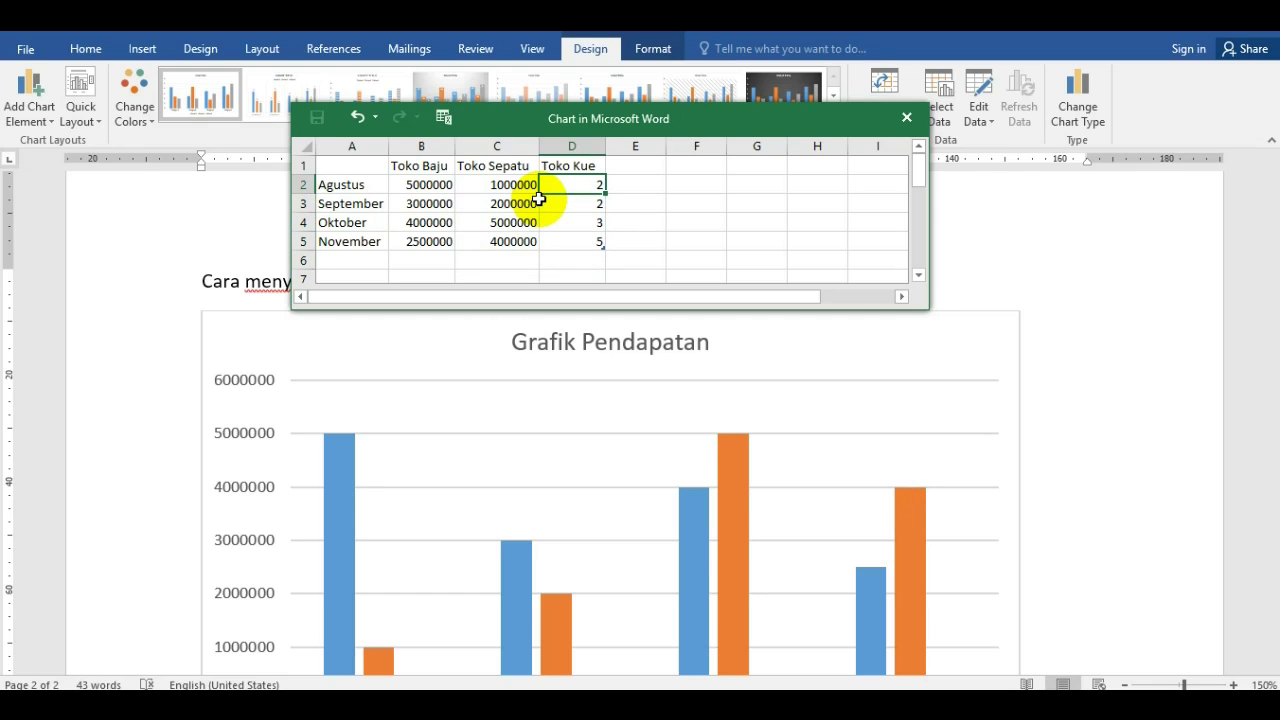
text(2500000)
key(Return)
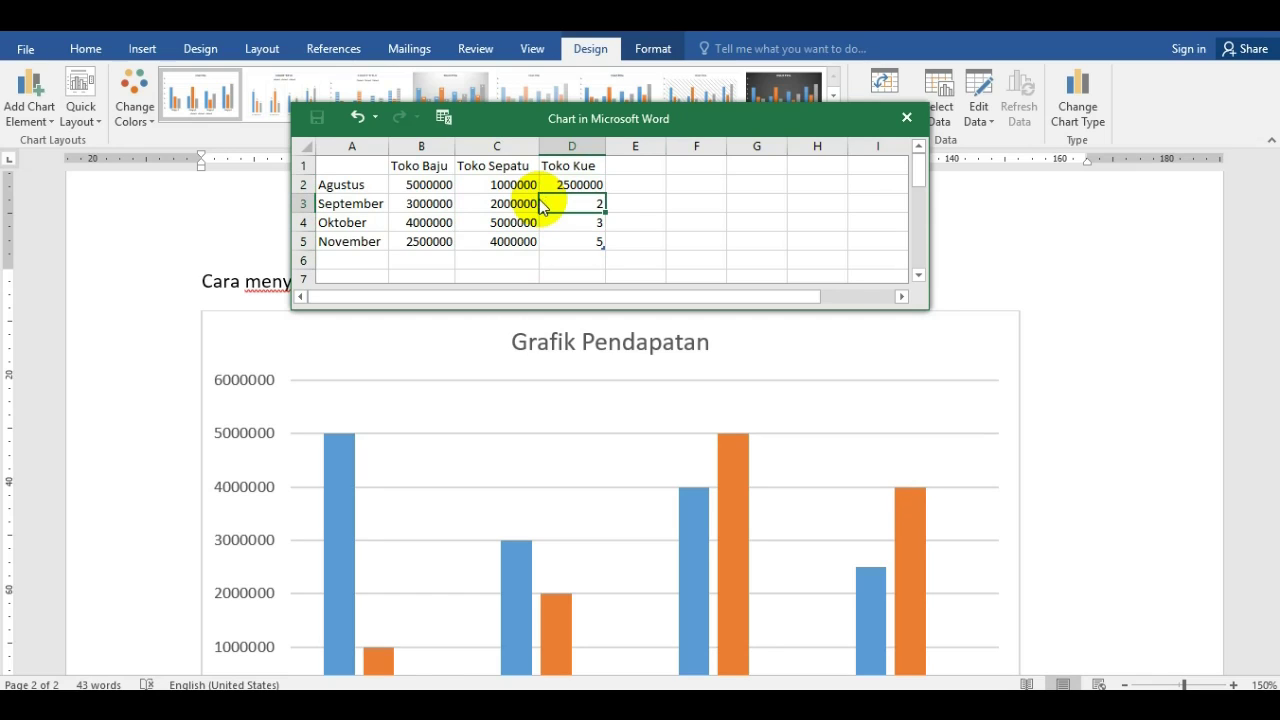
text(3500000)
key(Return)
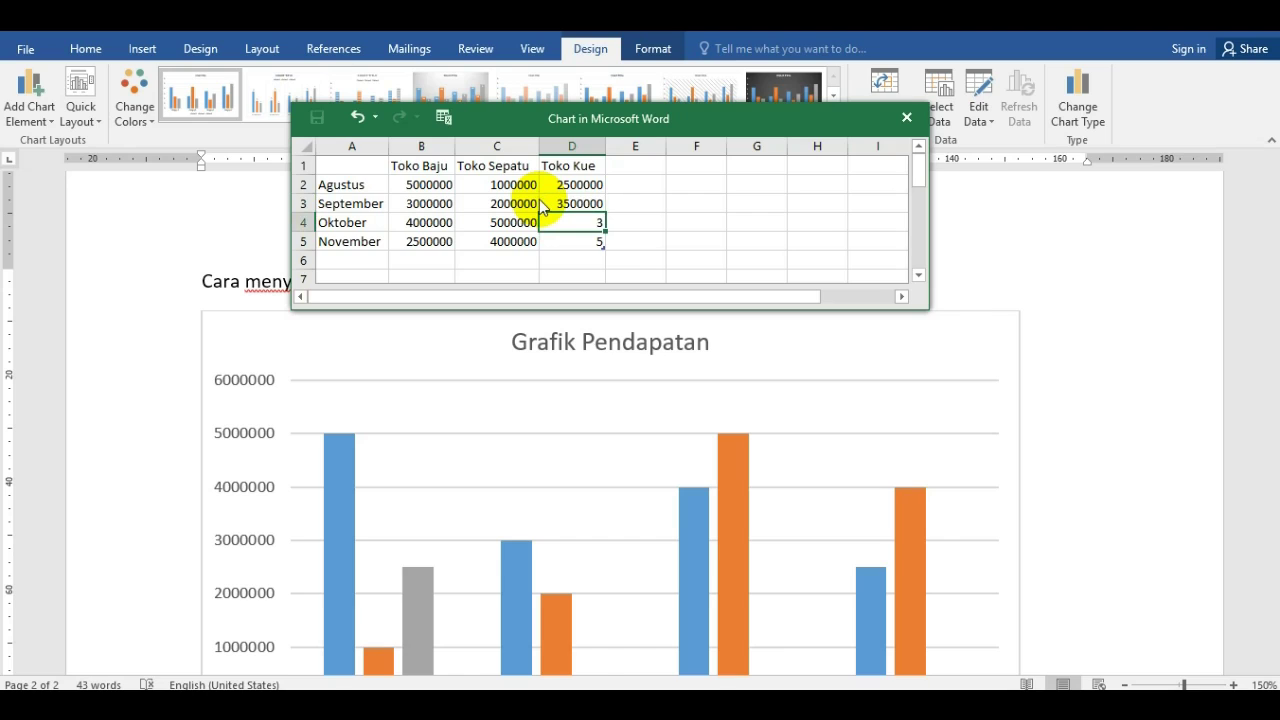
text(4500000)
key(Return)
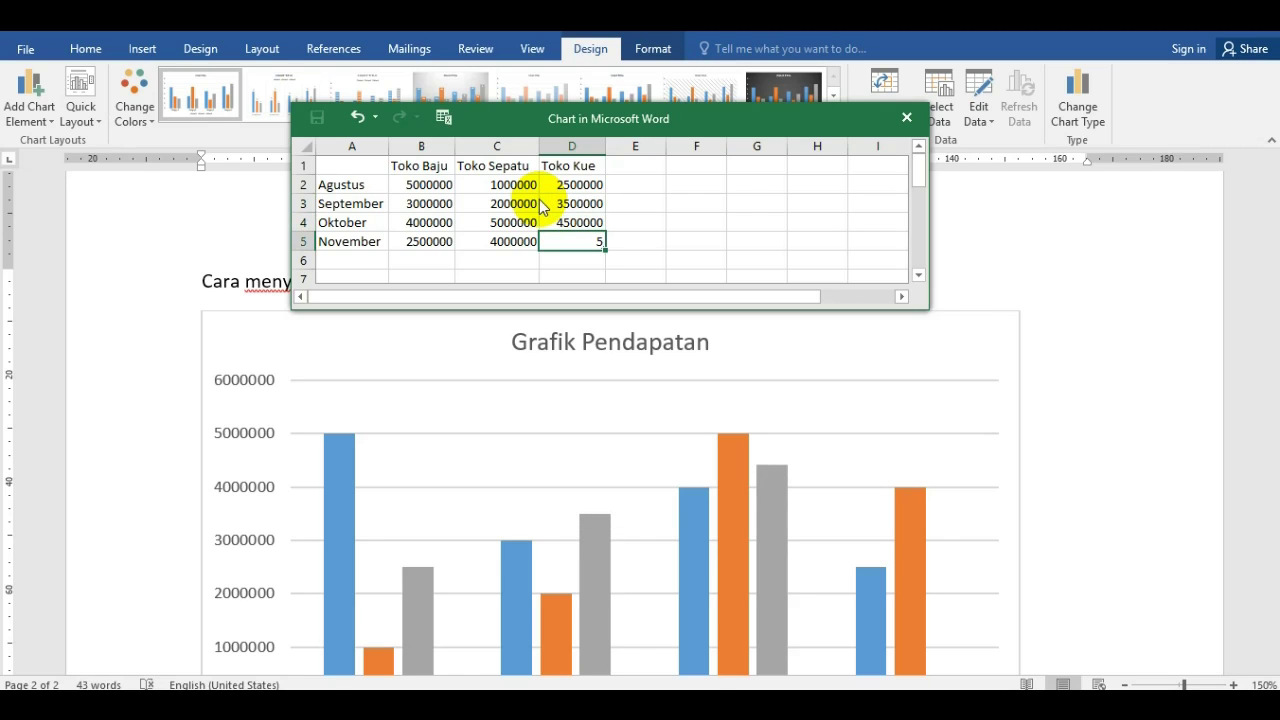
text(1500000)
key(Return)
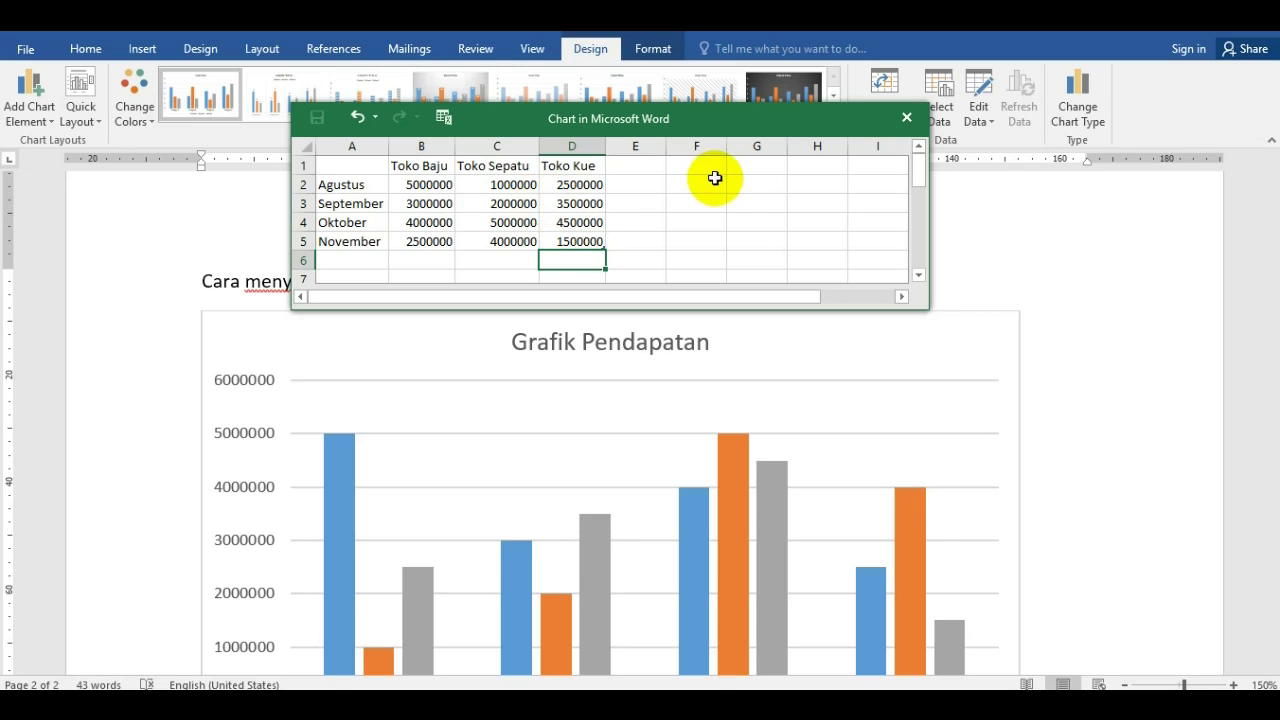
click(906, 117)
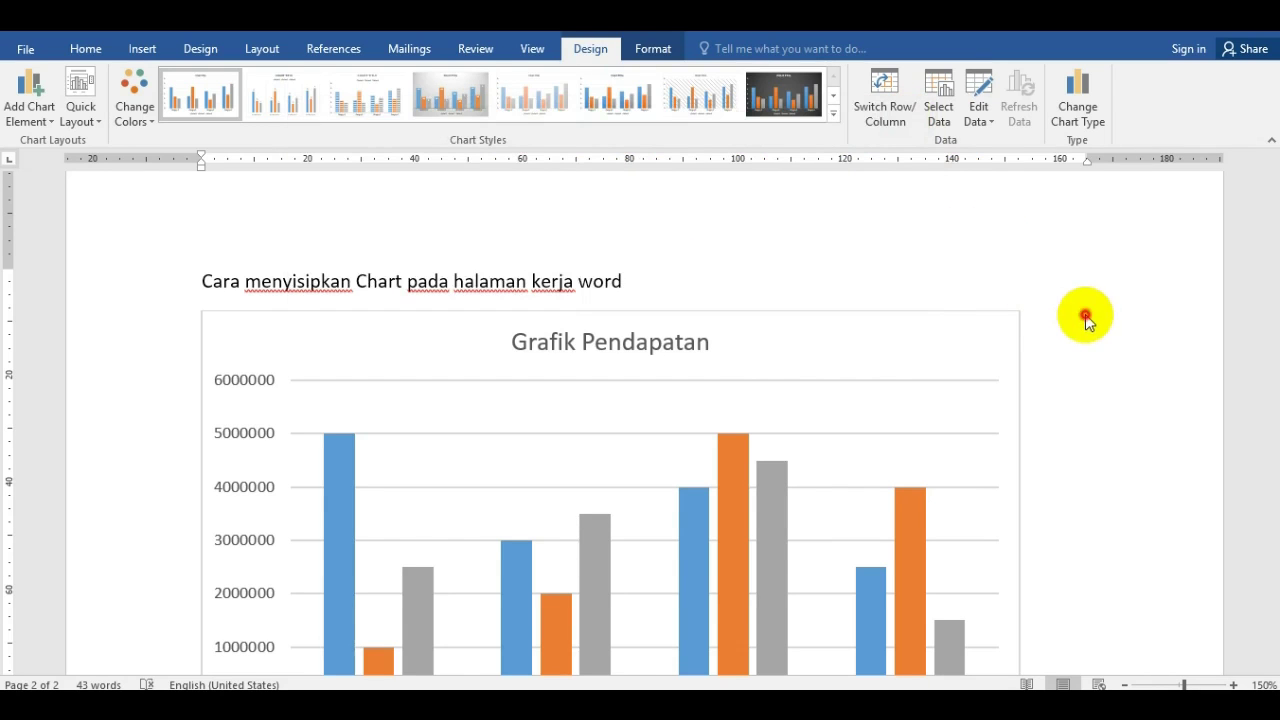
- Start a new empty paragraph directly below the Grafik Pendapatan chart
scroll(1012, 369, down, 3)
scroll(1012, 369, up, 2)
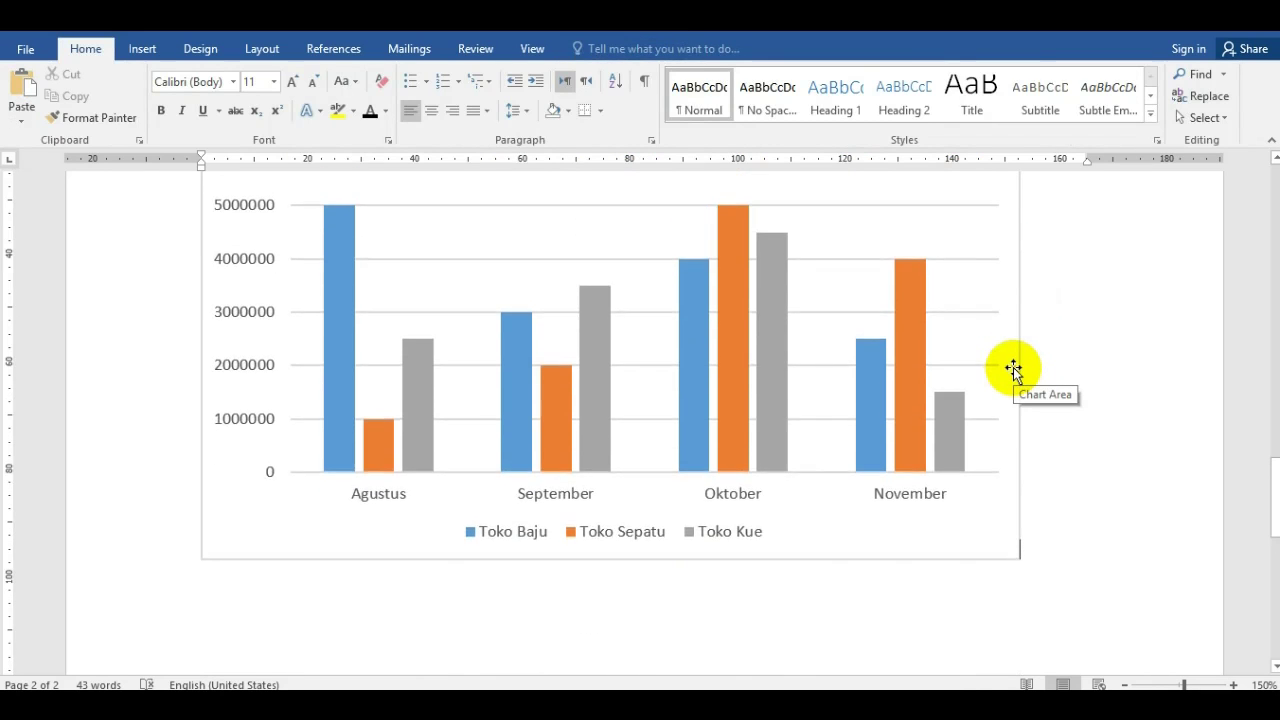
scroll(1012, 369, up, 1)
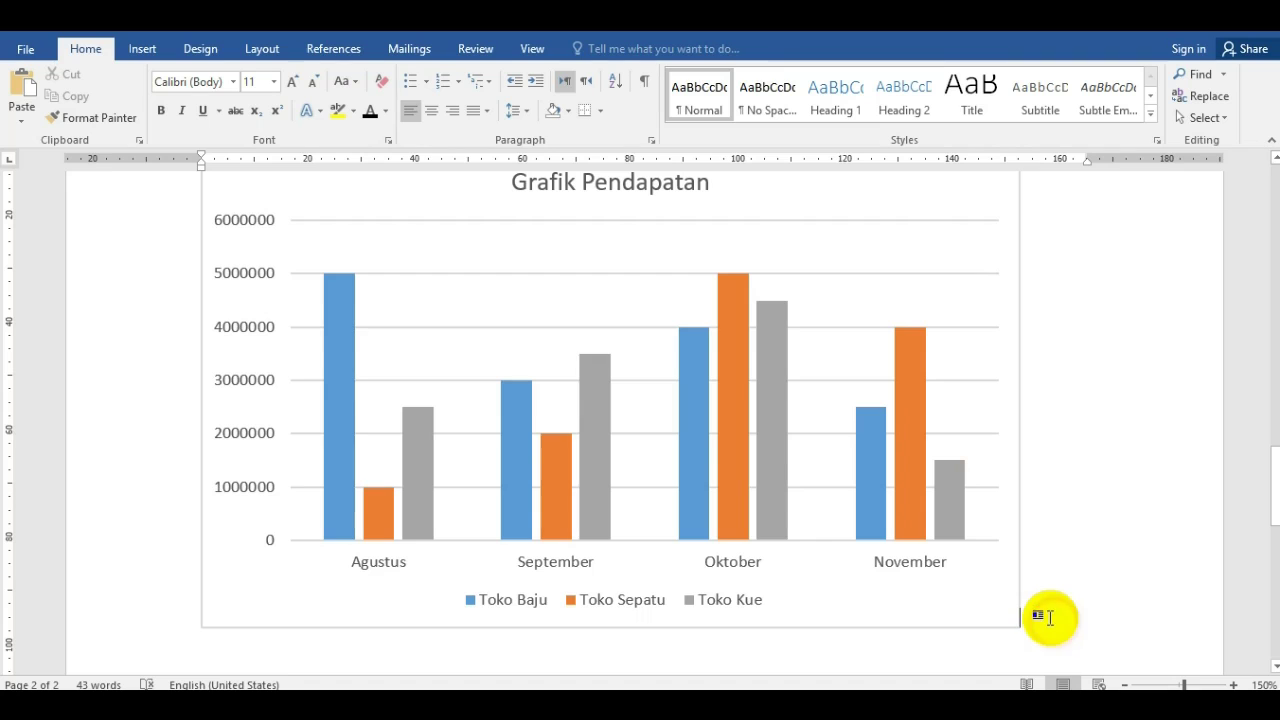
key(Return)
key(Return)
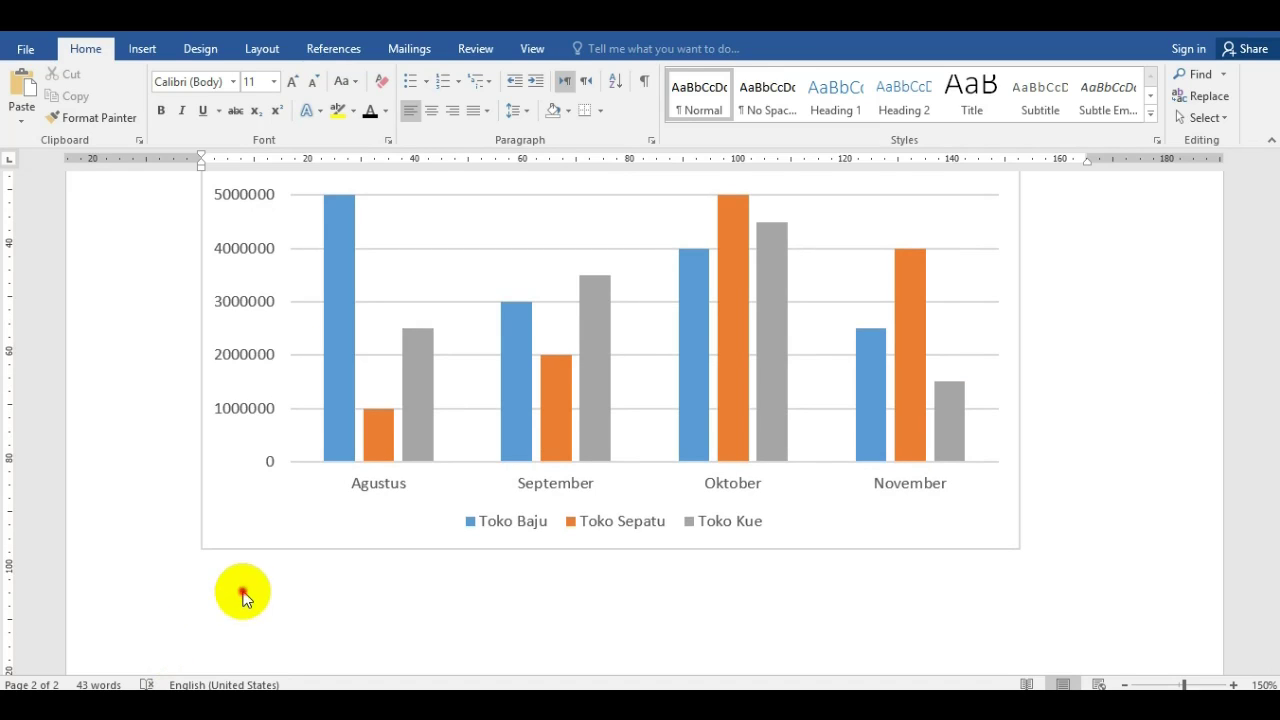
- Add the lines 'Selamat mencoba tutorial dari saya' and 'Salam hangat', then the author's signature
text(Selamat mencoba )
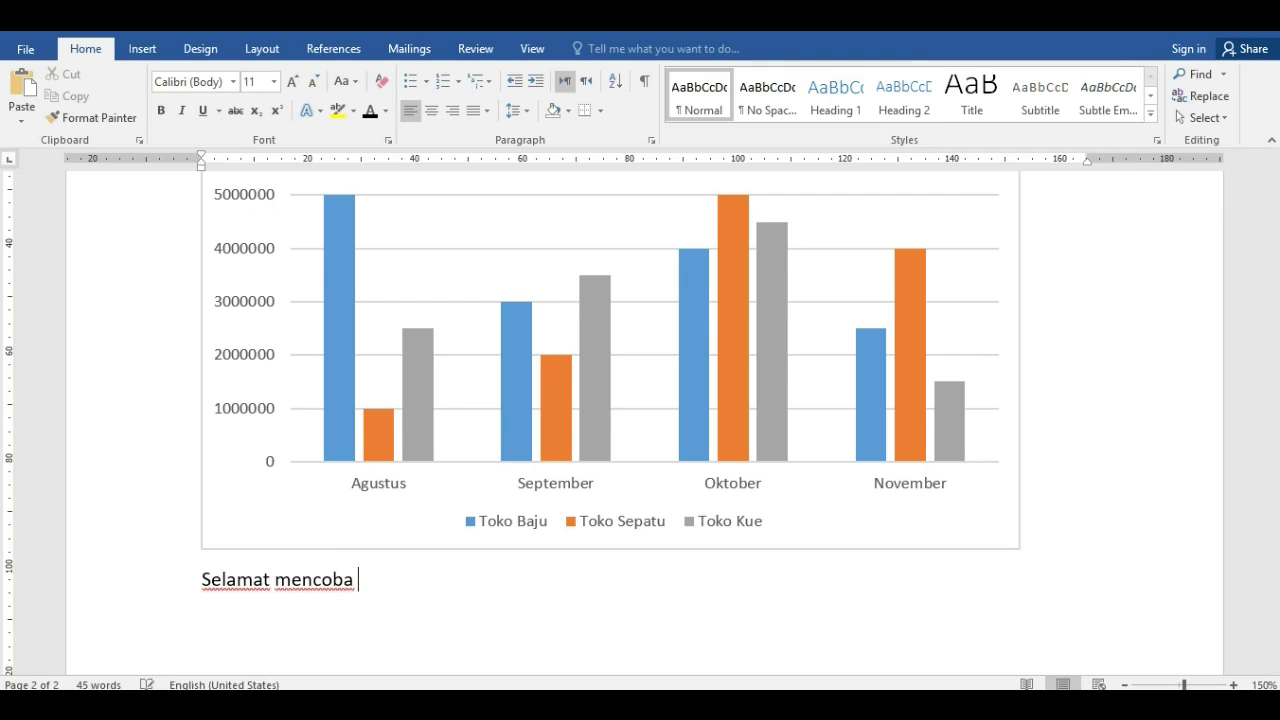
text(tutorial dari saya)
key(Return)
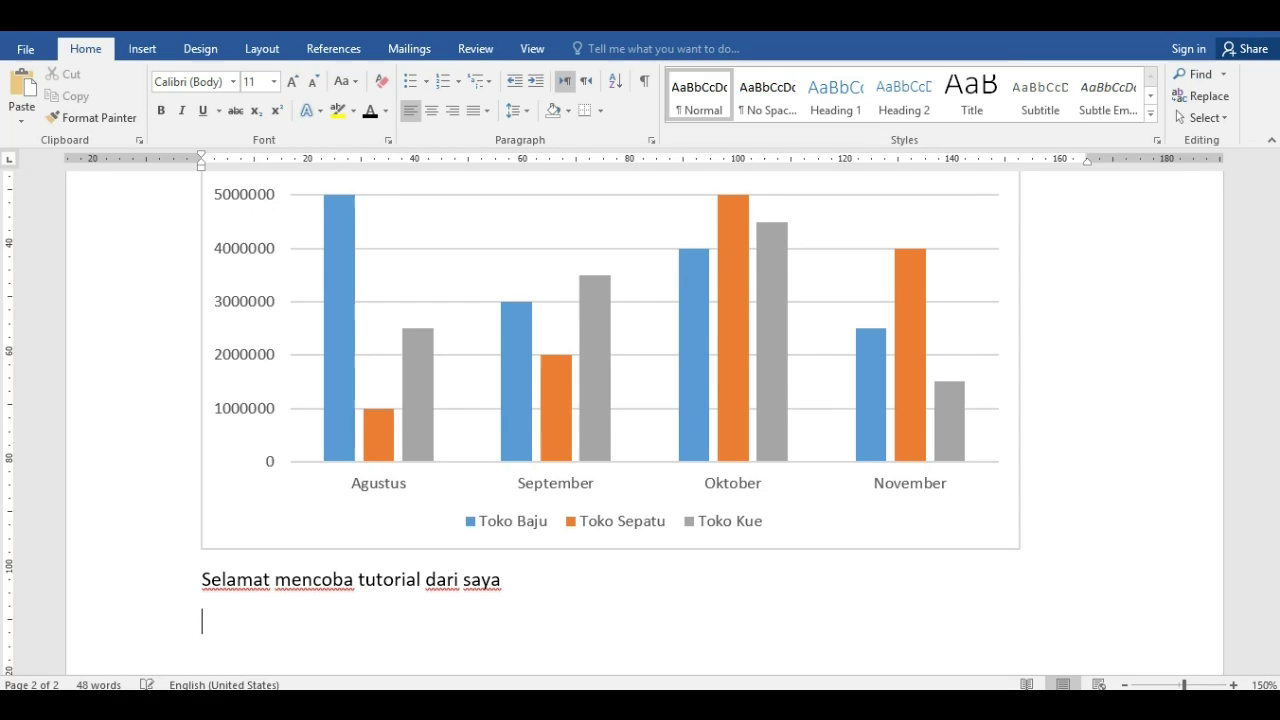
text(Salam hangat)
key(Return)
text(Akamatsoearts)
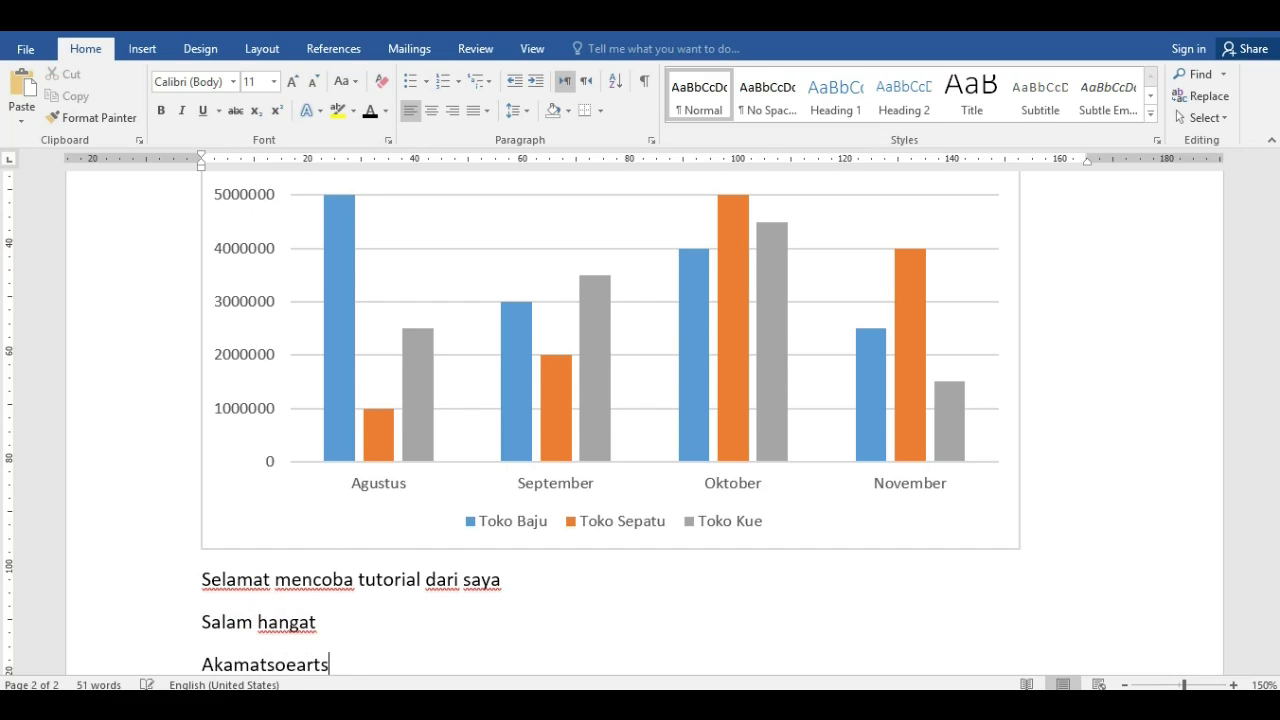
key(Return)
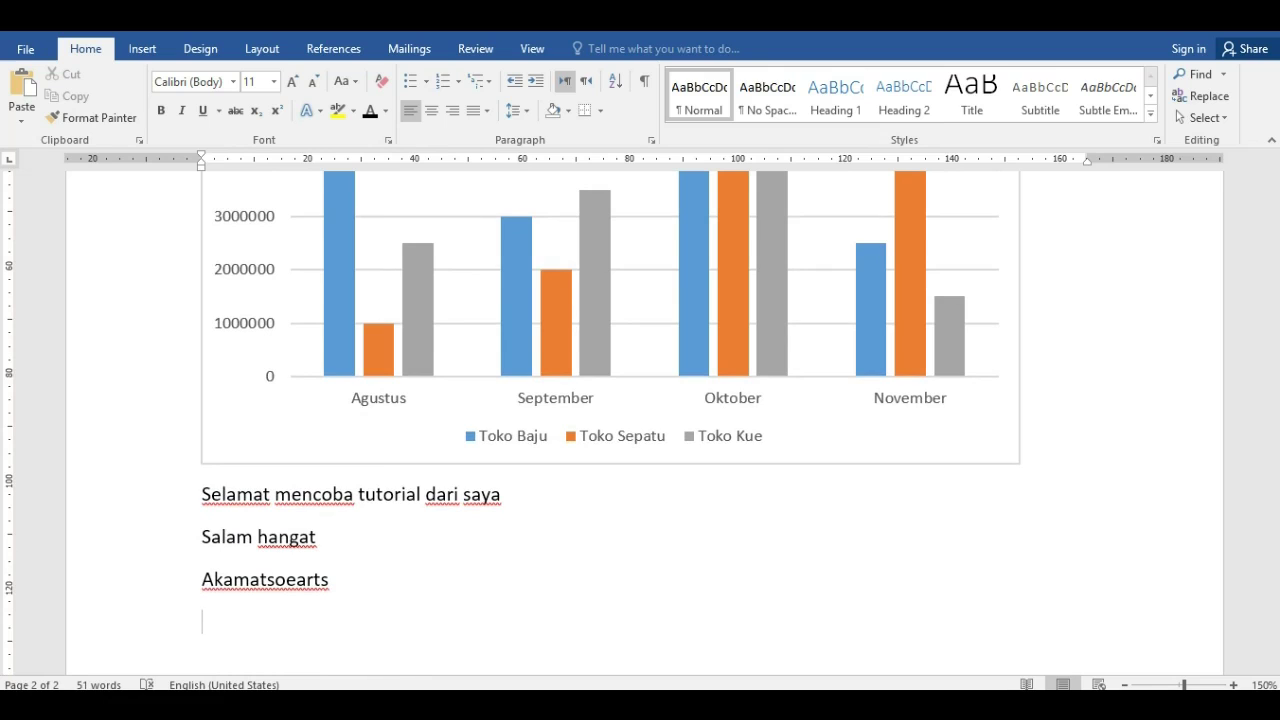
- Change the signature's lowercase 'a' to a capital 'A'
click(307, 580)
key(BackSpace)
text(A)
click(372, 619)
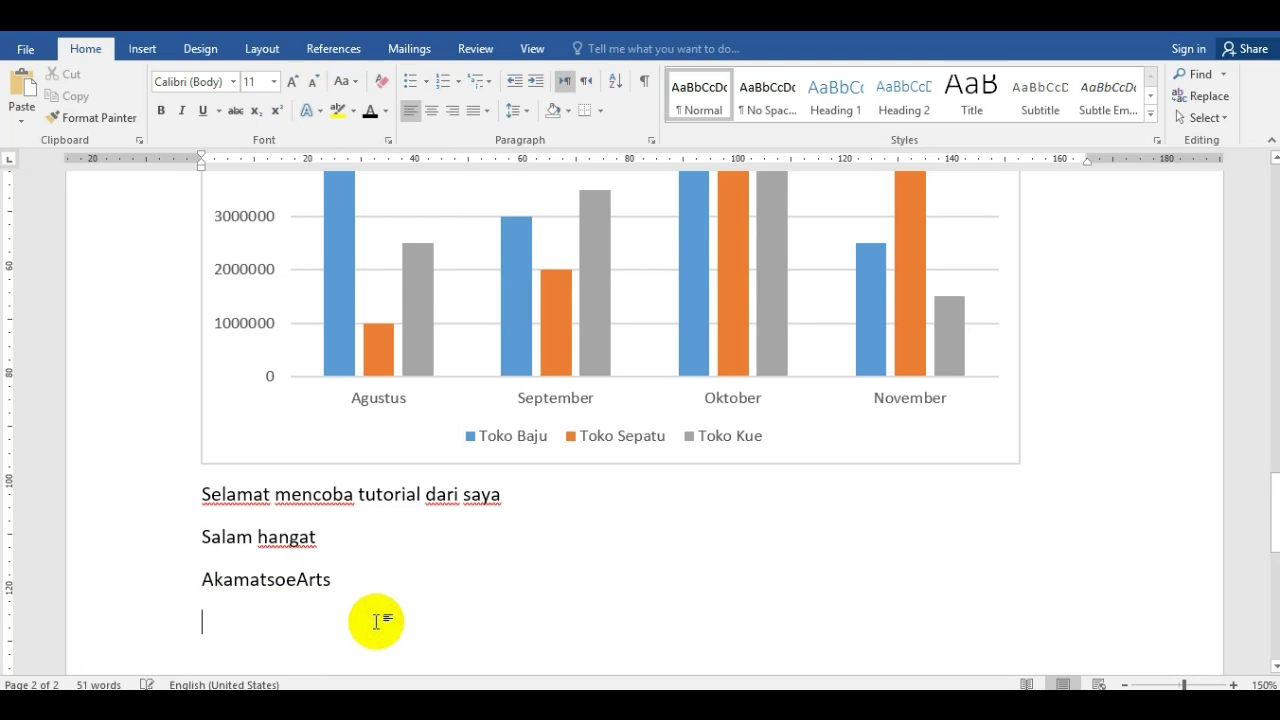